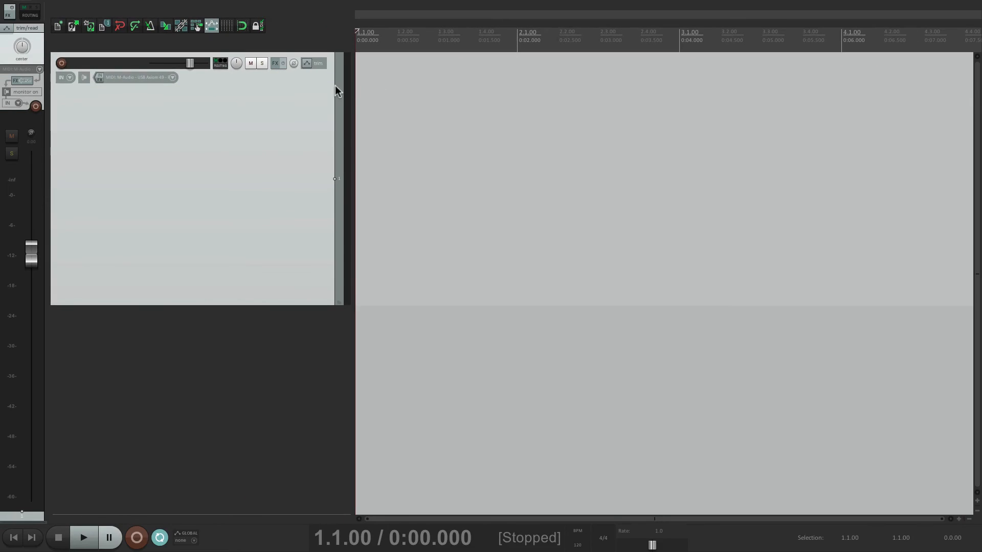
# Step: Set track 1's automation mode to Touch in its envelope settings and close them
pyautogui.click(309, 64)
pyautogui.click(465, 105)
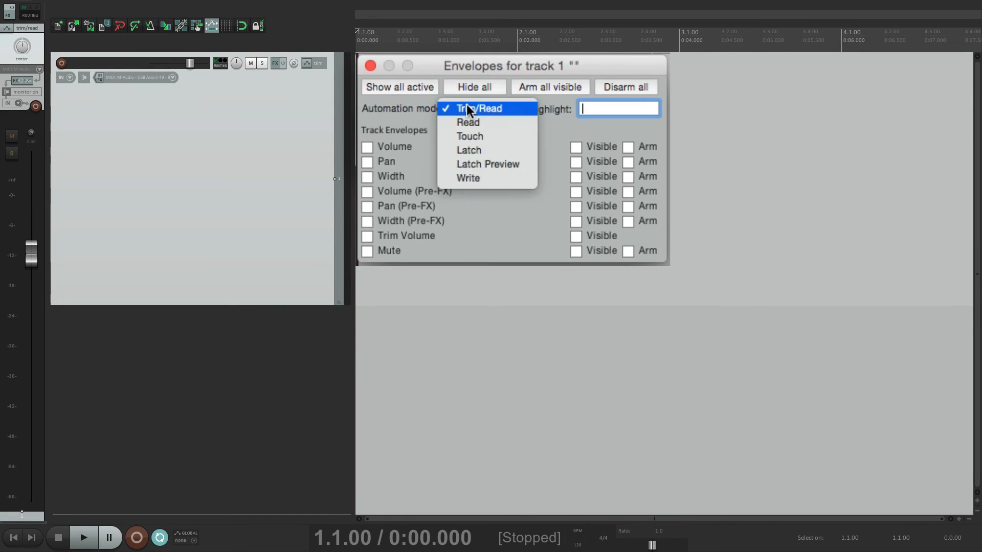
pyautogui.click(492, 135)
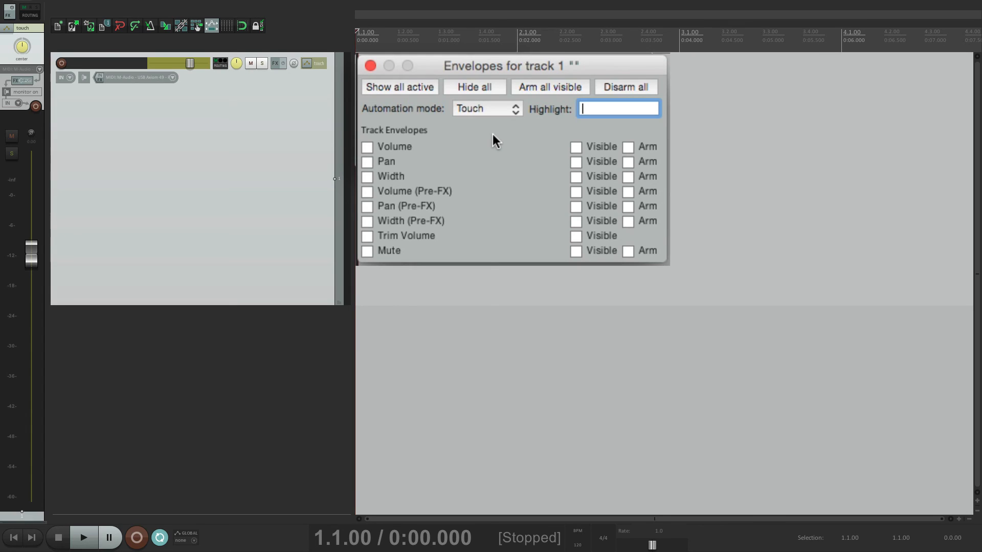
pyautogui.press('Escape')
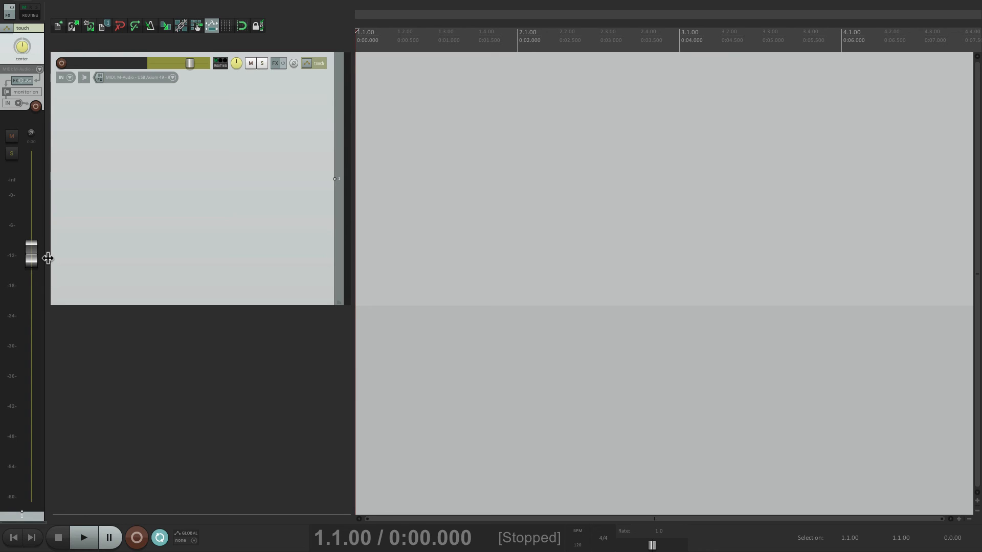
# Step: Record a volume automation pass on track 1 with the fader and mark the return ramp at its end with a time selection
pyautogui.press('space')
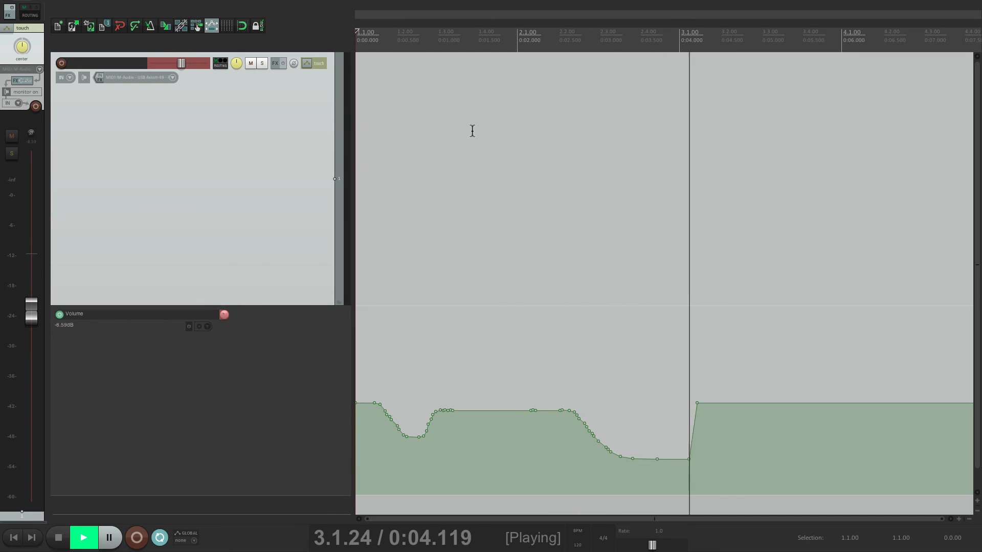
pyautogui.press('space')
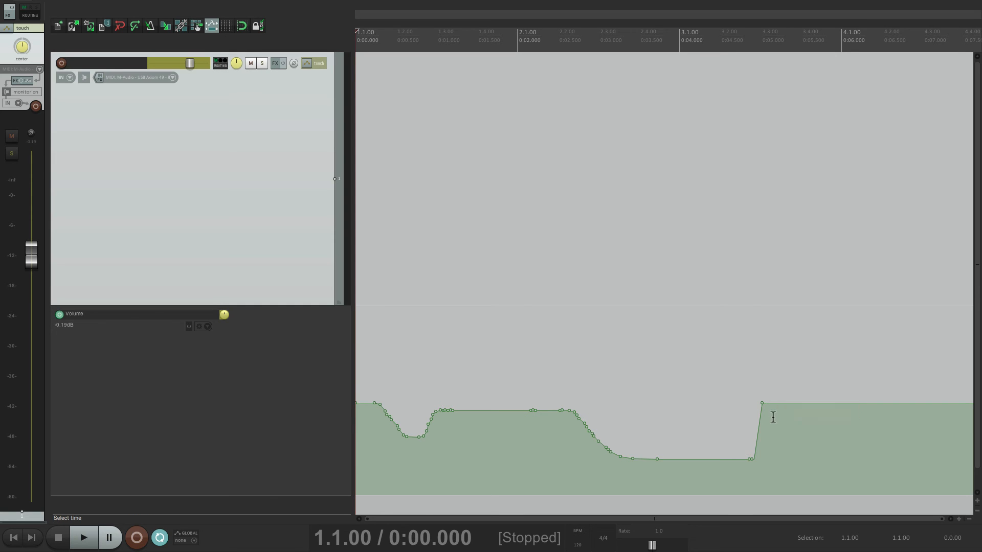
pyautogui.scroll(6, 772, 416)
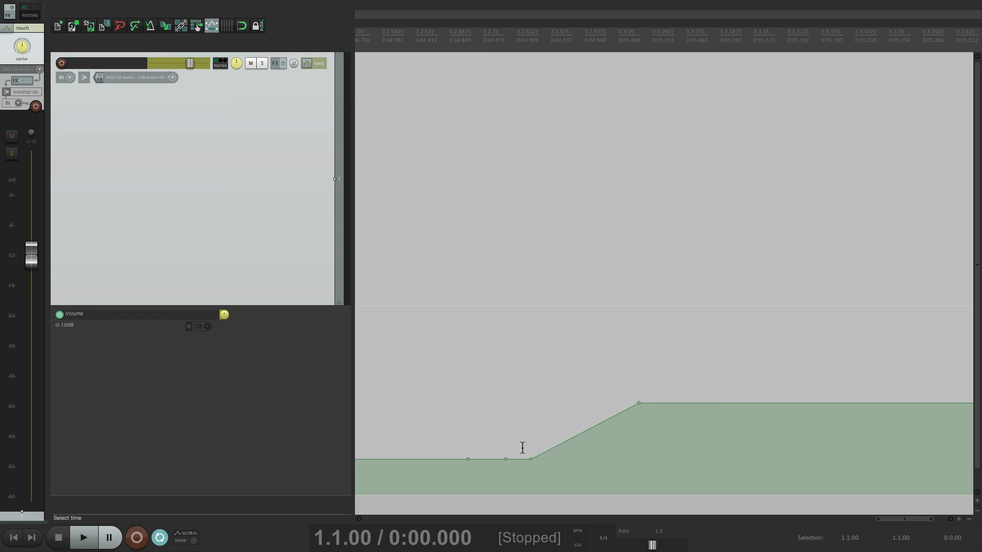
pyautogui.moveTo(532, 447); pyautogui.dragTo(637, 441)
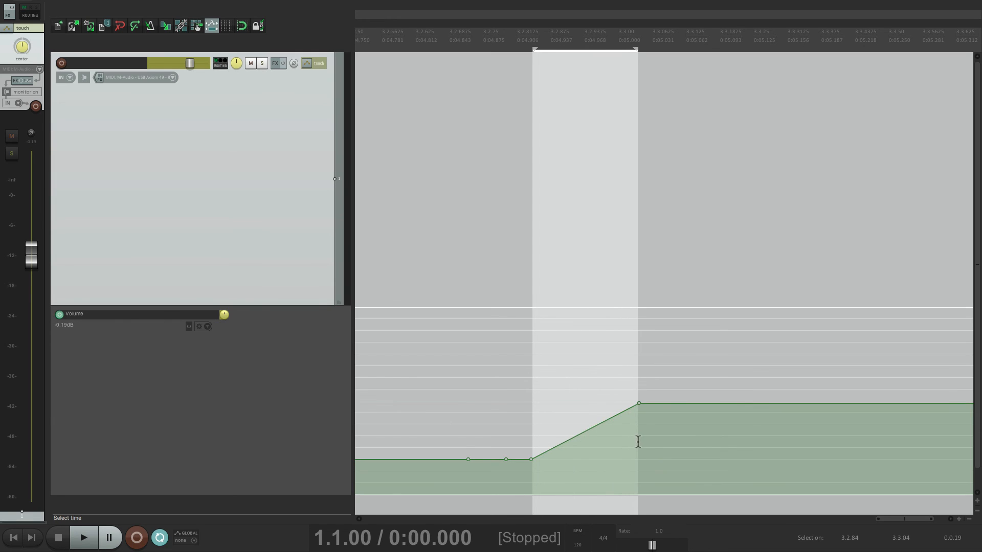
# Step: Set the automation recording return speed to 0 ms in the automation preferences
pyautogui.press('super+comma')
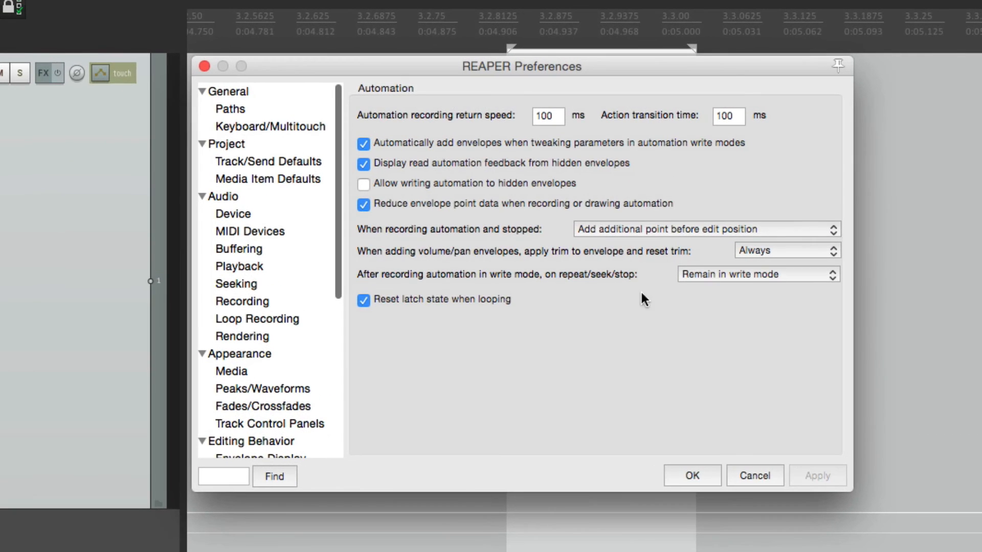
pyautogui.doubleClick(548, 115)
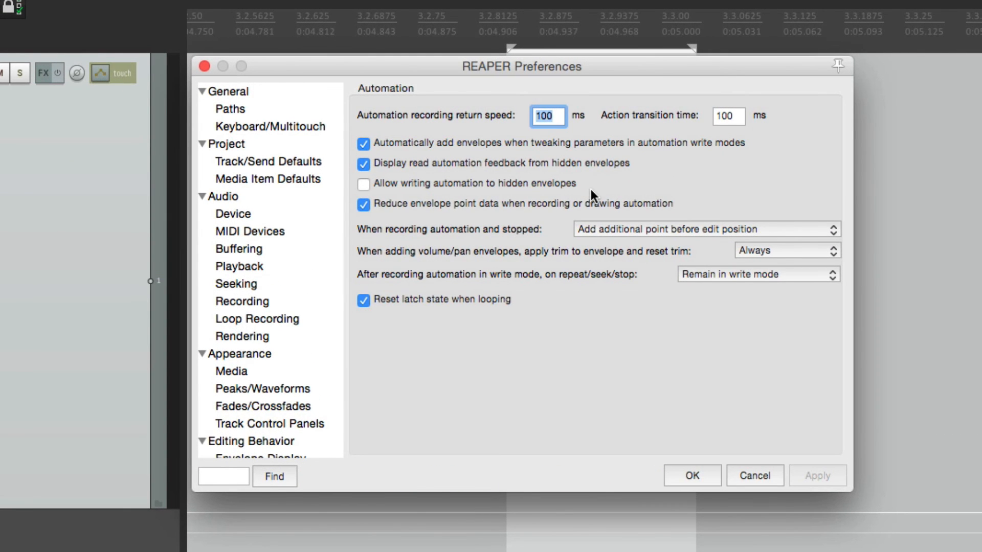
pyautogui.write('0')
pyautogui.press('Return')
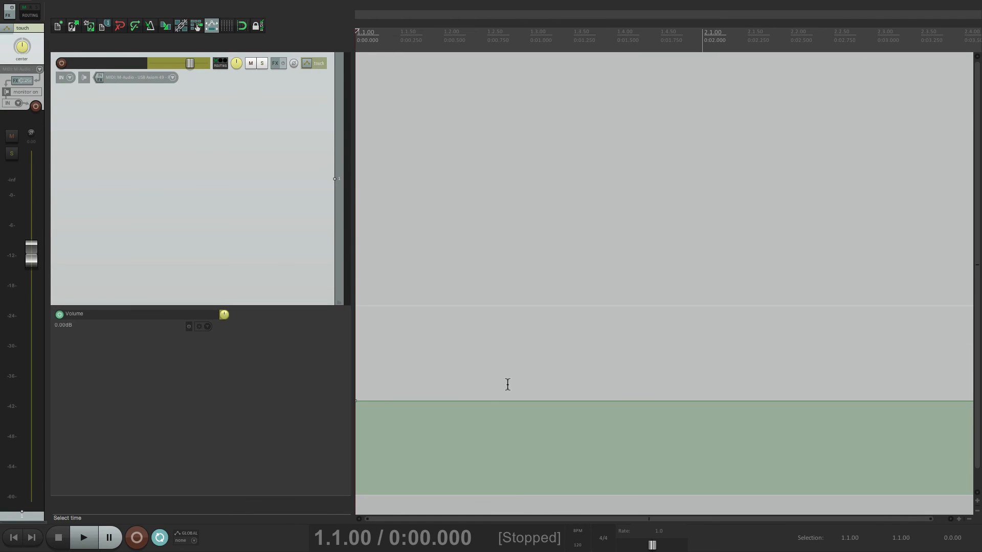
# Step: Record a new volume automation dip on track 1 and examine the return point at the end of the pass
pyautogui.press('space')
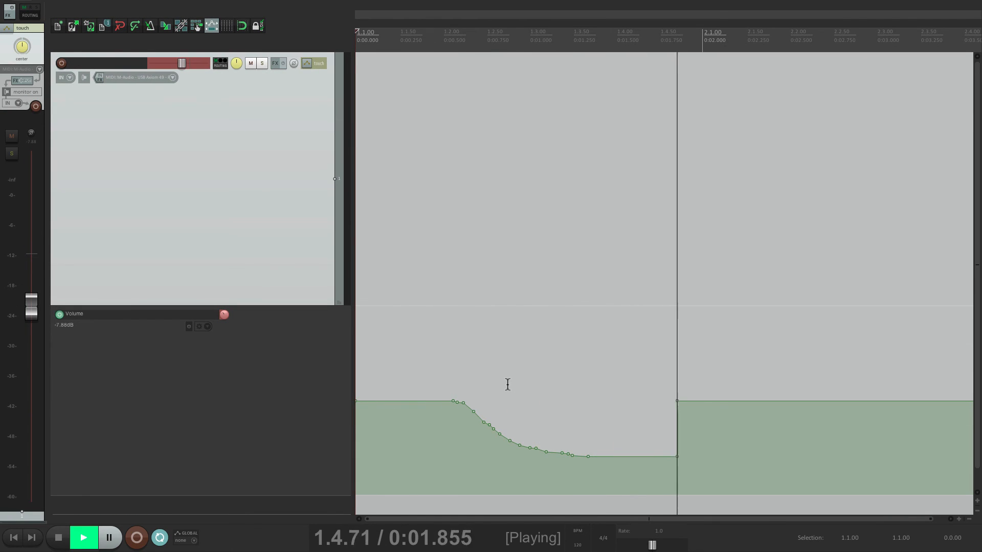
pyautogui.press('space')
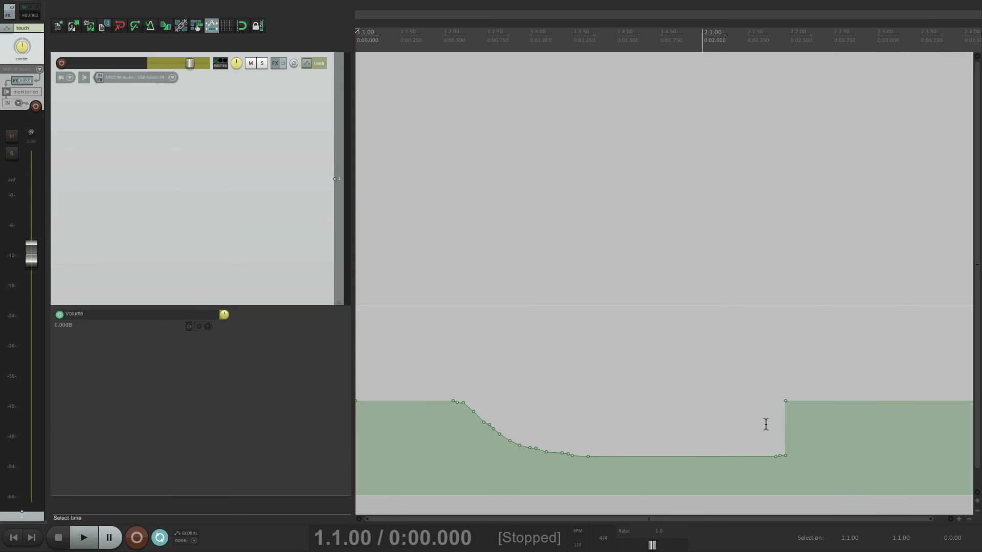
pyautogui.scroll(6, 784, 428)
pyautogui.scroll(5, 782, 421)
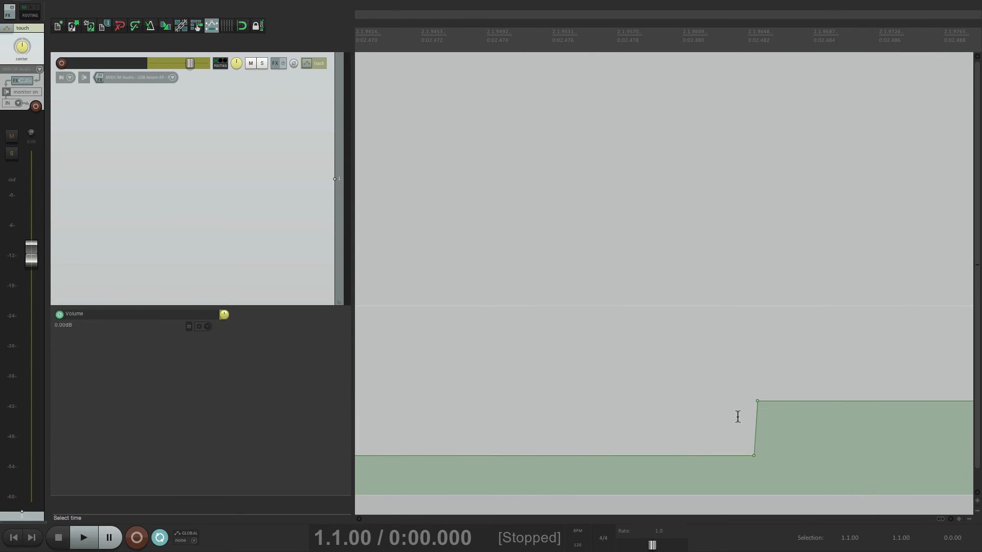
# Step: Set the automation recording return speed to 1000 ms and record another volume automation dip on track 1
pyautogui.press('super+comma')
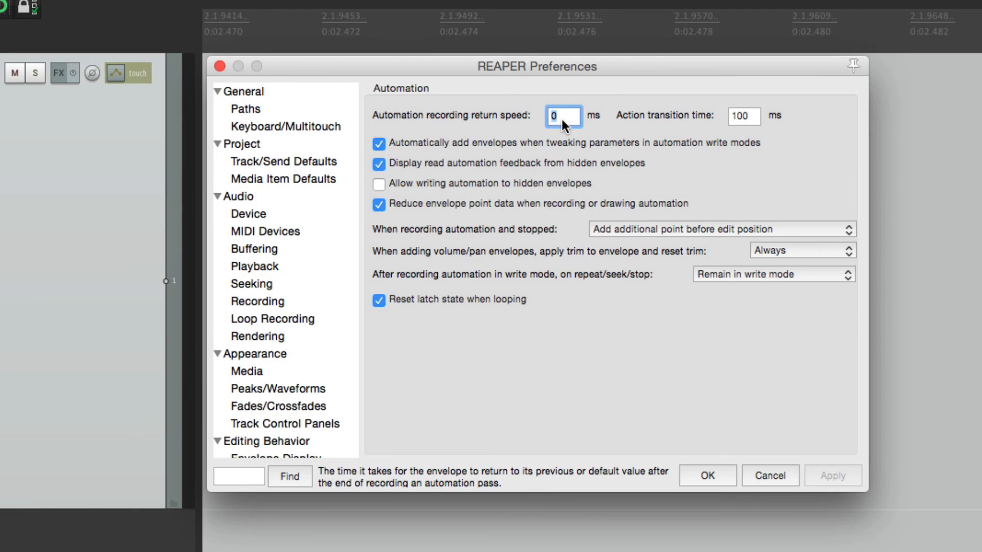
pyautogui.write('1000')
pyautogui.press('Return')
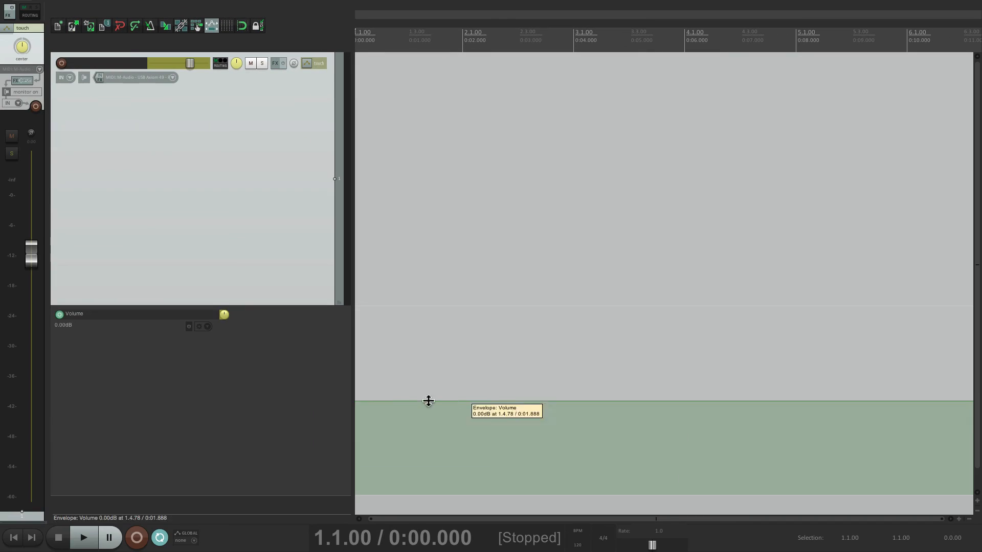
pyautogui.press('space')
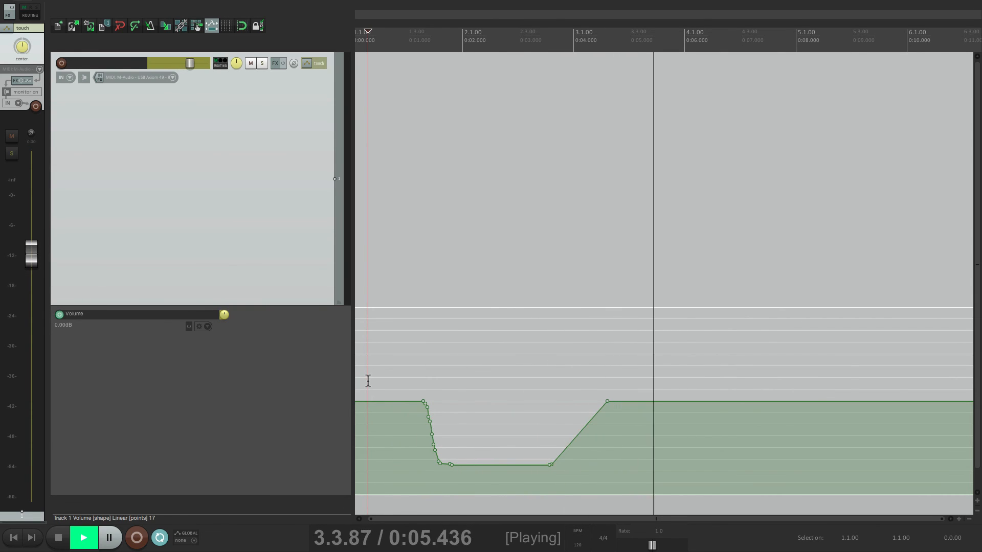
pyautogui.press('space')
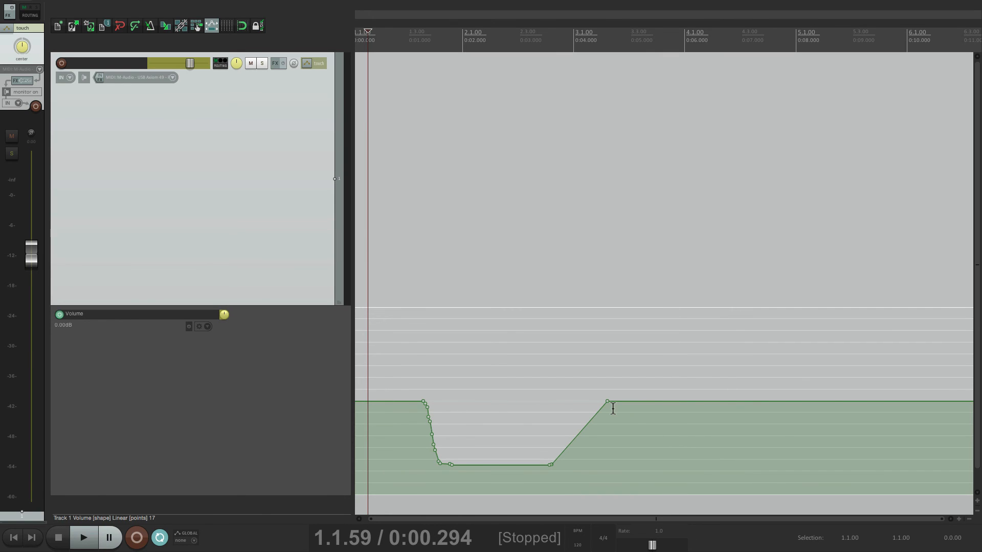
# Step: Set the automation recording return speed to 100 ms in the automation preferences
pyautogui.press('super+comma')
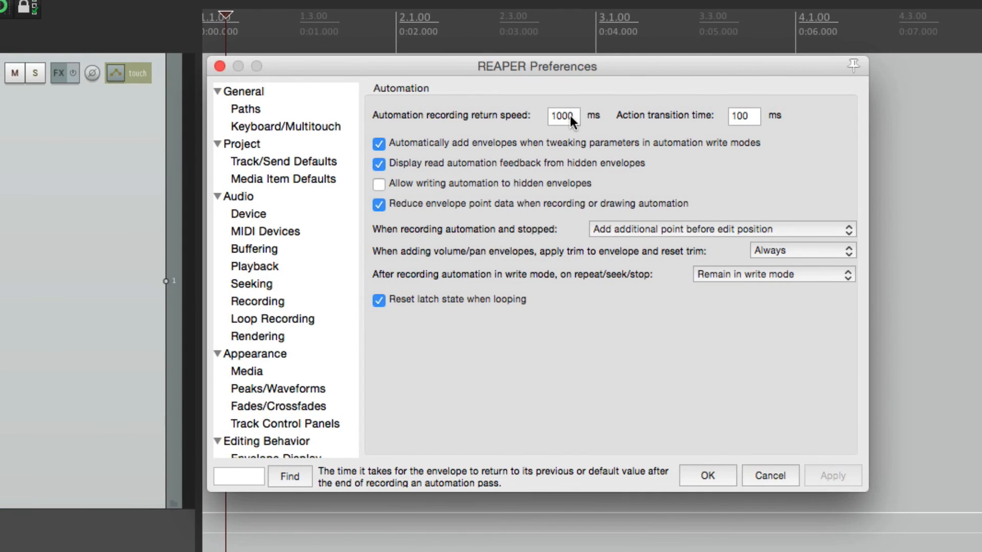
pyautogui.doubleClick(572, 122)
pyautogui.write('100')
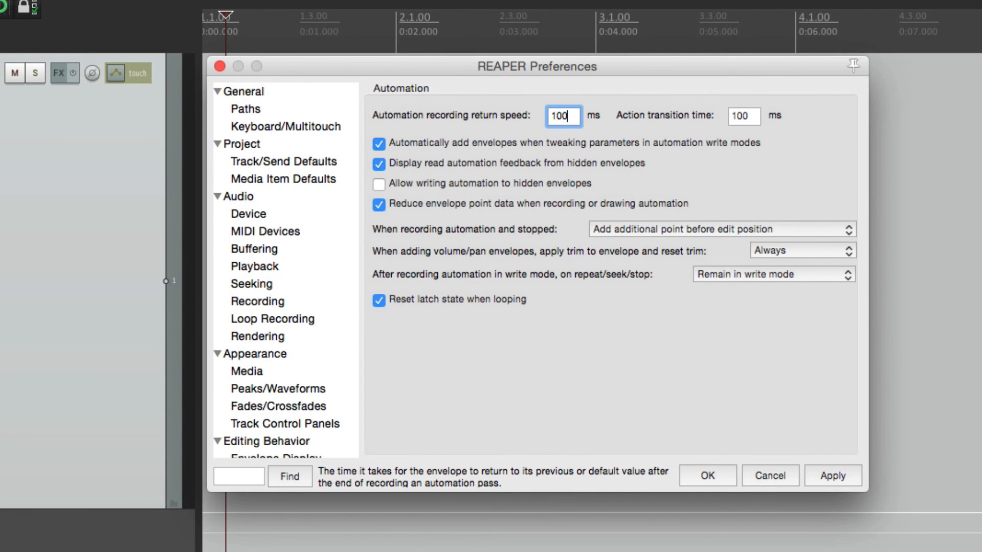
pyautogui.press('super+a')
pyautogui.press('Return')
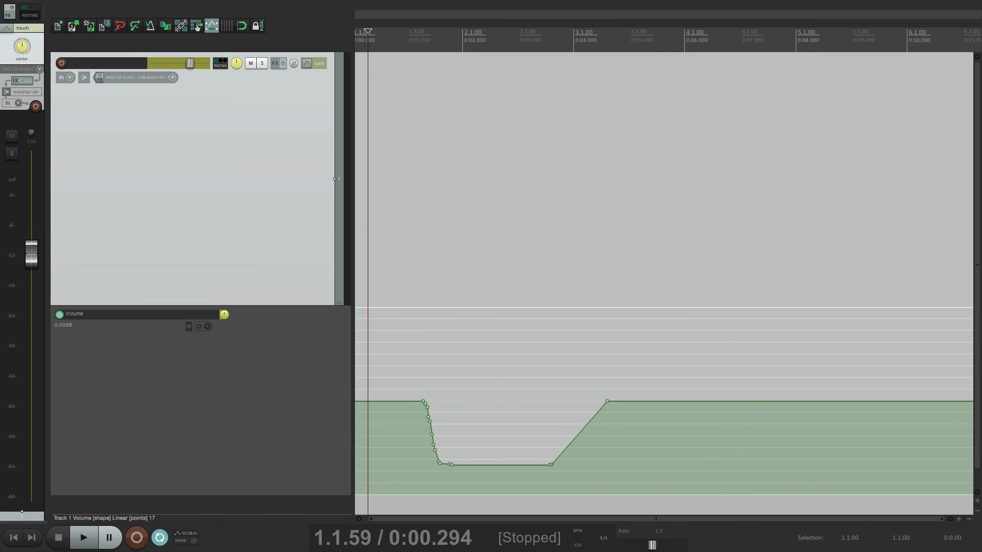
# Step: Record a volume automation dip on track 1 with the restored return speed and recheck the automation preferences
pyautogui.press('space')
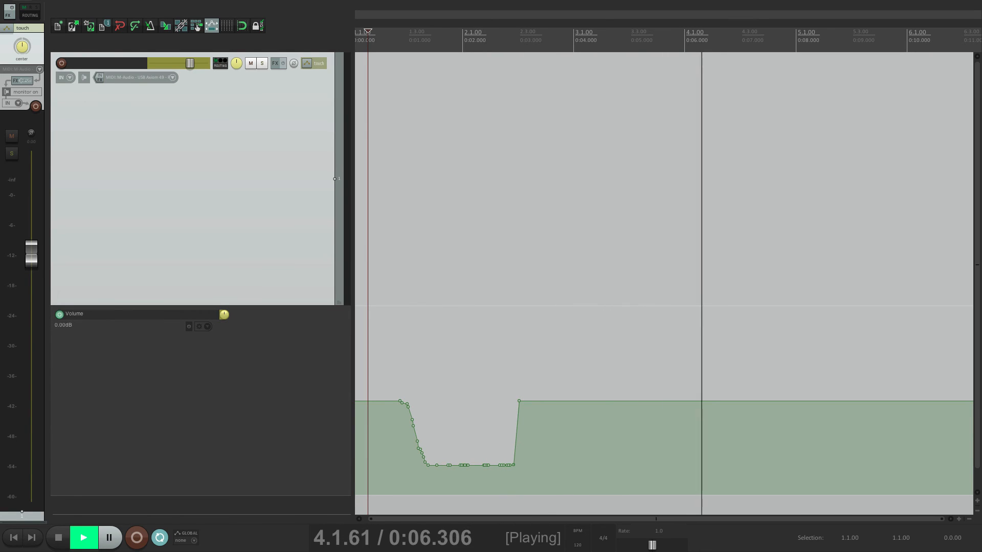
pyautogui.press('space')
pyautogui.press('super+comma')
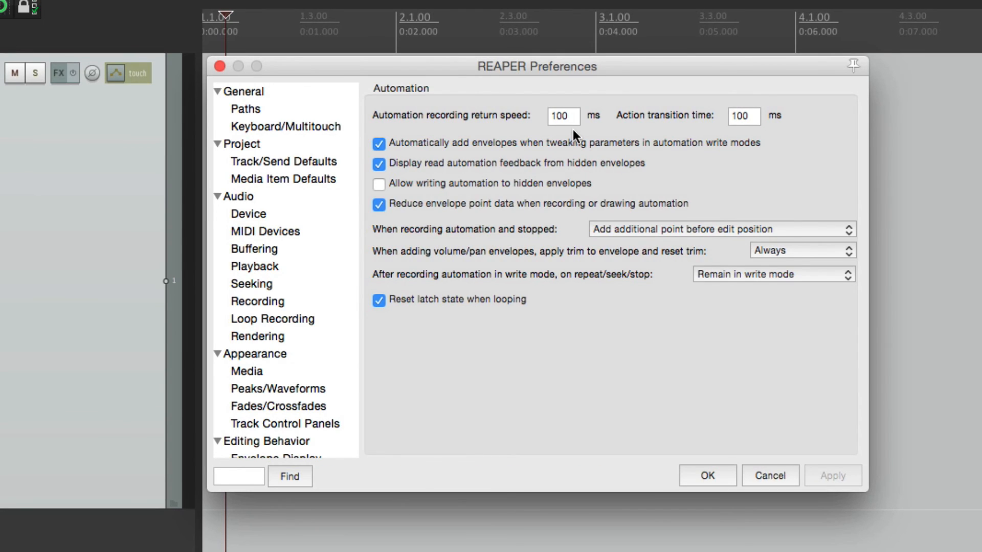
pyautogui.press('Escape')
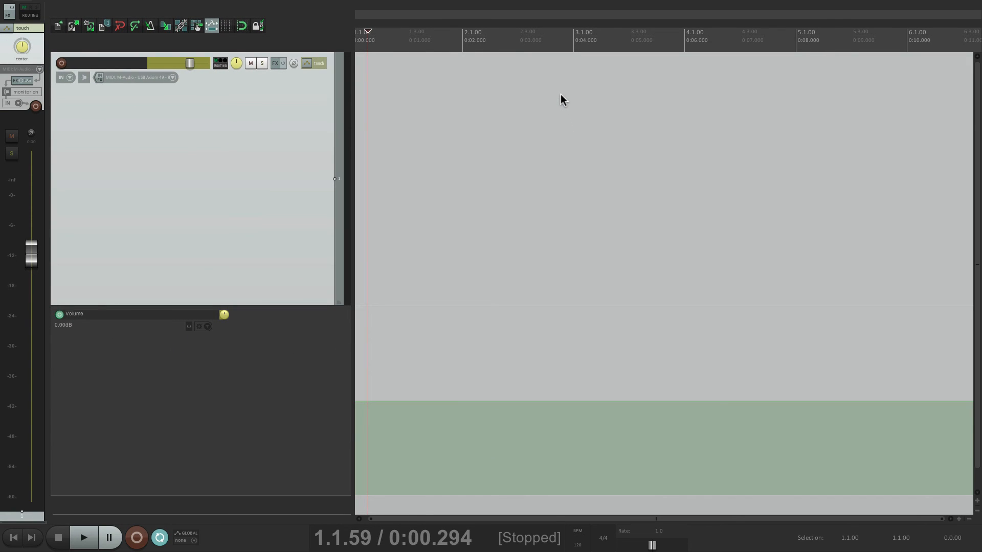
# Step: Record a fresh volume automation pass on track 1 and pause playback at about 5 seconds
pyautogui.press('space')
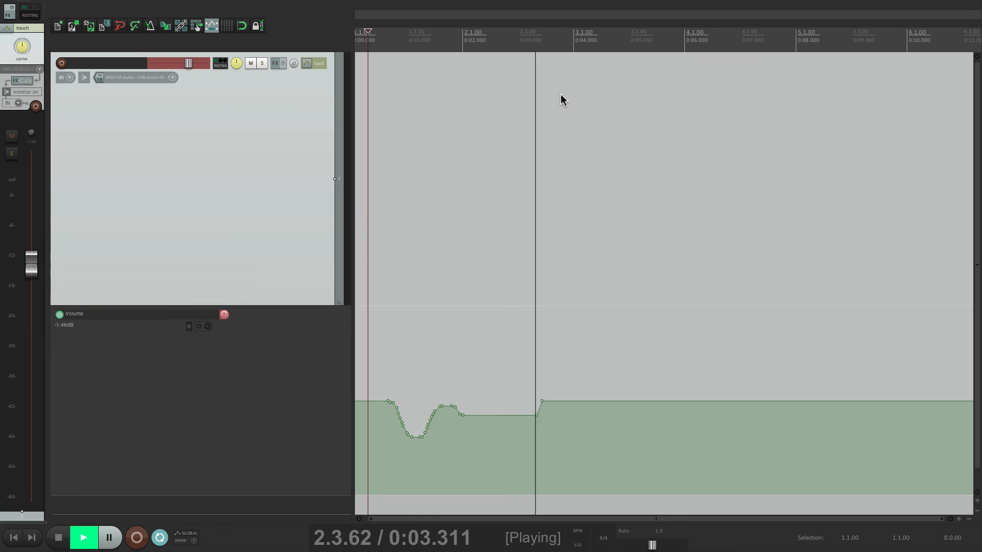
pyautogui.hotkey('ctrl', 'space')
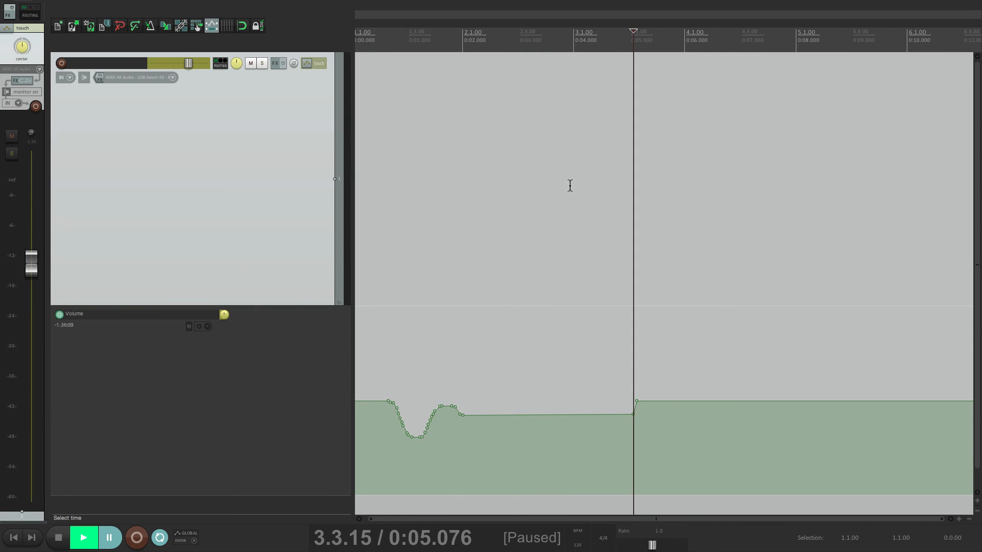
# Step: Select the time from about 4.3.61 to 6.1.08 and run the action "Write current values for all writing envelopes to time selection"
pyautogui.hscroll(5, 571, 186)
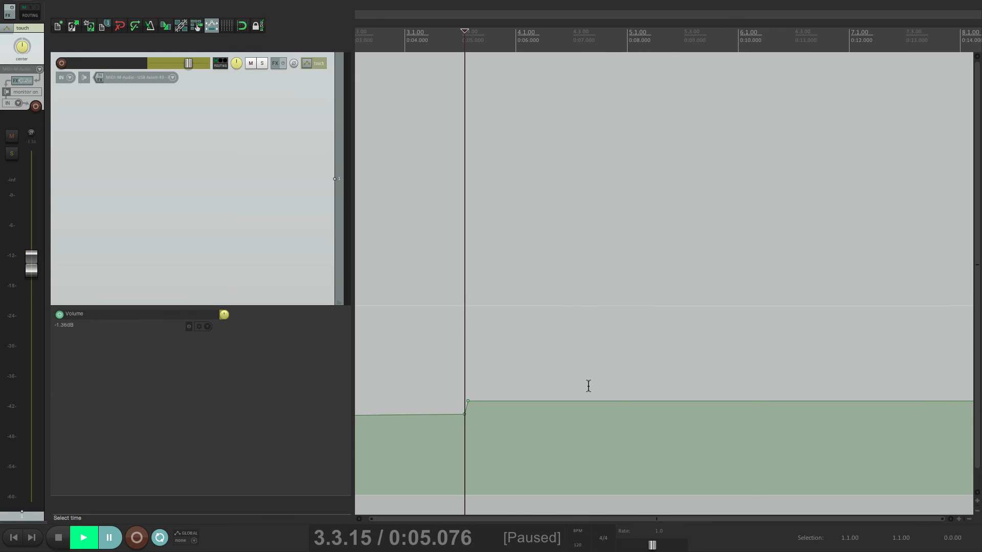
pyautogui.moveTo(587, 386); pyautogui.dragTo(740, 385)
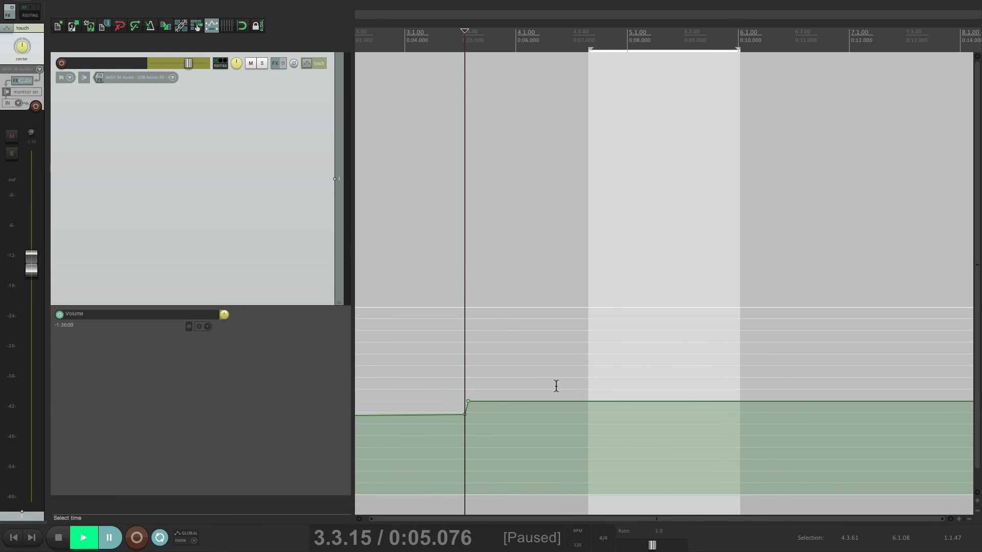
pyautogui.press('?')
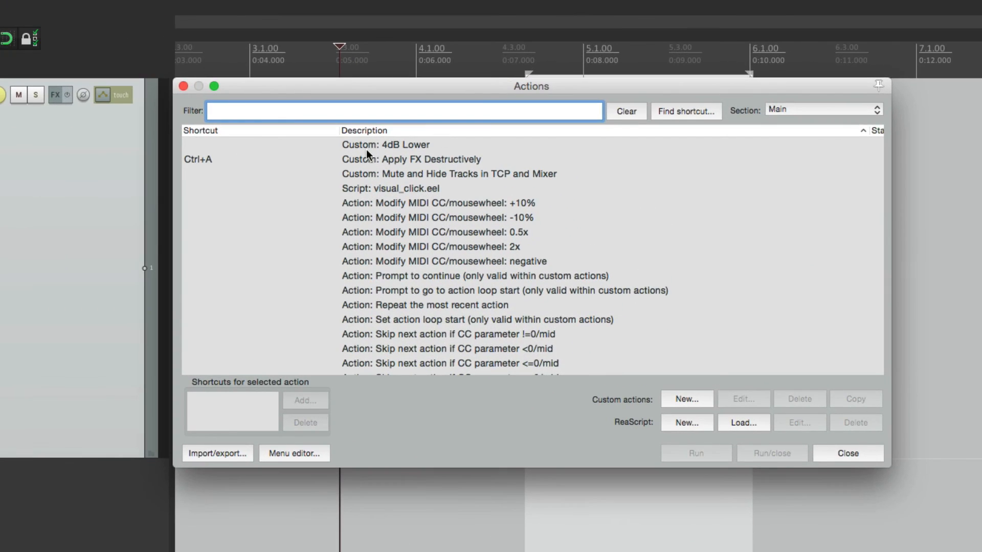
pyautogui.write('write envelopes')
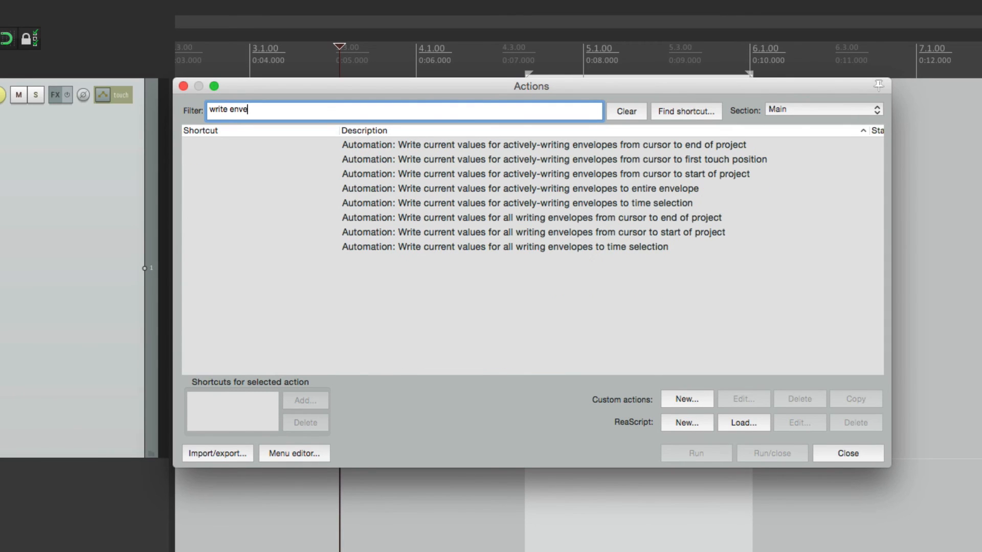
pyautogui.click(486, 248)
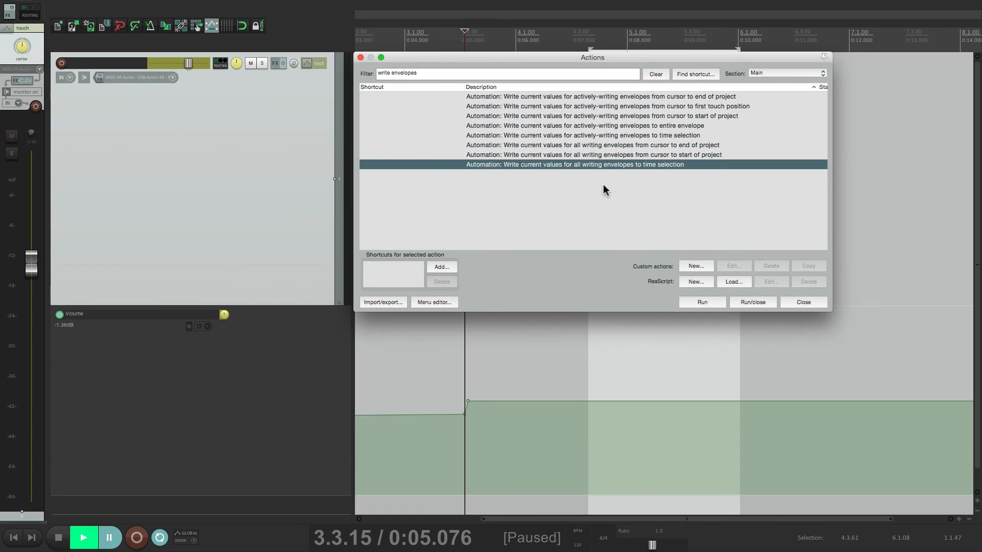
pyautogui.click(702, 302)
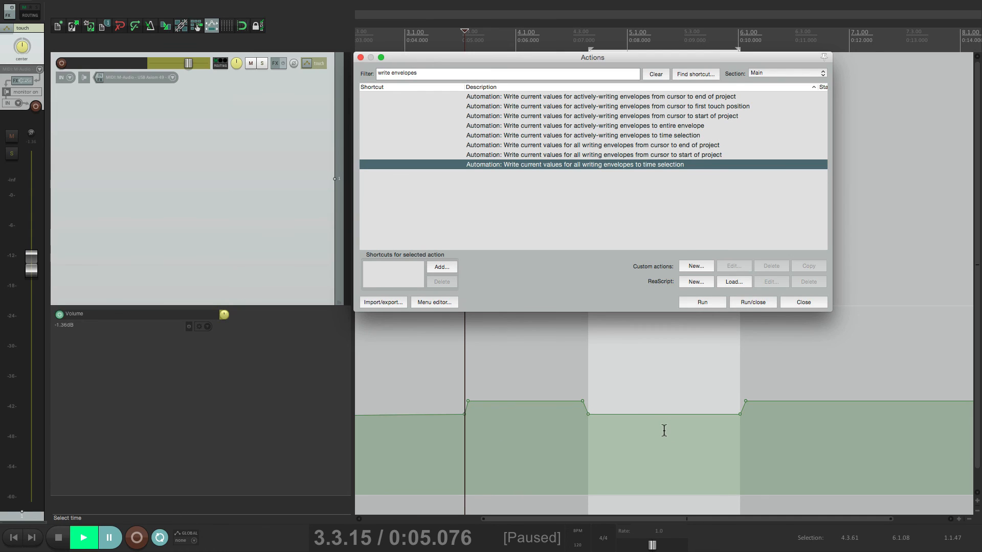
# Step: Undo the envelope write and run the same action on a time selection from about 4.1.36 to 5.1.08
pyautogui.press('super+z')
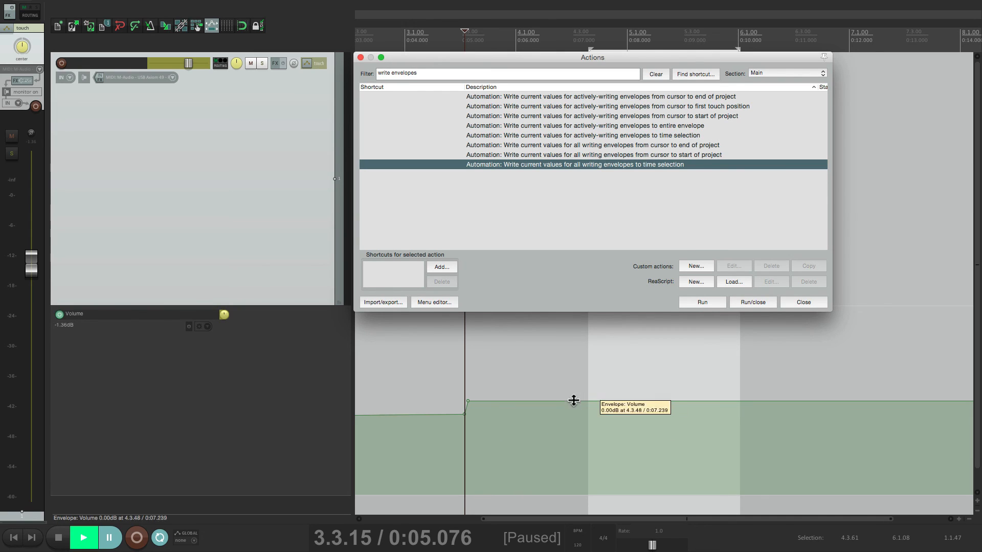
pyautogui.moveTo(526, 381); pyautogui.dragTo(629, 373)
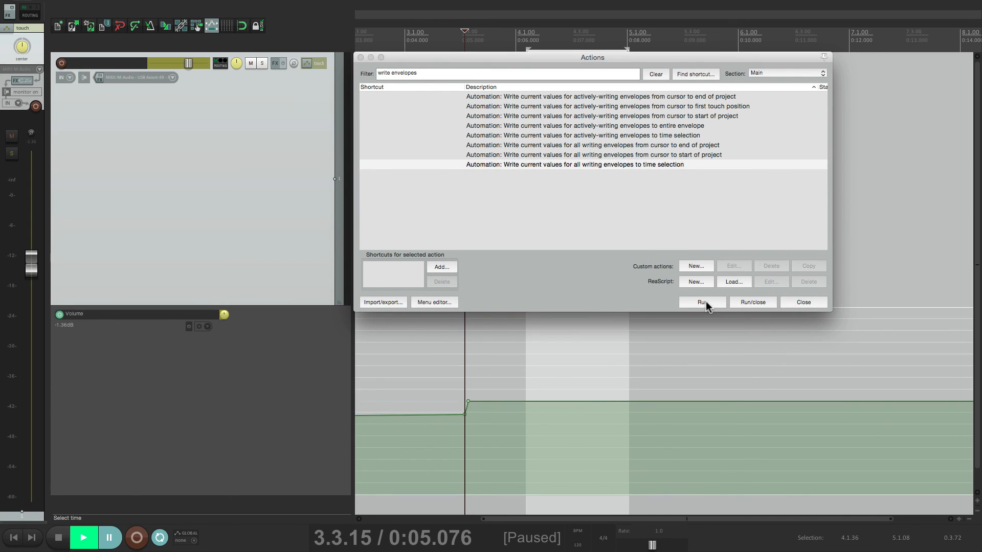
pyautogui.click(705, 302)
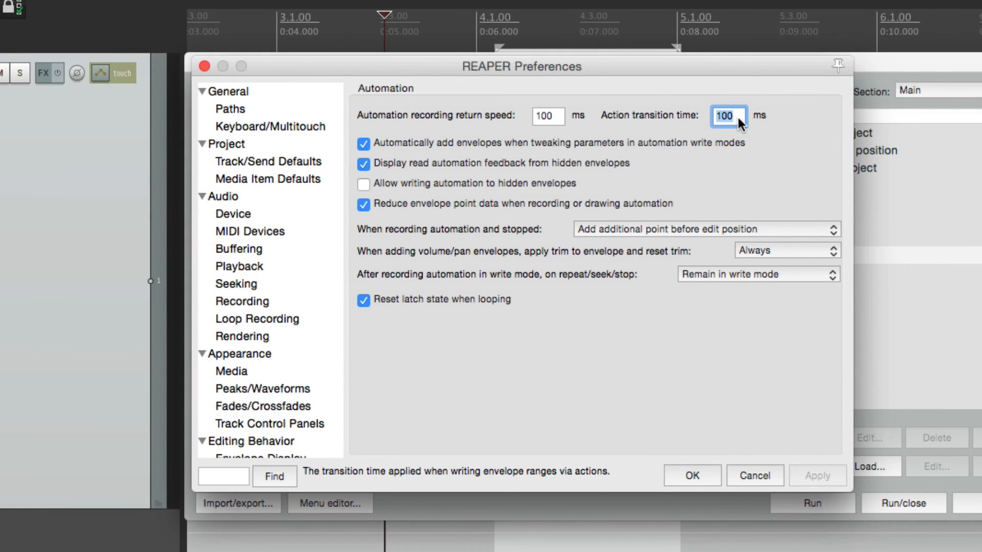
# Step: Set the action transition time to 0 ms in the automation preferences
pyautogui.write('0')
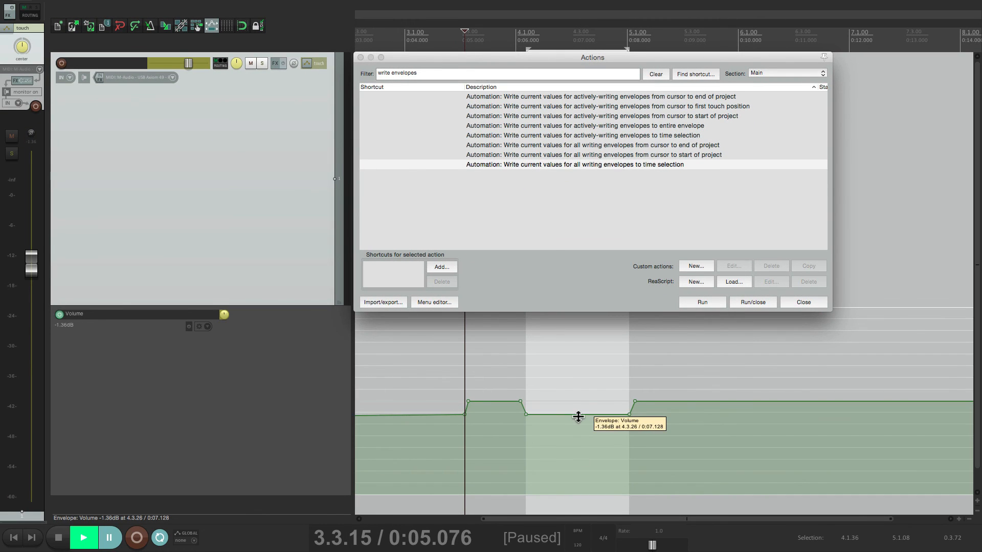
# Step: Undo the last envelope write and rerun "Write current values for all writing envelopes to time selection" on the same time selection
pyautogui.press('super+z')
pyautogui.click(698, 301)
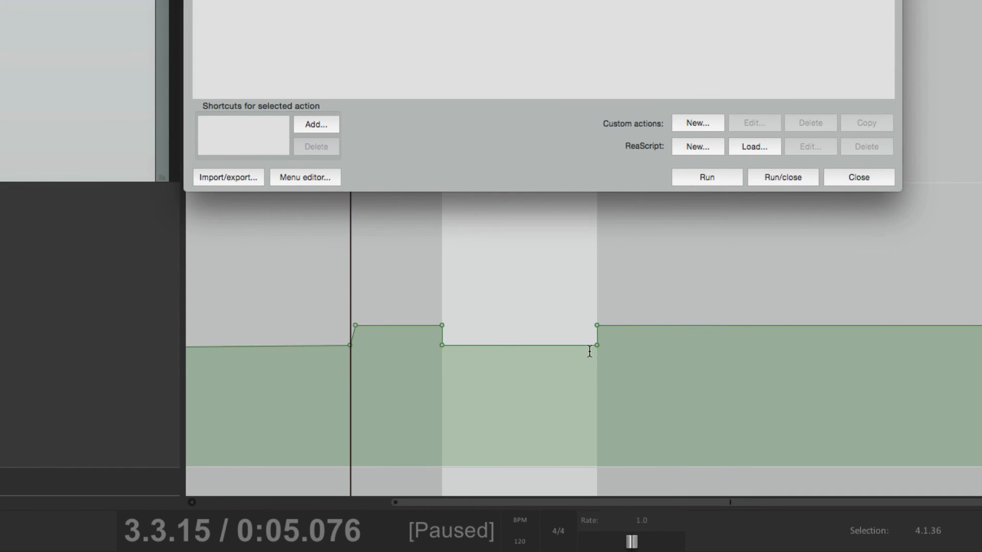
# Step: Set the action transition time to 1000 ms and run the write action on a time selection from 4.2.69 to 7.1.81
pyautogui.press('super+comma')
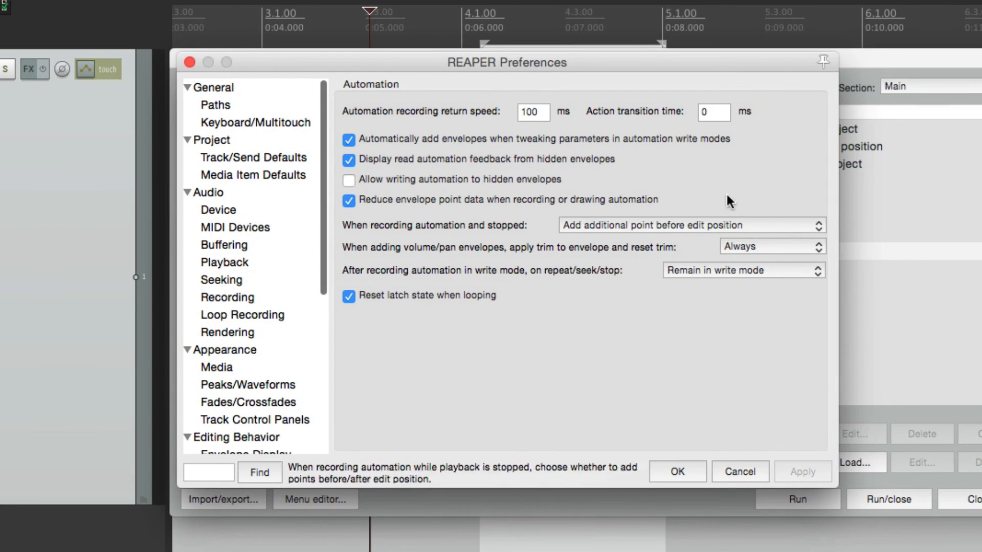
pyautogui.doubleClick(712, 115)
pyautogui.write('1000')
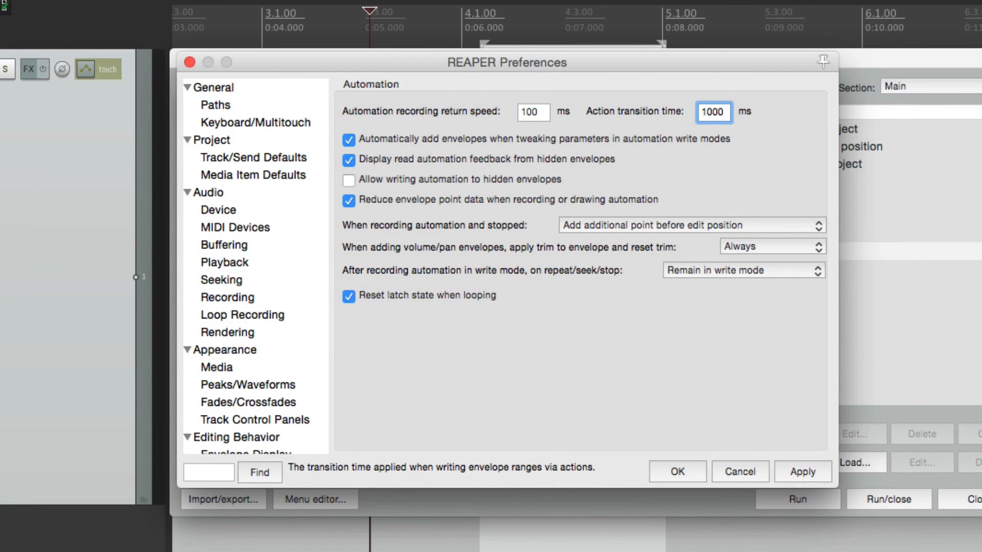
pyautogui.press('Return')
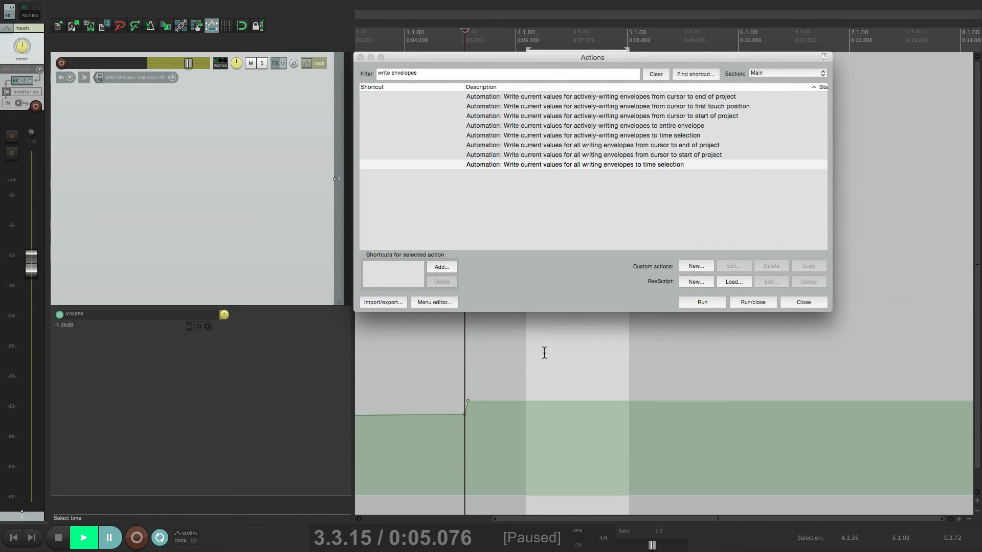
pyautogui.moveTo(563, 355); pyautogui.dragTo(872, 373)
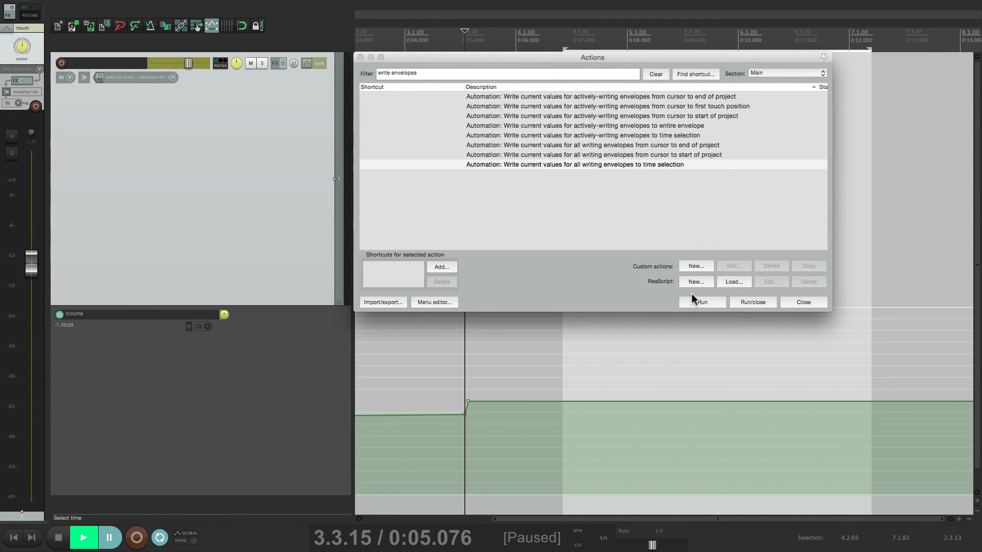
pyautogui.click(691, 300)
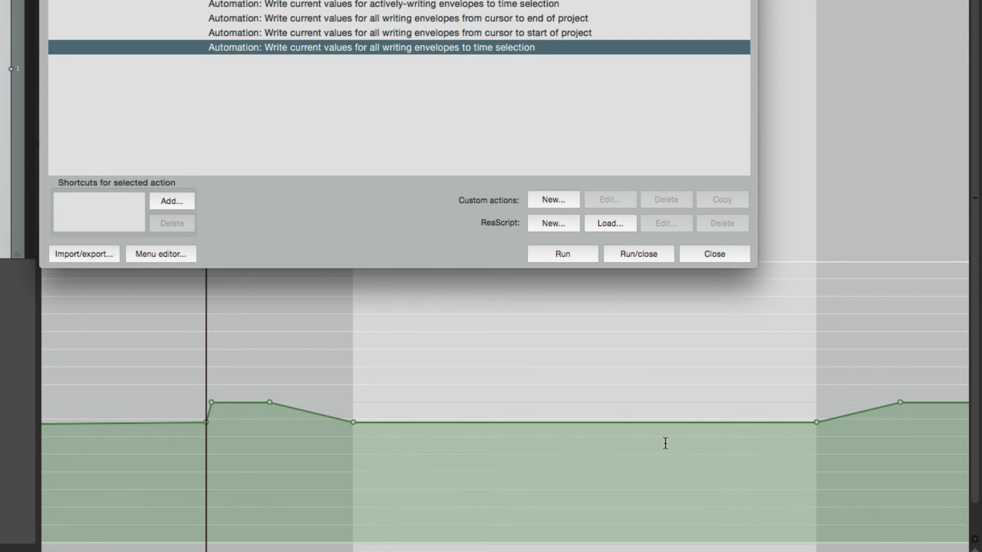
# Step: Set the action transition time to 100 ms in the automation preferences
pyautogui.press('super+comma')
pyautogui.click(713, 122)
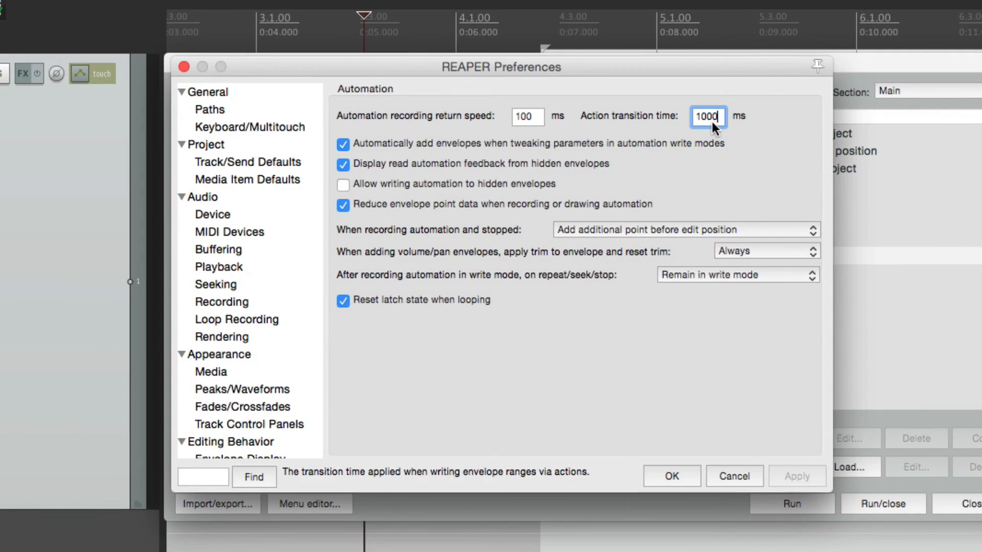
pyautogui.write('100')
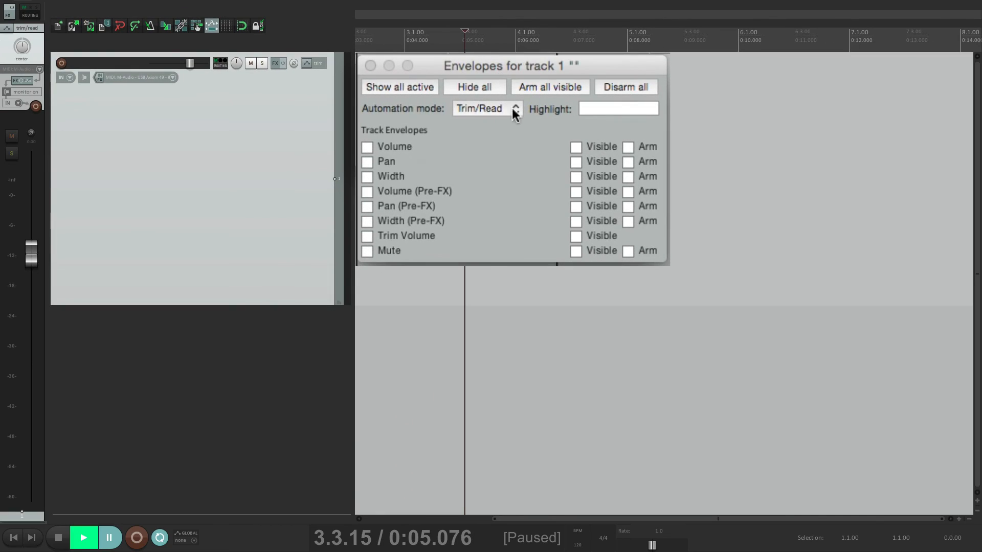
# Step: Set track 1's automation mode to Latch and record a volume automation pass from about 5 to 8 seconds
pyautogui.click(511, 108)
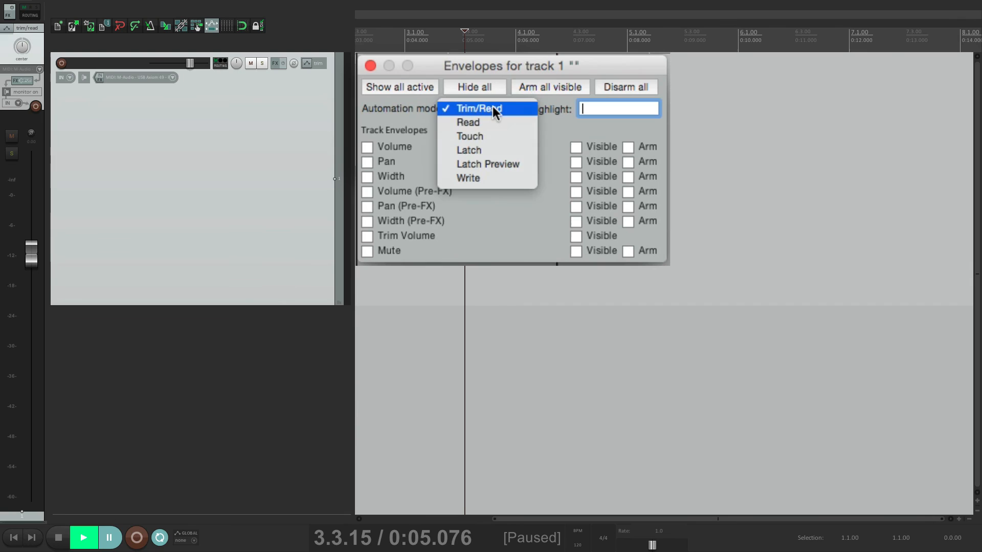
pyautogui.click(502, 150)
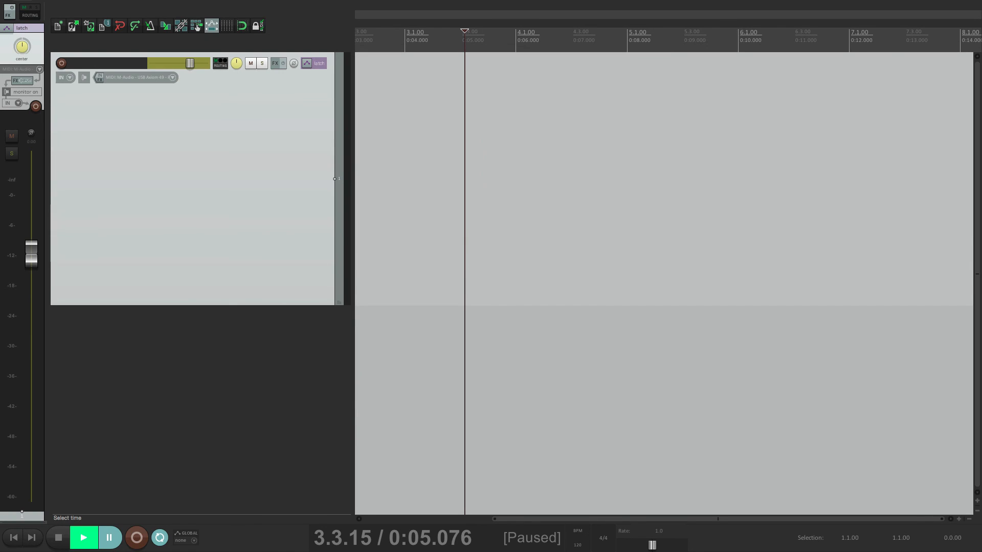
pyautogui.press('space')
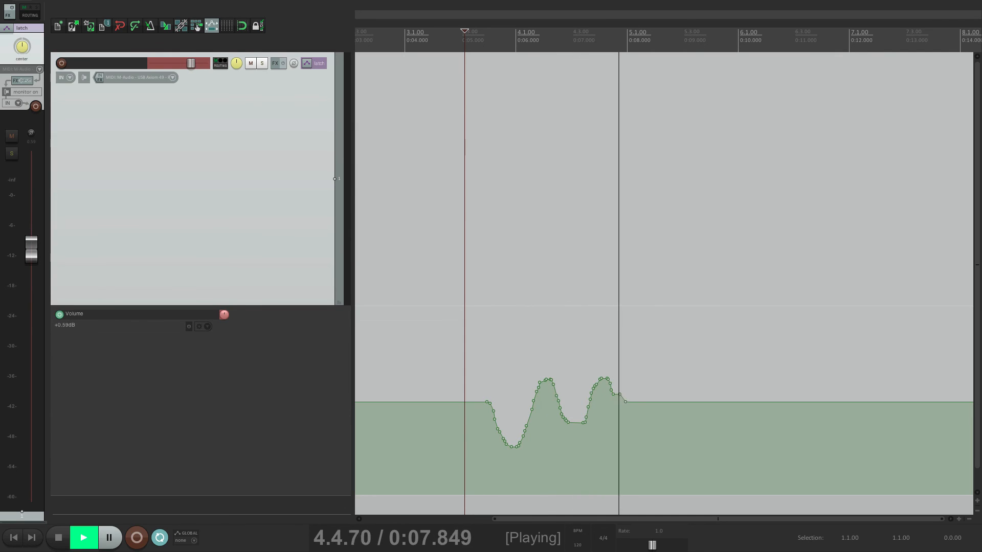
pyautogui.press('space')
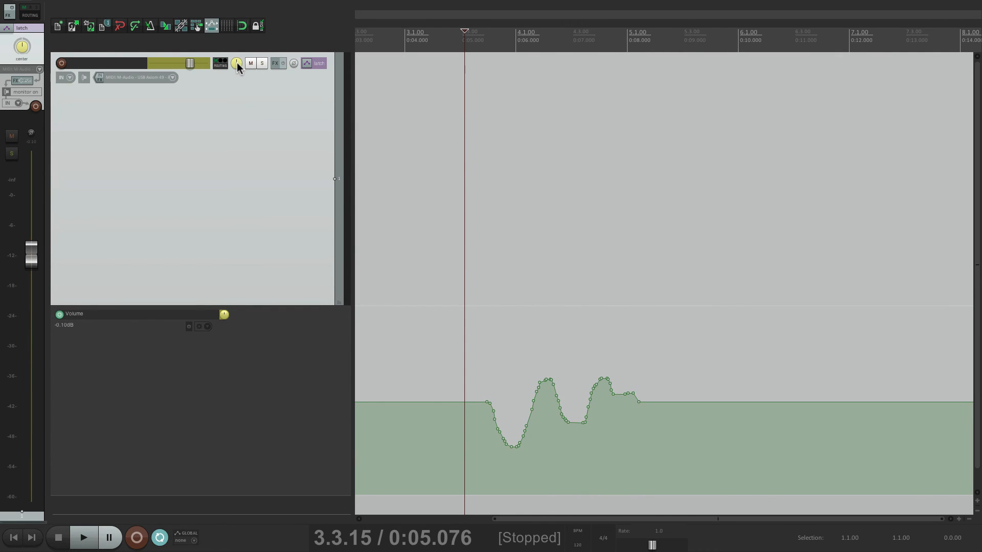
# Step: Record a pan automation pass on track 1, turning the pan to about 92% left
pyautogui.press('space')
pyautogui.moveTo(237, 63); pyautogui.dragTo(236, 63)
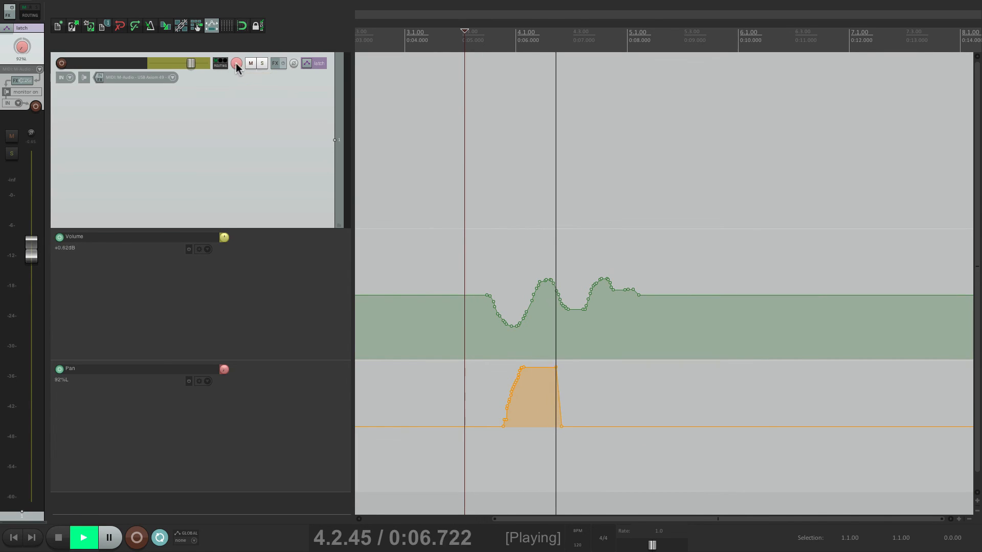
pyautogui.press('space')
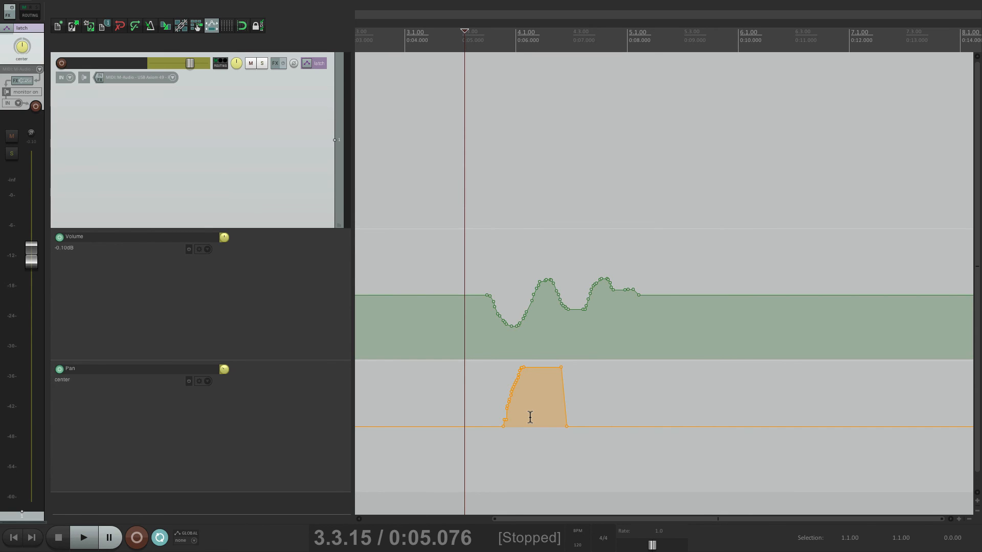
# Step: Disable "Automatically add envelopes when tweaking parameters in automation write modes" in the automation preferences
pyautogui.press('super+comma')
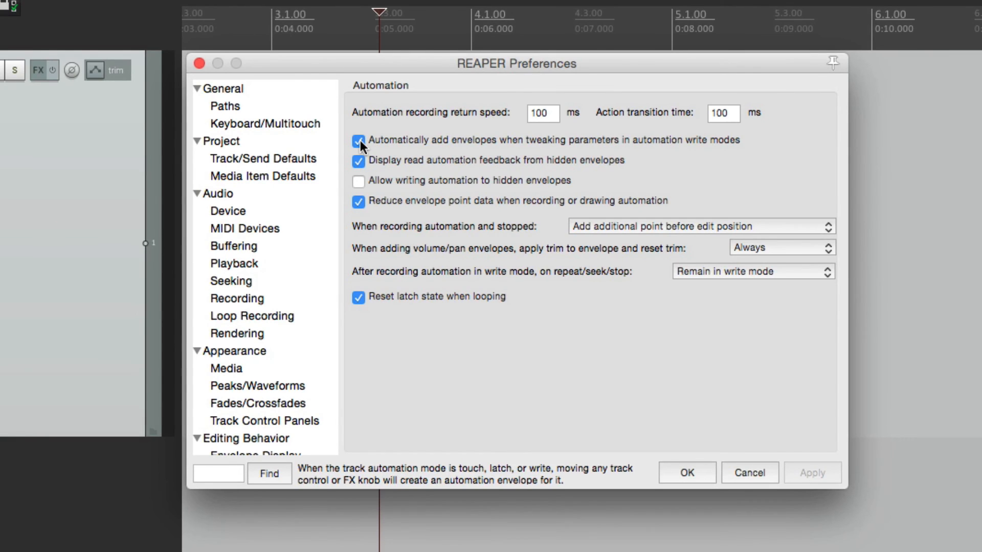
pyautogui.click(358, 140)
pyautogui.press('Return')
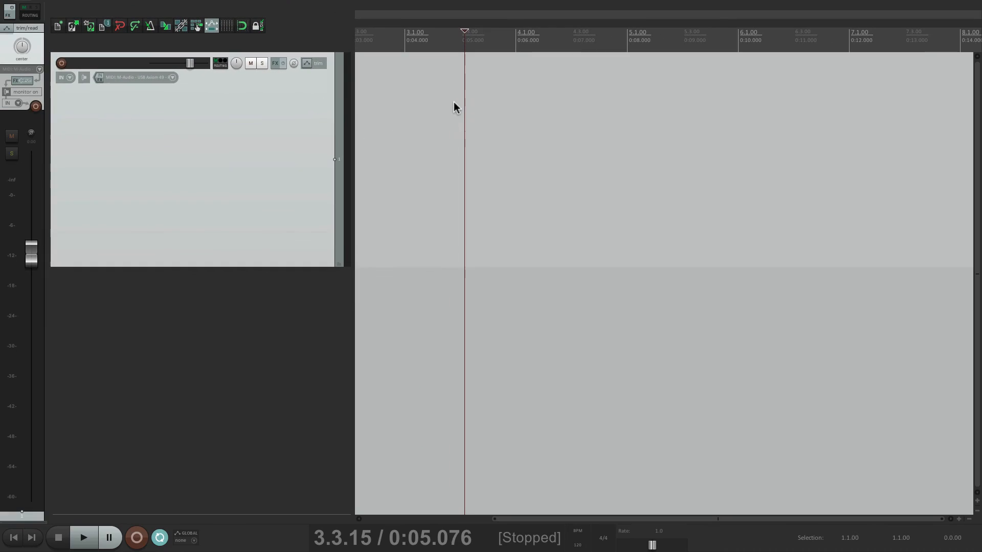
# Step: Set track 1's automation mode to Touch and move the volume fader during a short playback
pyautogui.click(306, 63)
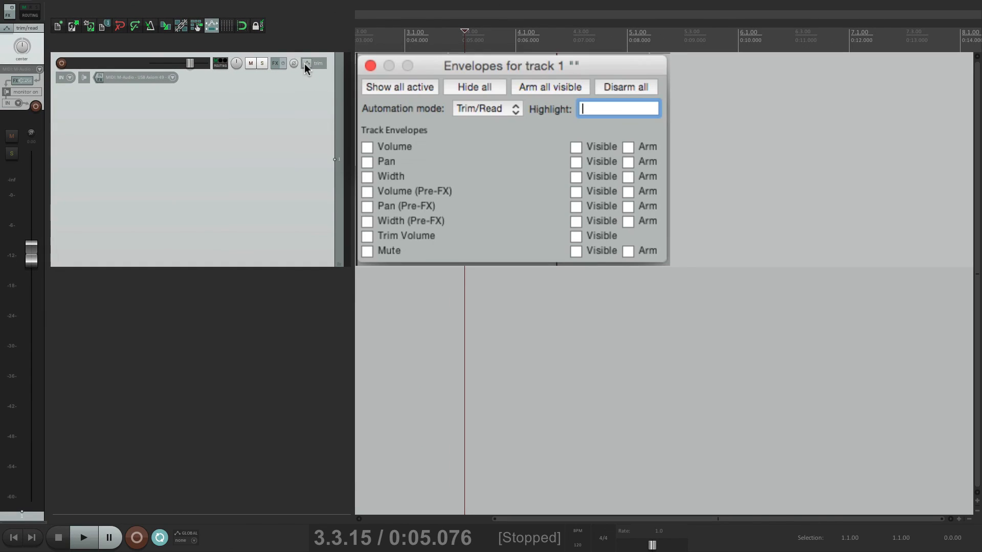
pyautogui.click(471, 109)
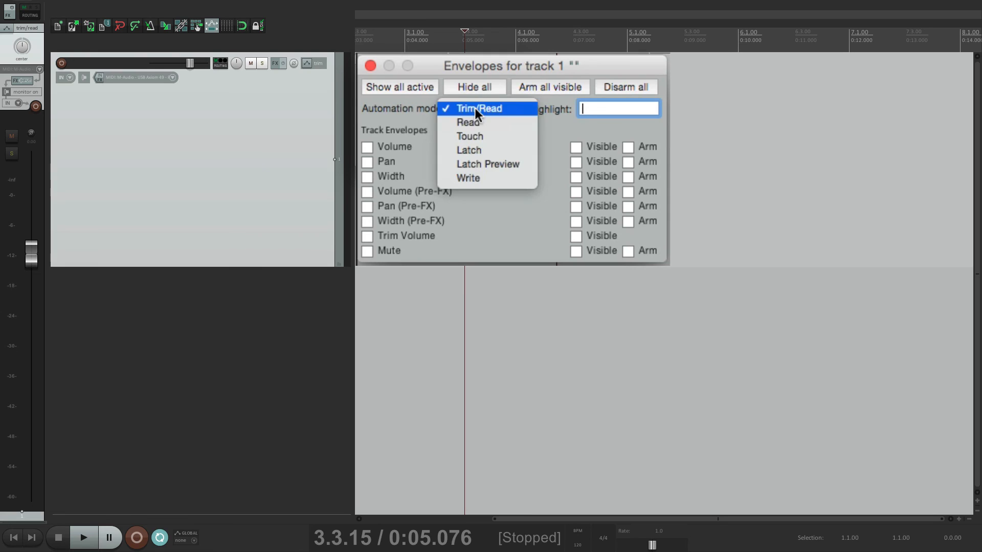
pyautogui.click(497, 136)
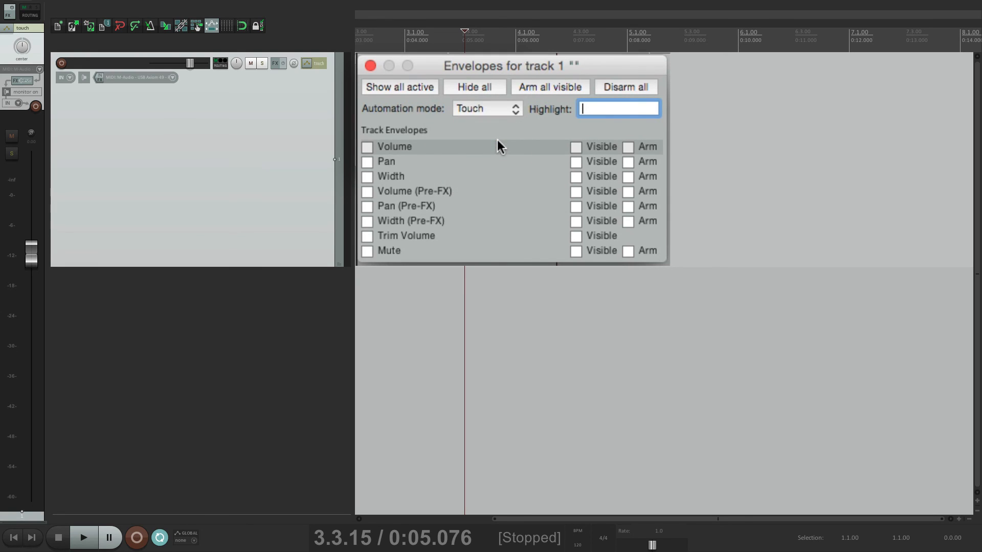
pyautogui.click(369, 65)
pyautogui.press('space')
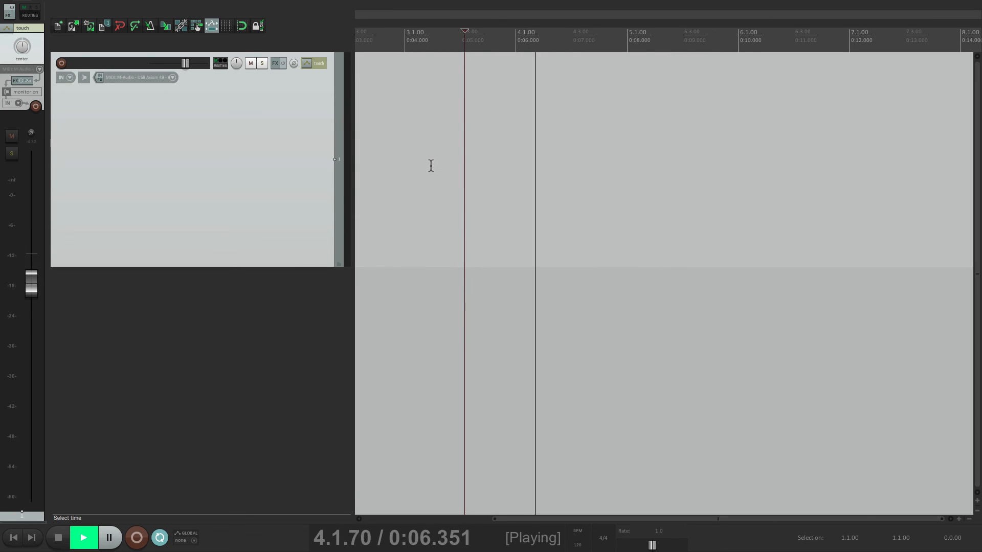
pyautogui.press('space')
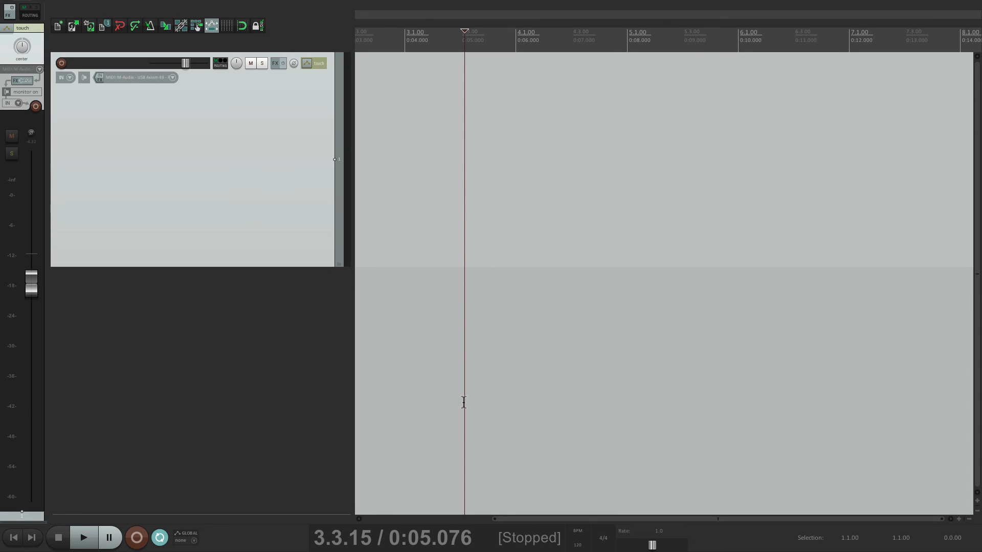
# Step: Enable track 1's Volume envelope, visible and armed, and record a volume automation pass from about 5 to 7 seconds
pyautogui.click(304, 66)
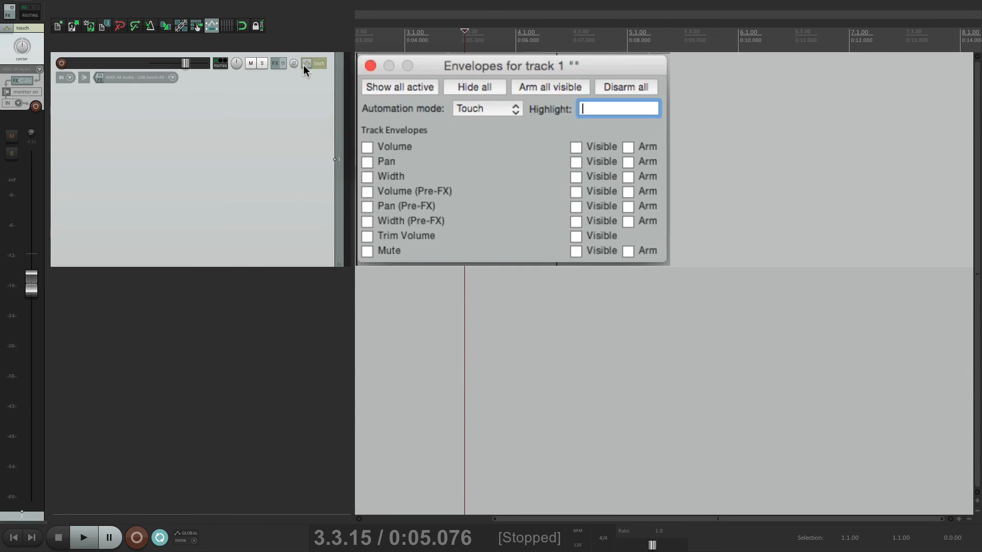
pyautogui.click(367, 147)
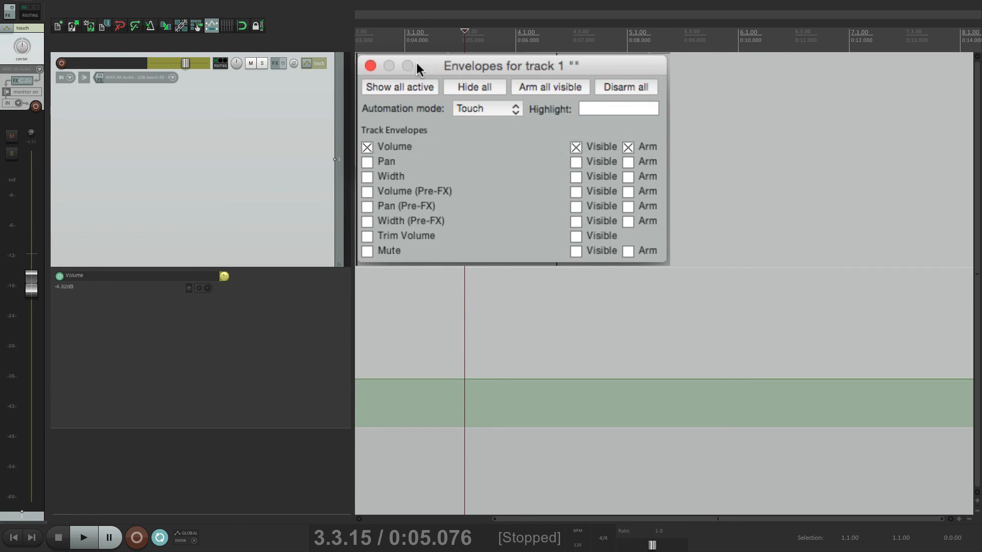
pyautogui.click(370, 66)
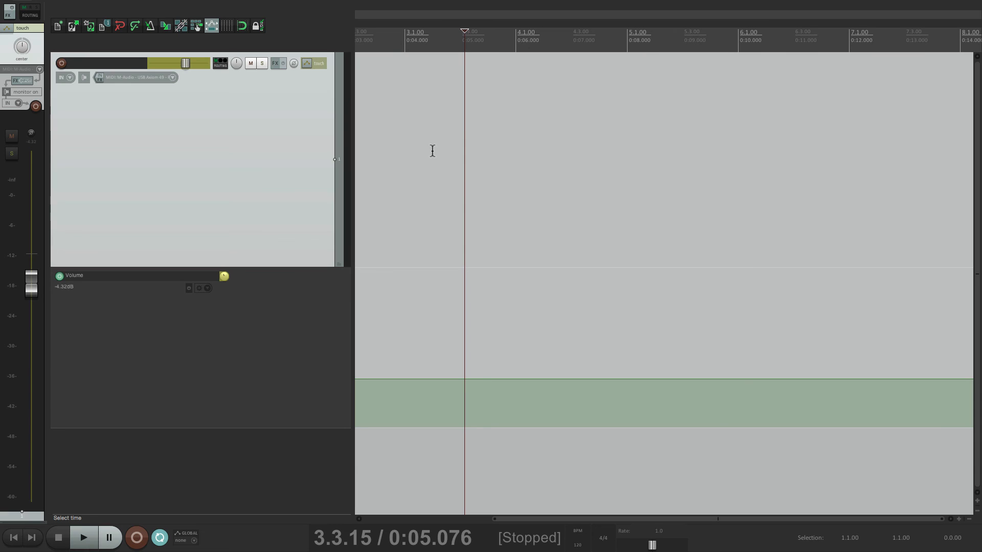
pyautogui.press('space')
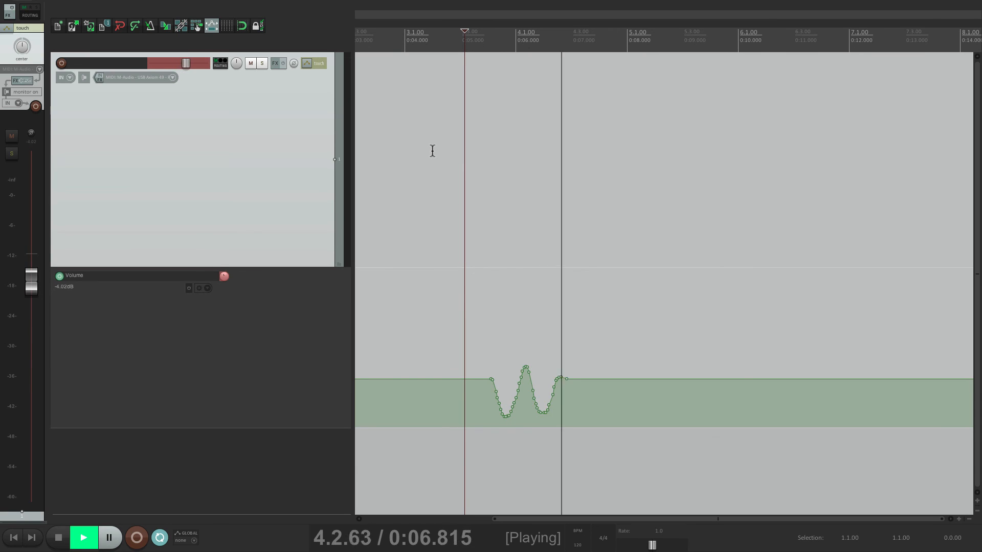
pyautogui.press('space')
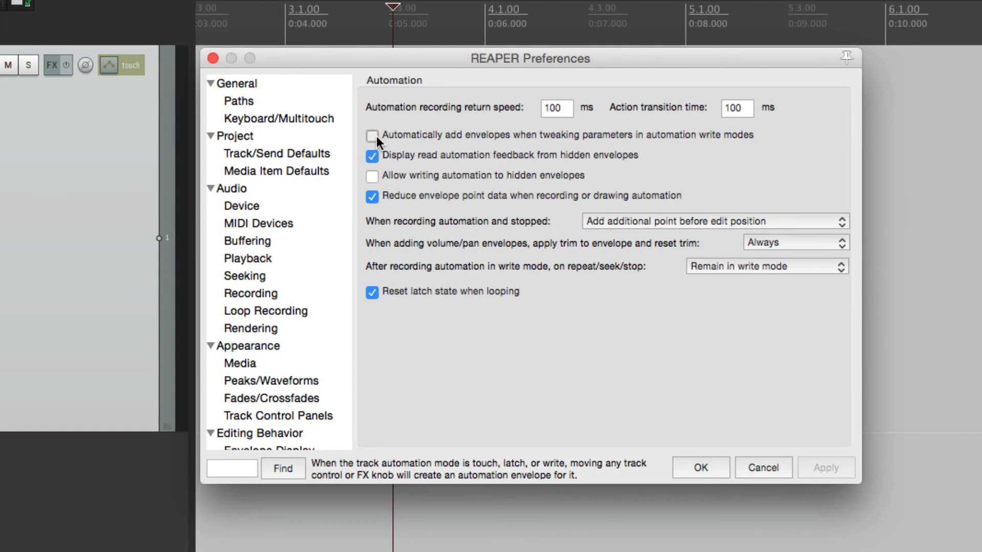
# Step: Enable "Automatically add envelopes when tweaking parameters in automation write modes" in the automation preferences
pyautogui.click(372, 137)
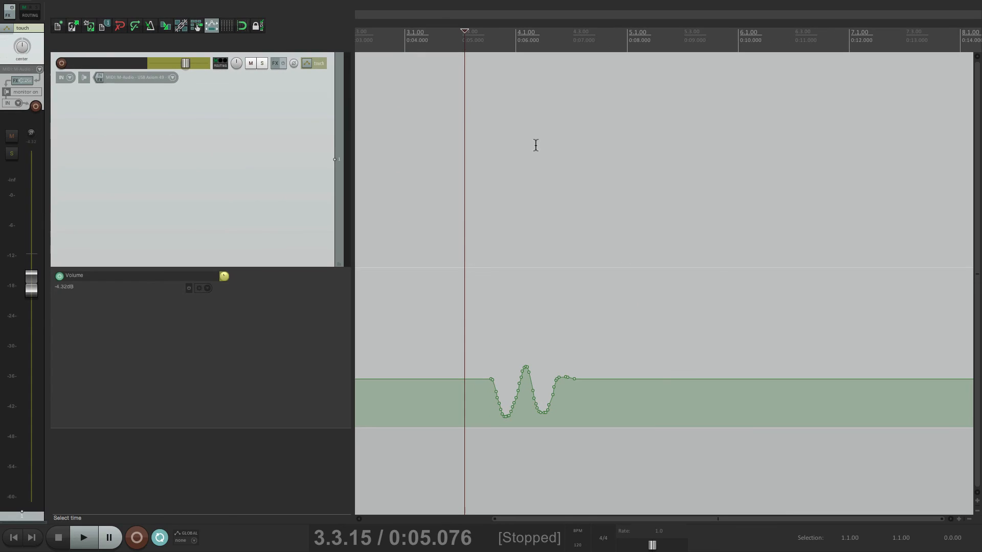
# Step: Set track 1's automation mode to Read and play back the recorded volume automation
pyautogui.click(306, 62)
pyautogui.click(487, 107)
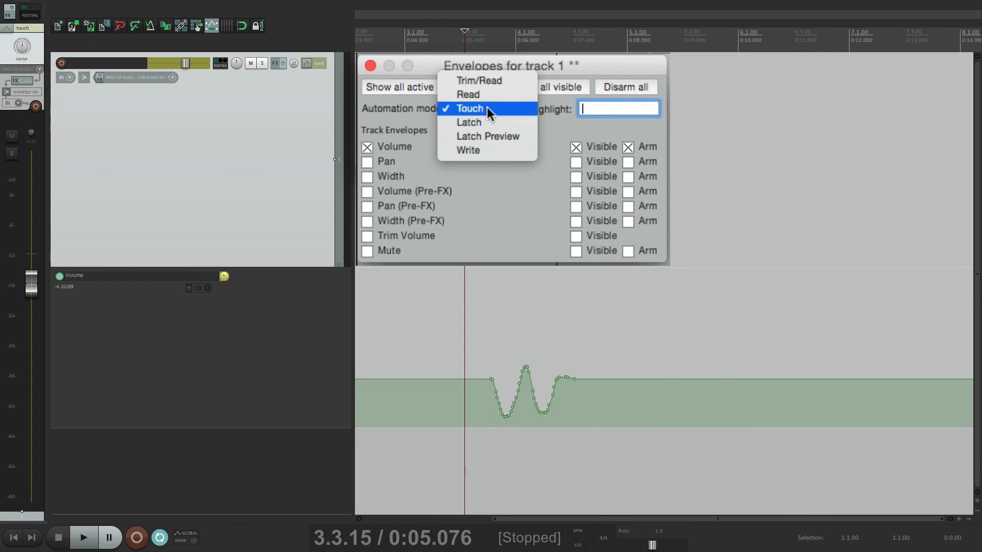
pyautogui.click(487, 94)
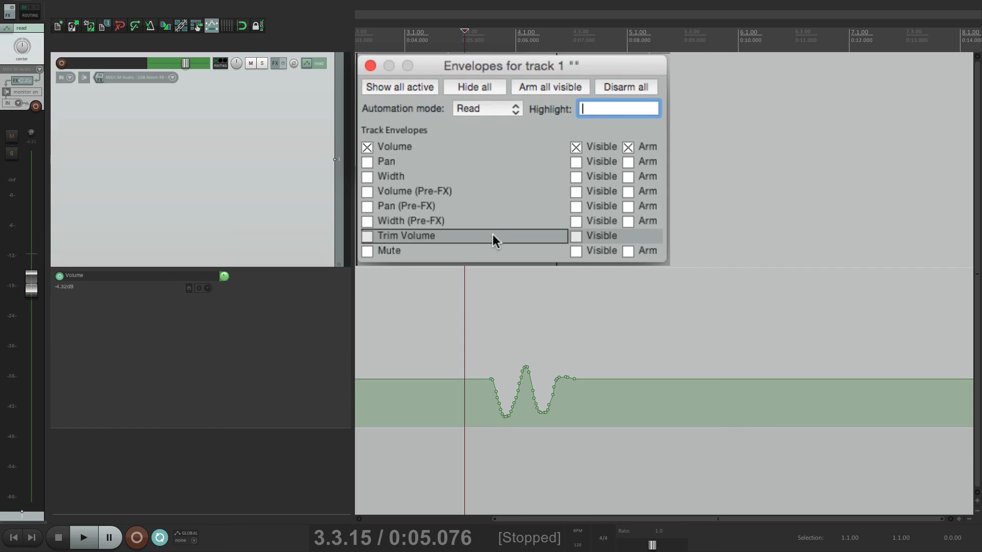
pyautogui.click(370, 65)
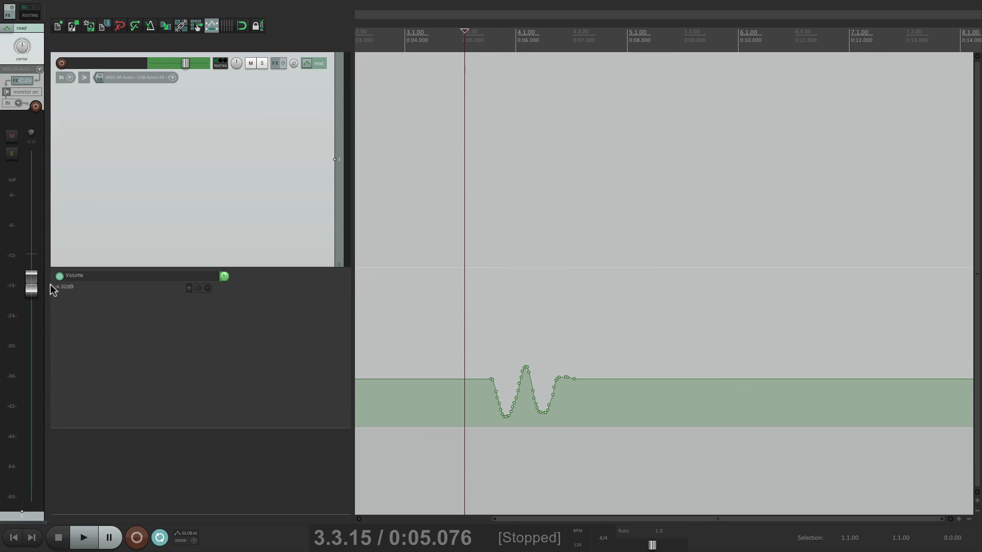
pyautogui.press('space')
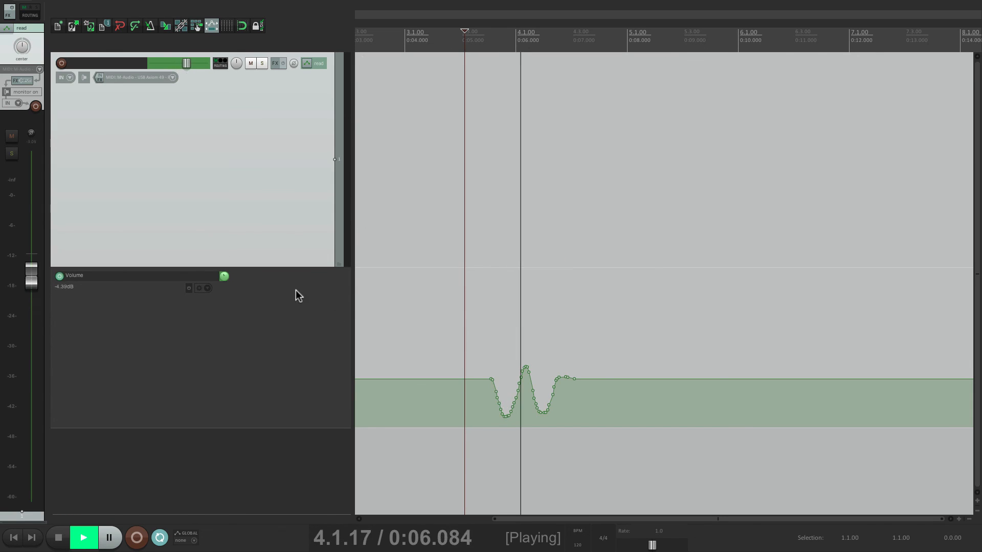
pyautogui.press('space')
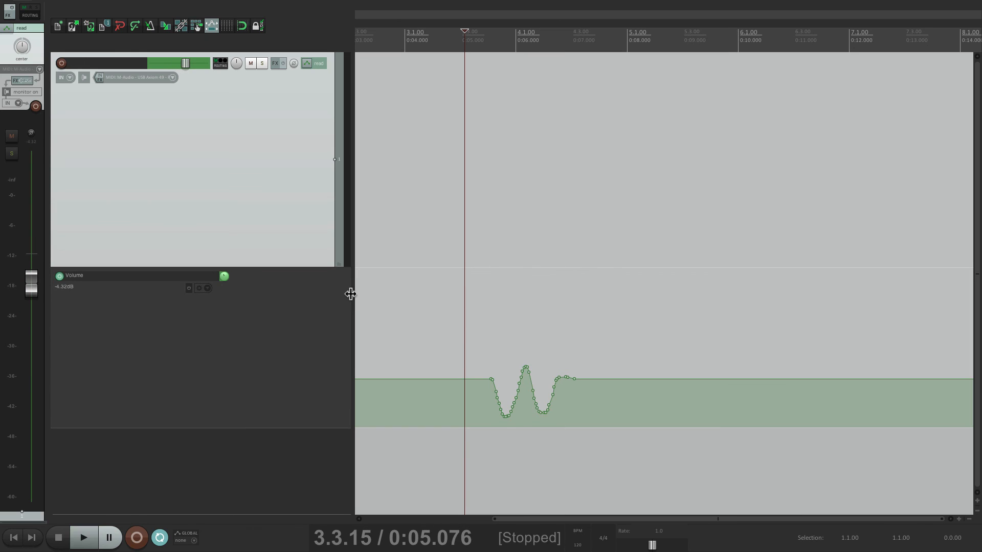
# Step: Hide track 1's Volume envelope and play back from about 5 seconds to check the fader movement
pyautogui.click(208, 289)
pyautogui.click(225, 300)
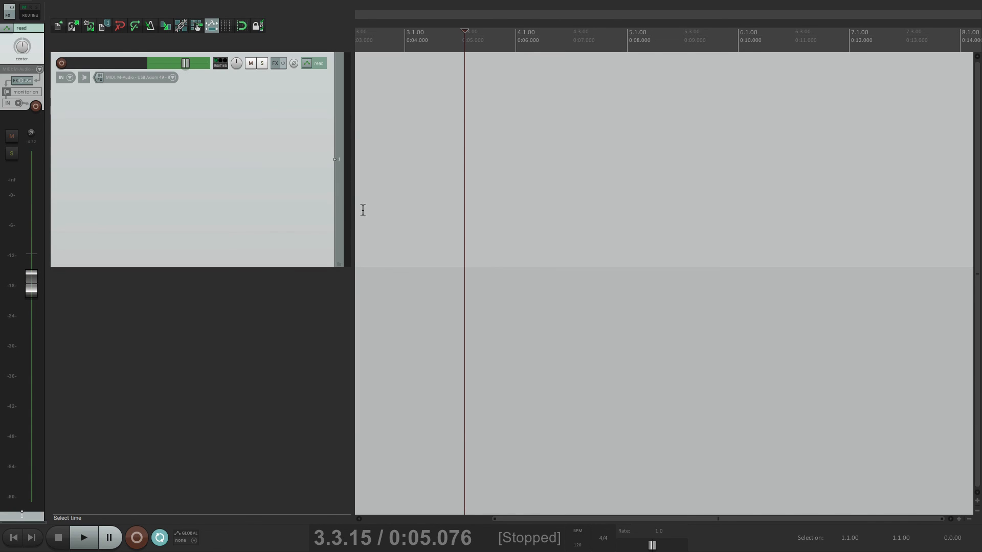
pyautogui.press('space')
pyautogui.press('space')
pyautogui.press('space')
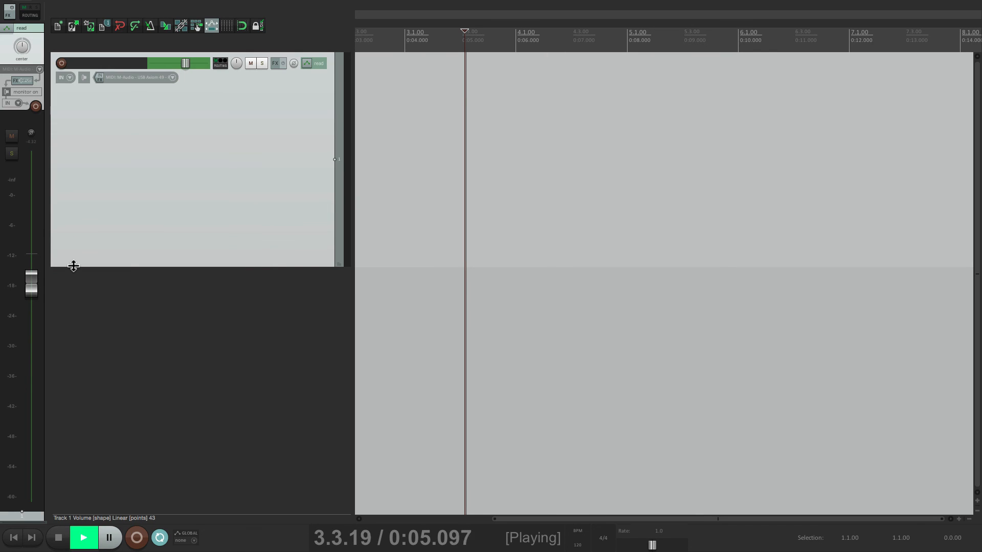
pyautogui.press('space')
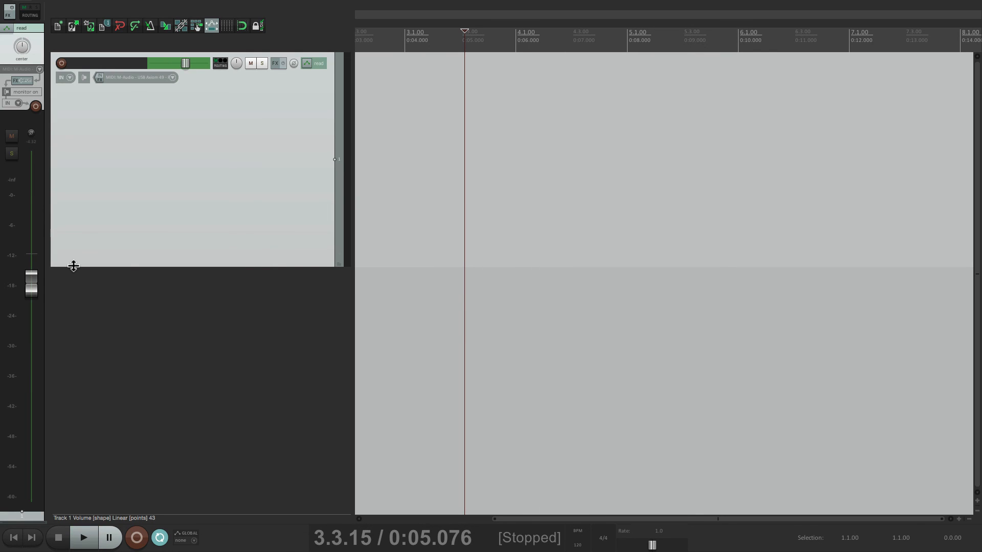
# Step: Disable "Display read automation feedback from hidden envelopes" in the automation preferences and play back from about 5 seconds to check the fader
pyautogui.press('super+comma')
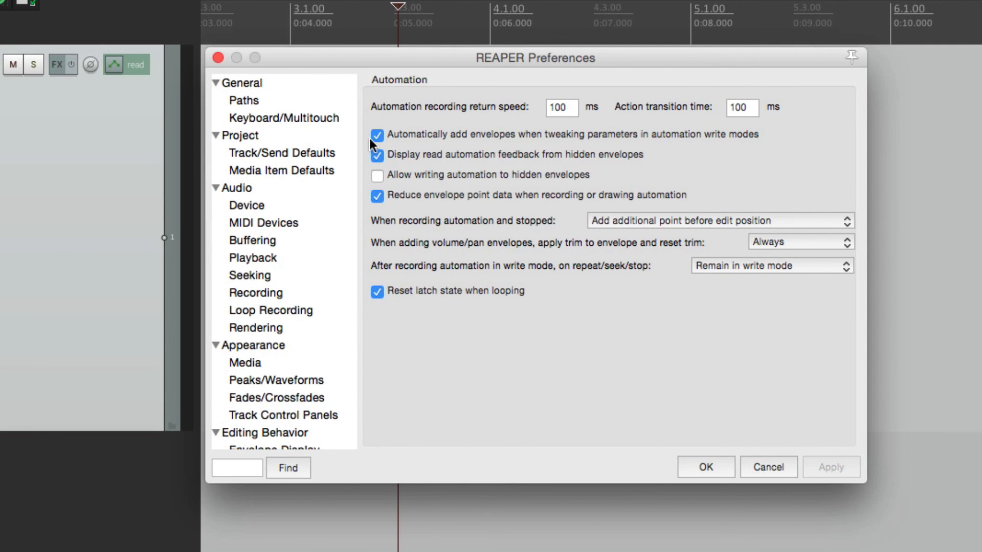
pyautogui.click(375, 157)
pyautogui.press('Return')
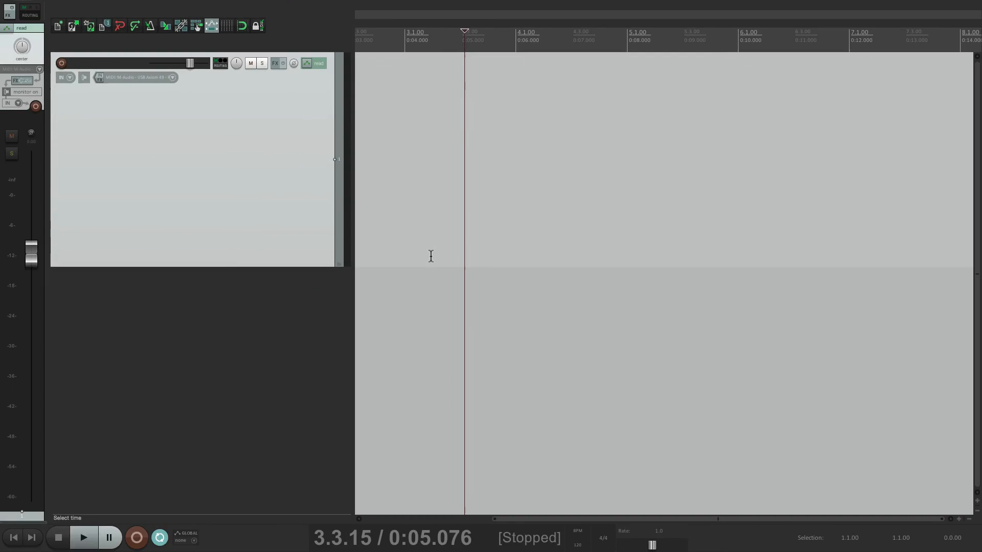
pyautogui.press('space')
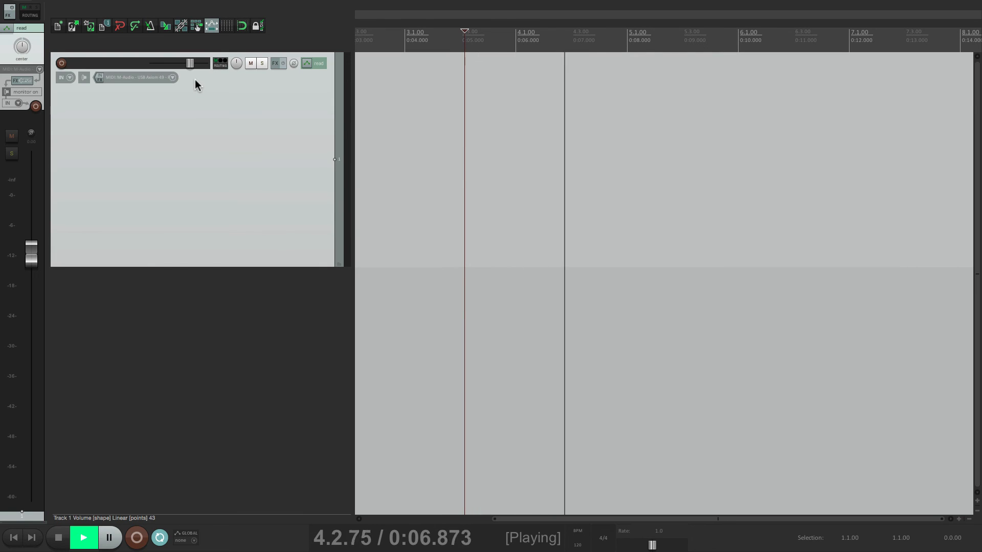
pyautogui.press('space')
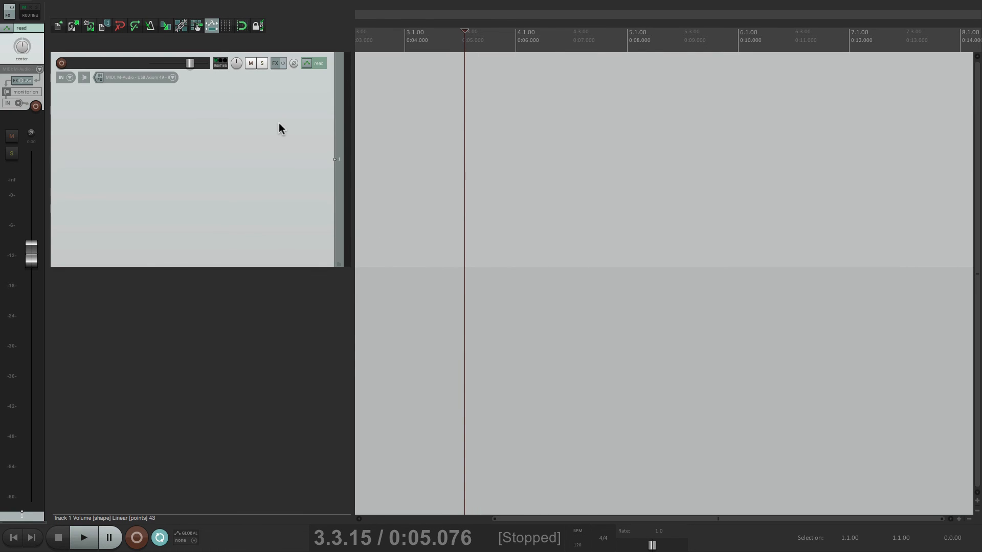
# Step: Make track 1's Volume envelope visible and play back the recorded automation from about 5 seconds
pyautogui.click(307, 62)
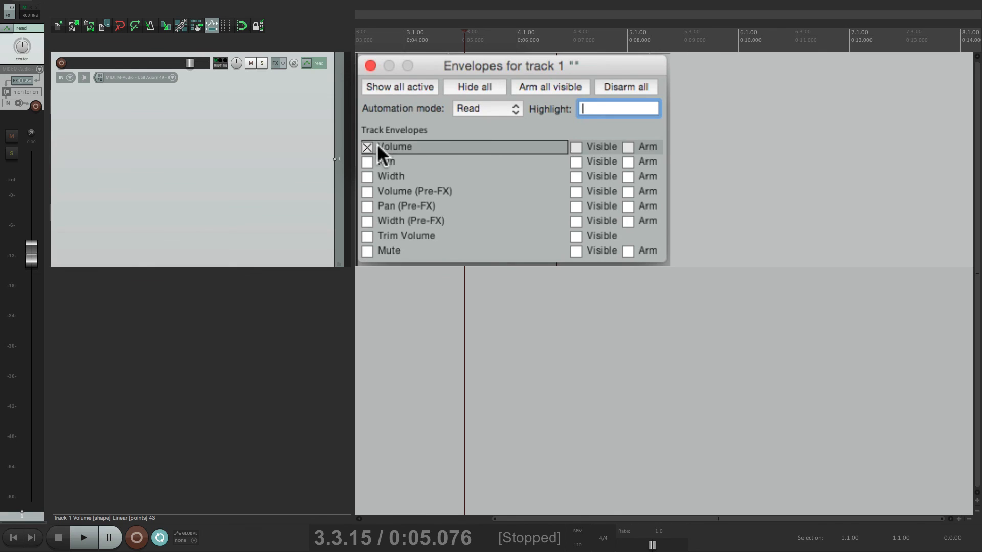
pyautogui.click(576, 147)
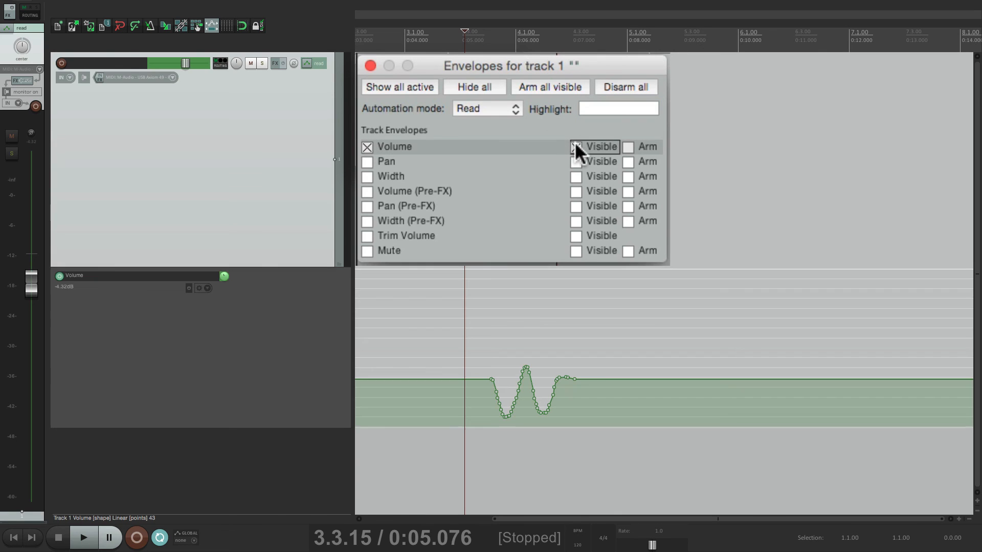
pyautogui.click(370, 66)
pyautogui.press('space')
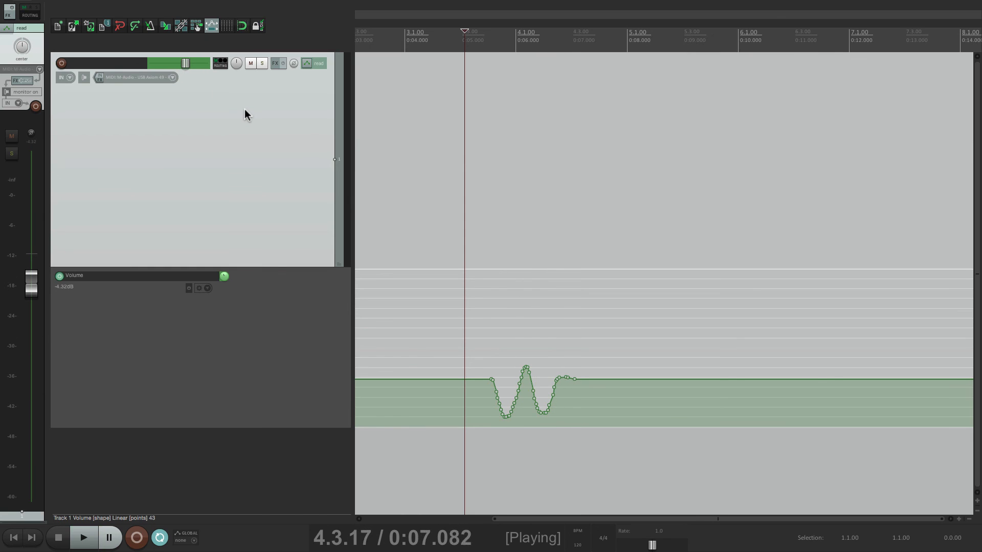
pyautogui.press('space')
# Step: Set track 1's automation mode to Latch and make its Volume envelope visible and armed
pyautogui.press('super+comma')
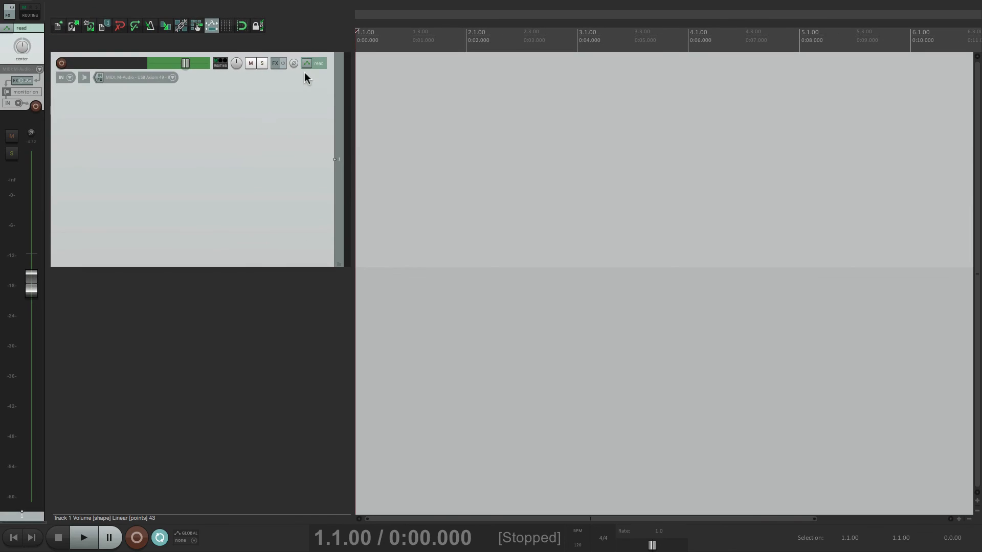
pyautogui.click(92, 69)
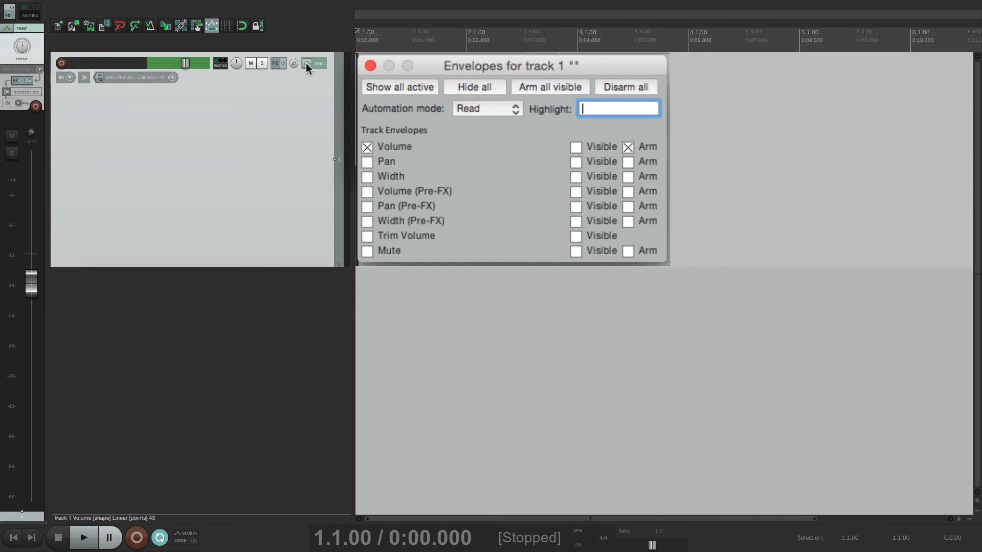
pyautogui.click(489, 108)
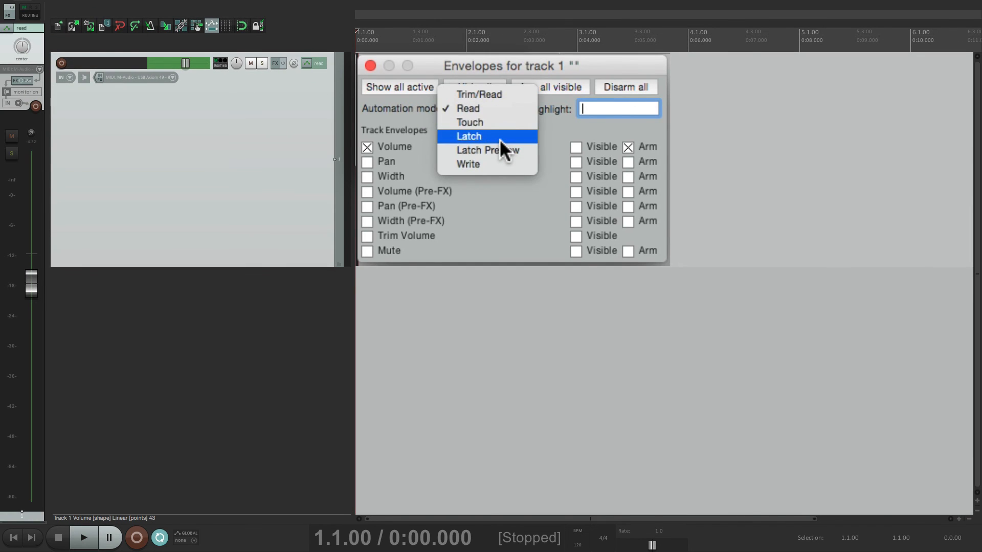
pyautogui.click(500, 141)
pyautogui.click(628, 147)
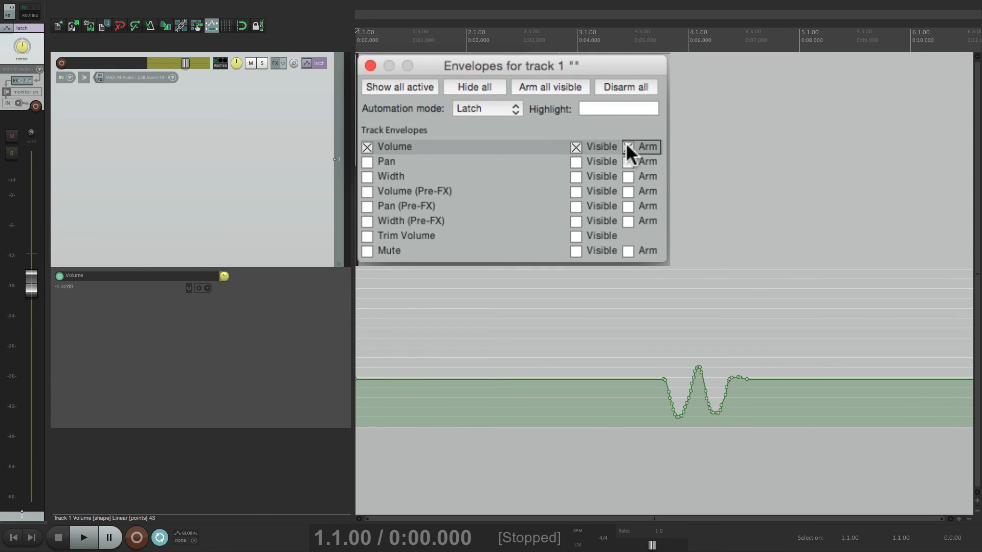
# Step: Record a volume automation pass on track 1 from about 1 to 3 seconds
pyautogui.click(409, 311)
pyautogui.press('space')
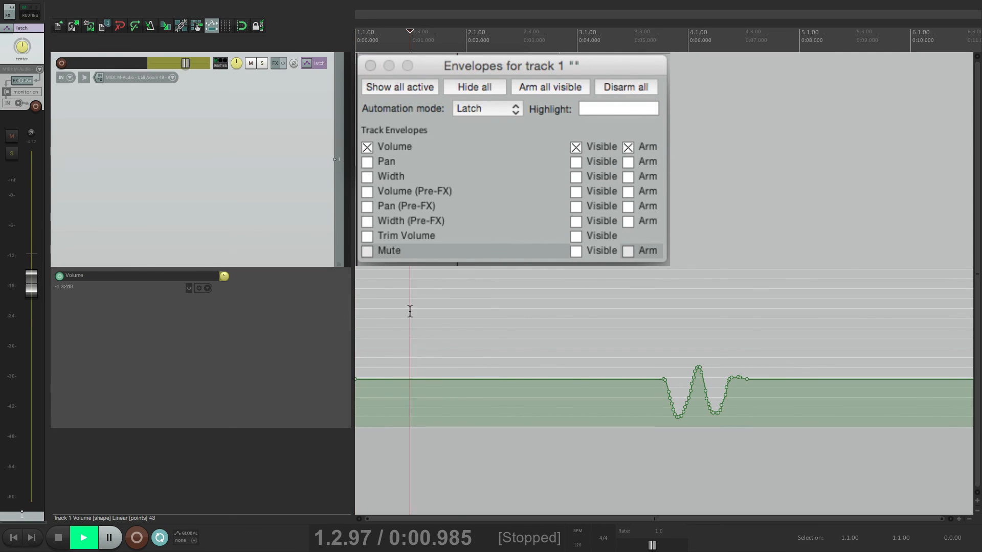
pyautogui.press('space')
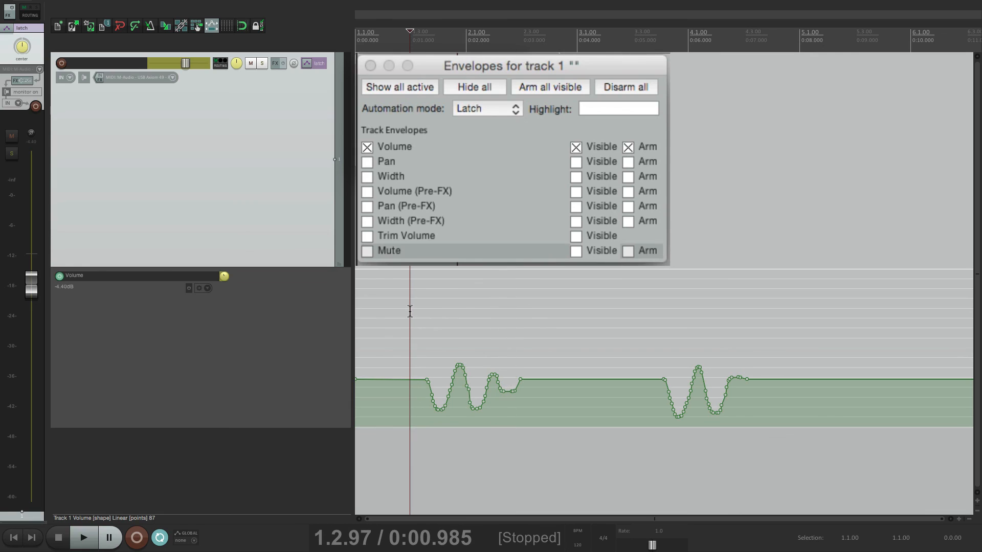
# Step: Hide track 1's Volume envelope, try to arm it while hidden, and make it visible and armed again
pyautogui.click(581, 234)
pyautogui.click(575, 147)
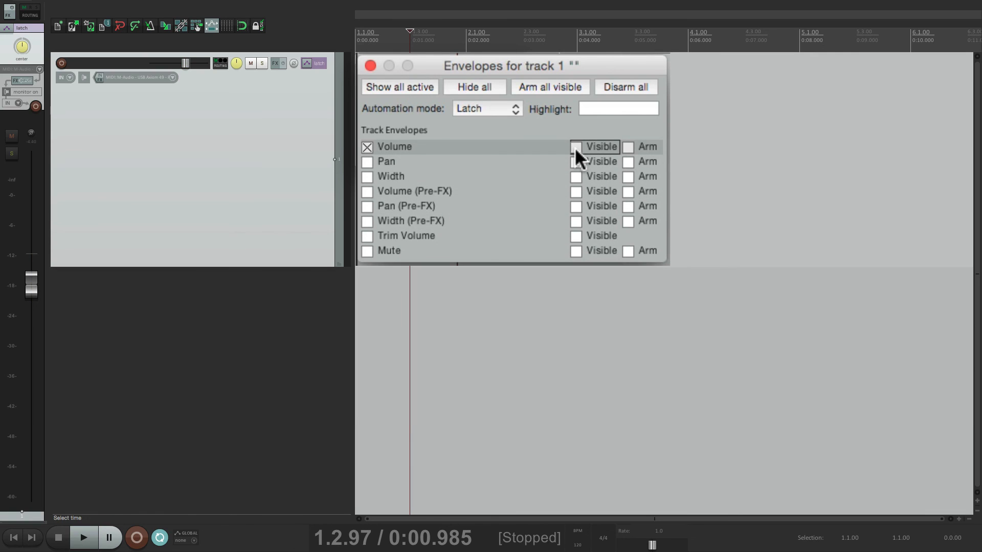
pyautogui.click(646, 147)
pyautogui.click(630, 147)
pyautogui.click(588, 148)
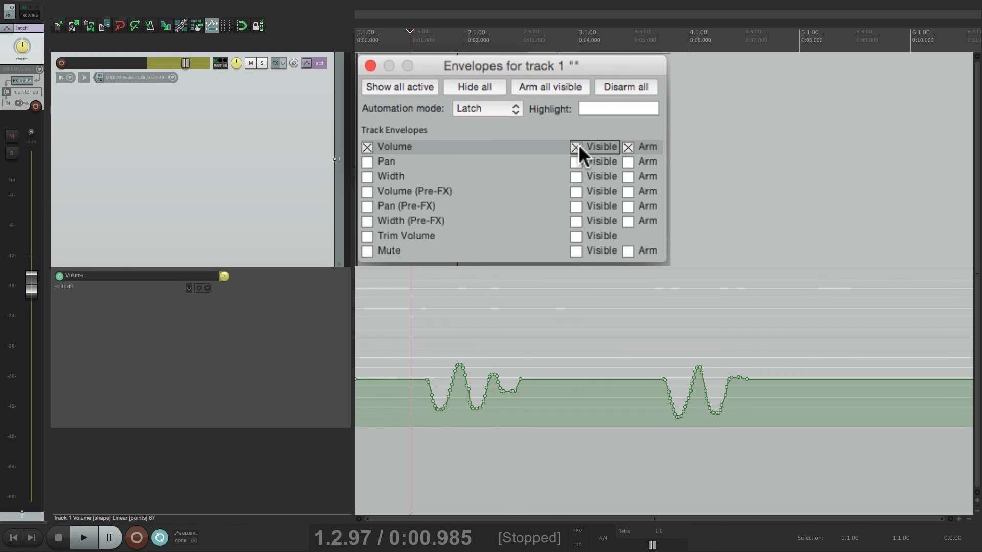
# Step: Hide track 1's Volume envelope, try arming it again, and play from about 1 second to test volume changes
pyautogui.click(575, 147)
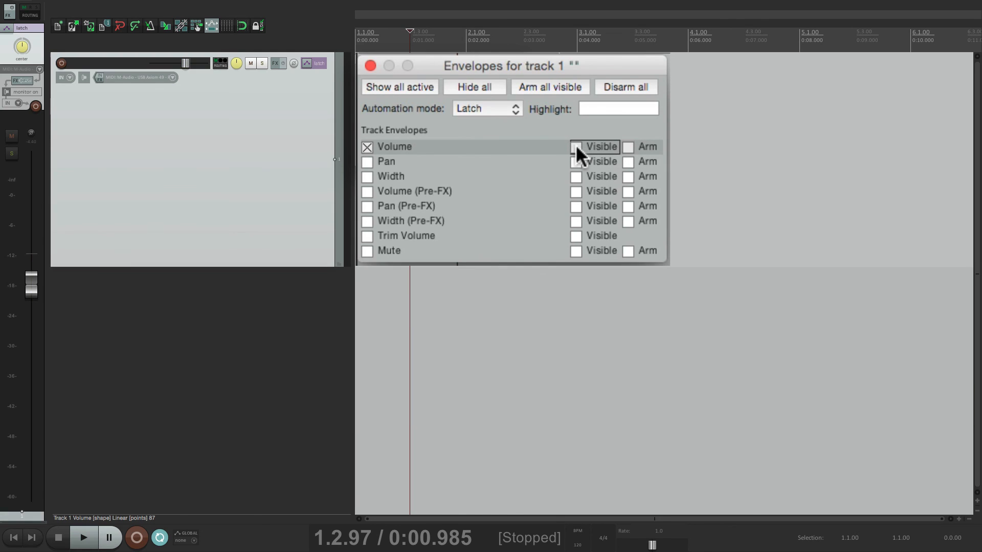
pyautogui.click(635, 148)
pyautogui.press('space')
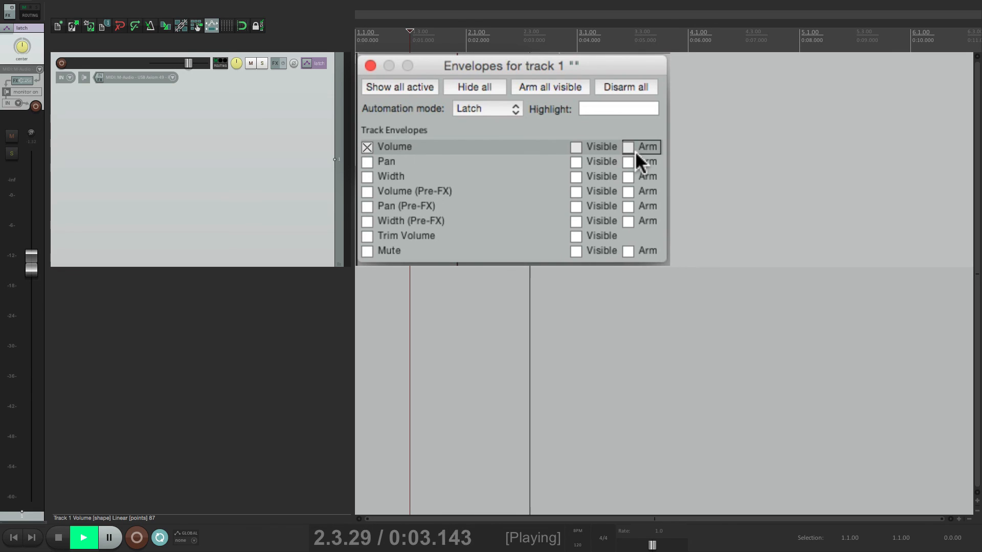
pyautogui.press('space')
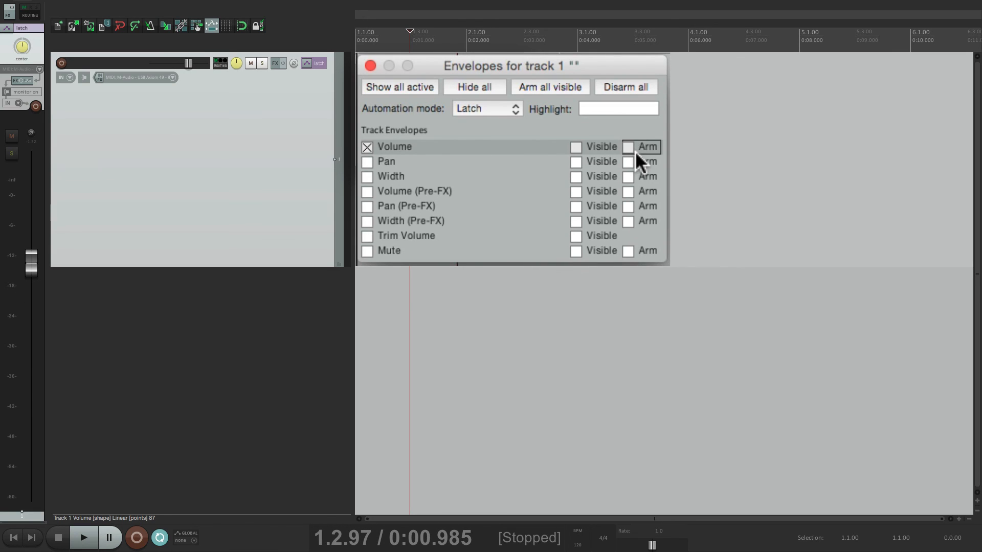
# Step: Enable "Allow writing automation to hidden envelopes" in the automation preferences
pyautogui.press('super+comma')
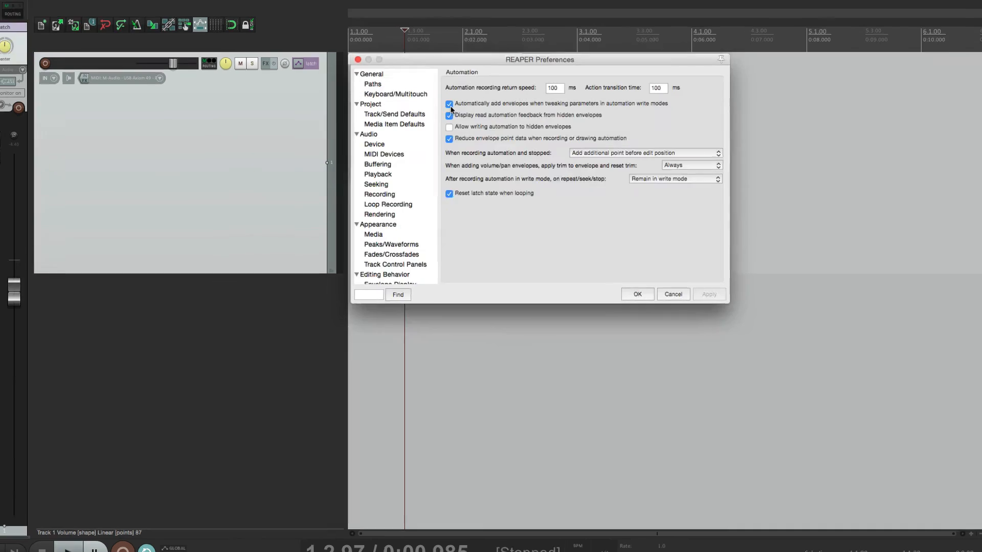
pyautogui.click(355, 181)
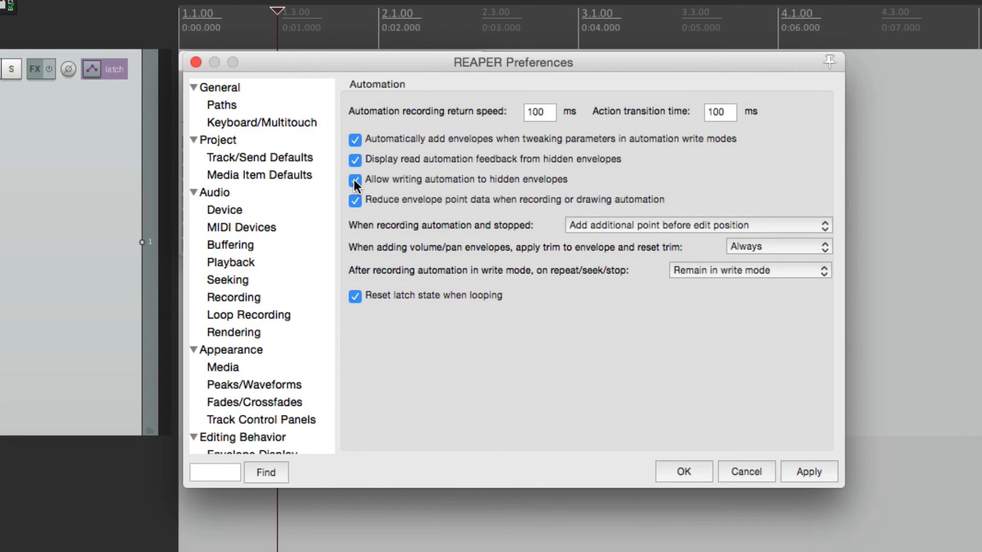
pyautogui.press('Return')
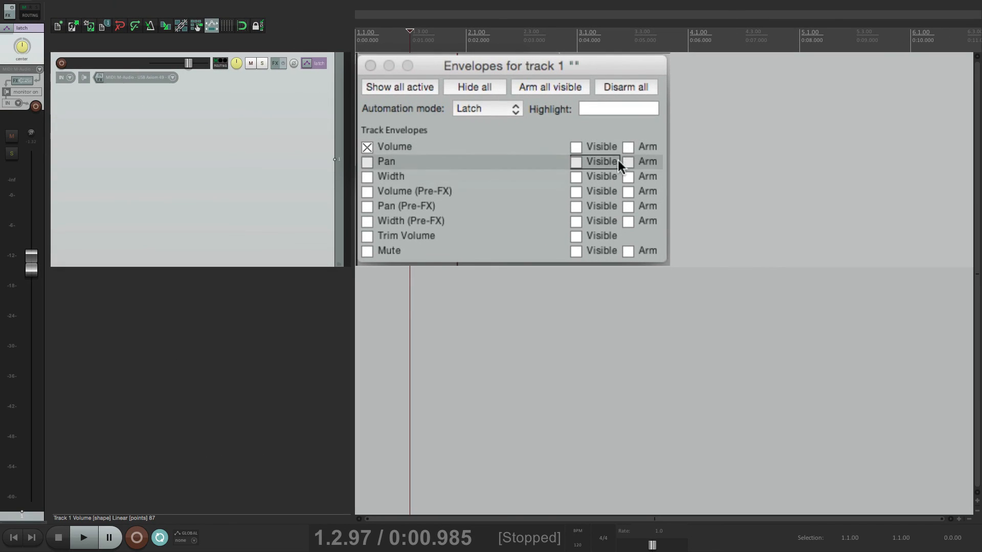
# Step: Arm track 1's Volume envelope while keeping it hidden, and record a volume automation pass from about 0.8 seconds
pyautogui.click(628, 148)
pyautogui.click(576, 147)
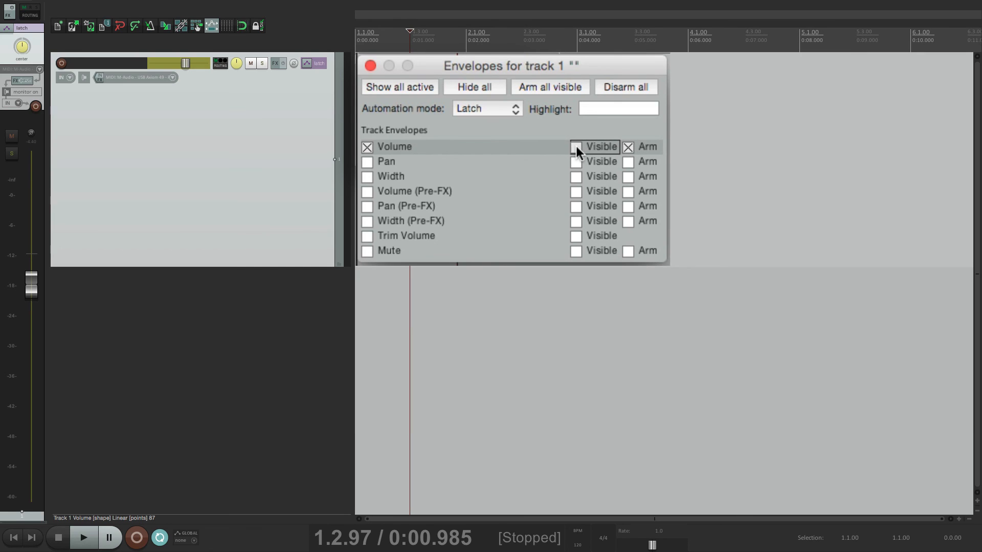
pyautogui.click(401, 267)
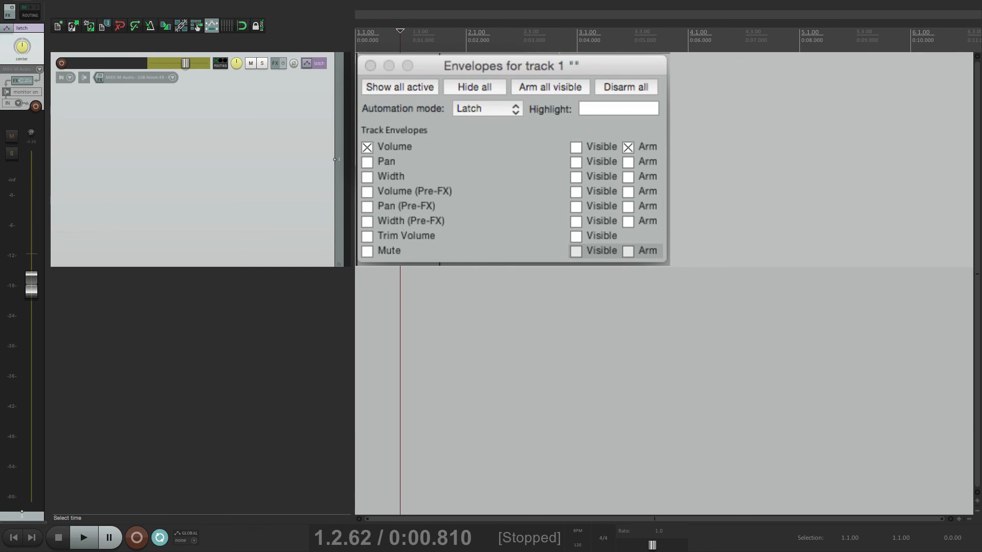
pyautogui.press('space')
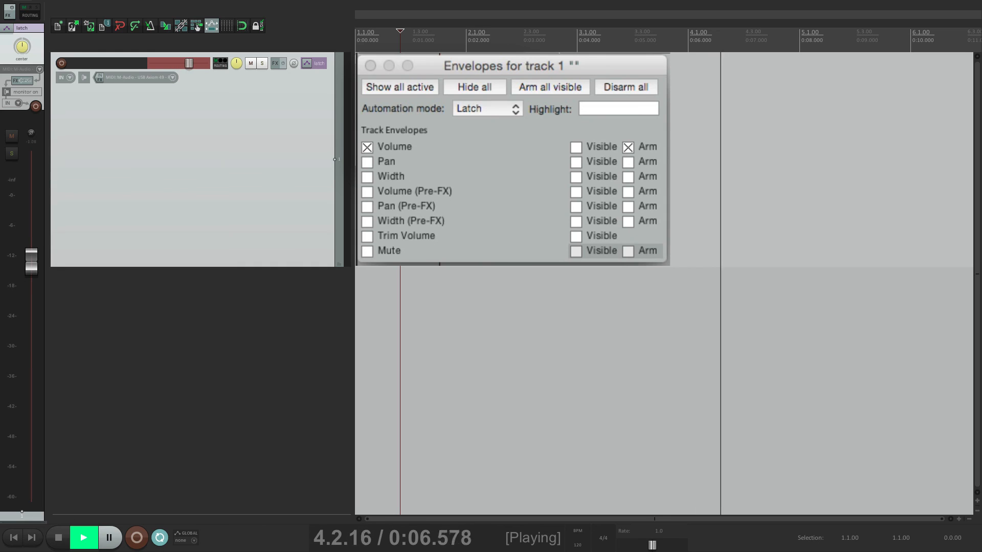
pyautogui.press('space')
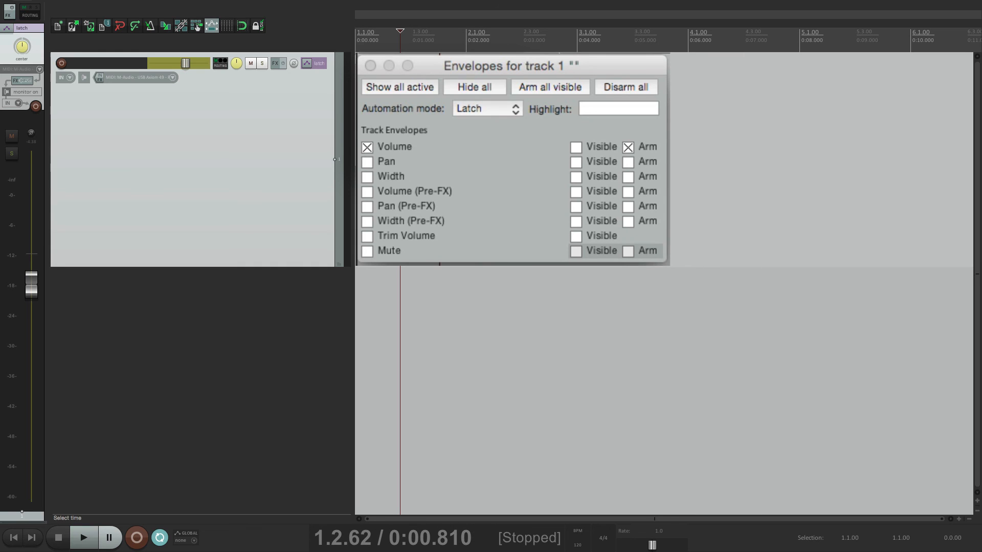
# Step: Show track 1's Volume envelope and disable "Allow writing automation to hidden envelopes" in the automation preferences
pyautogui.click(576, 147)
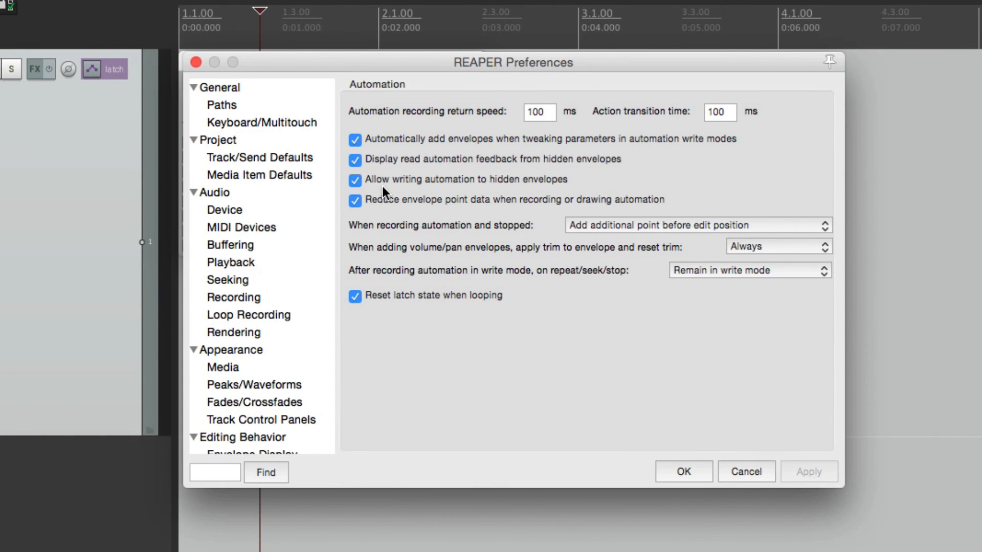
pyautogui.click(358, 182)
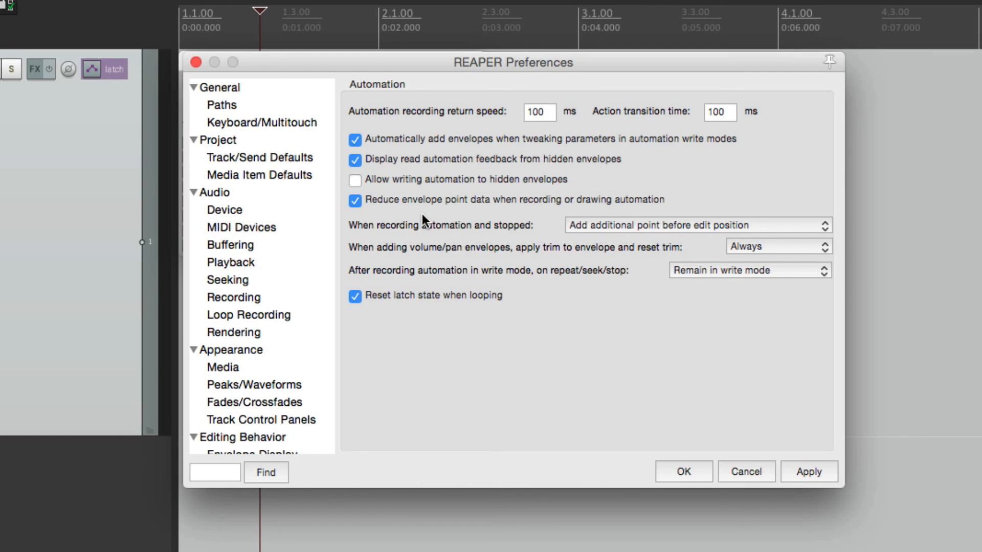
pyautogui.moveTo(418, 207)
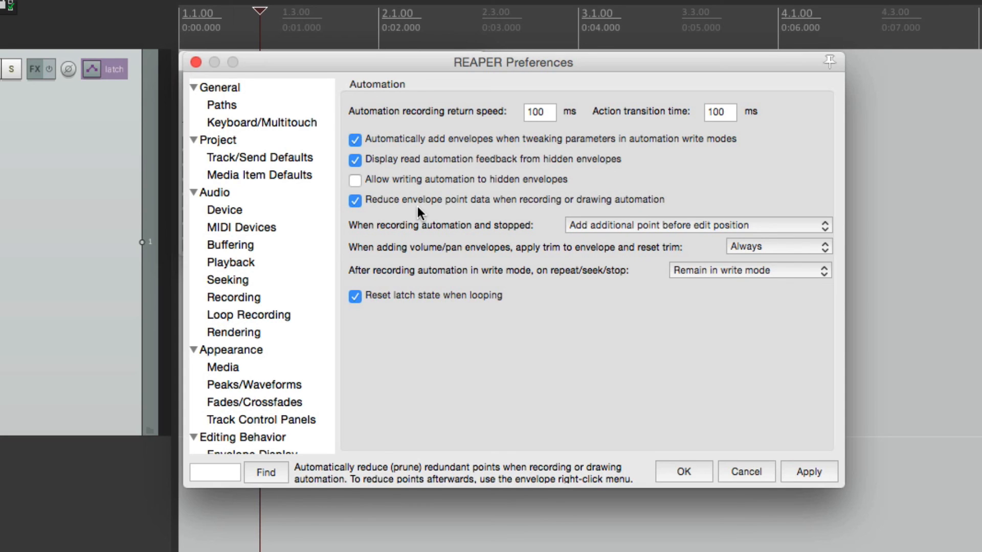
pyautogui.press('Return')
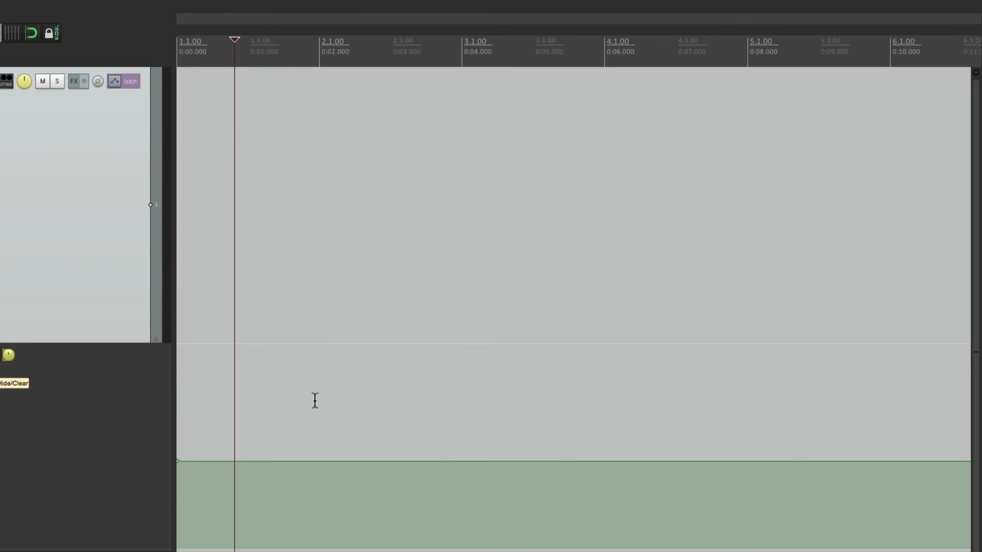
# Step: Draw a freehand wave-shaped volume curve on track 1's Volume envelope from about 0.9 to 7.5 seconds
pyautogui.moveTo(239, 457)
pyautogui.mouseDown()
pyautogui.moveTo(275, 421)
pyautogui.moveTo(422, 426)
pyautogui.moveTo(561, 497)
pyautogui.moveTo(715, 445)
pyautogui.mouseUp()
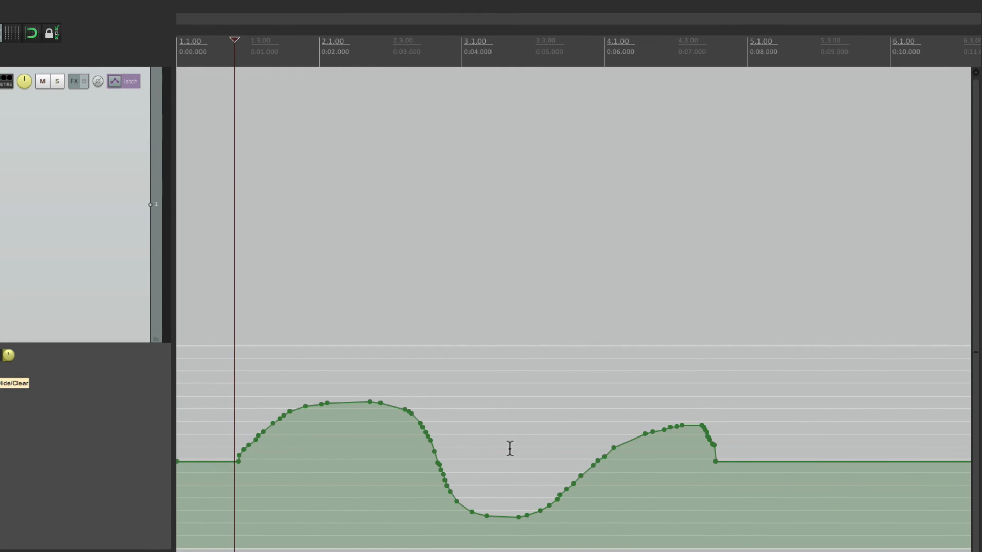
# Step: Reduce track 1's Volume envelope to 24 points, applied to all points
pyautogui.rightClick(404, 410)
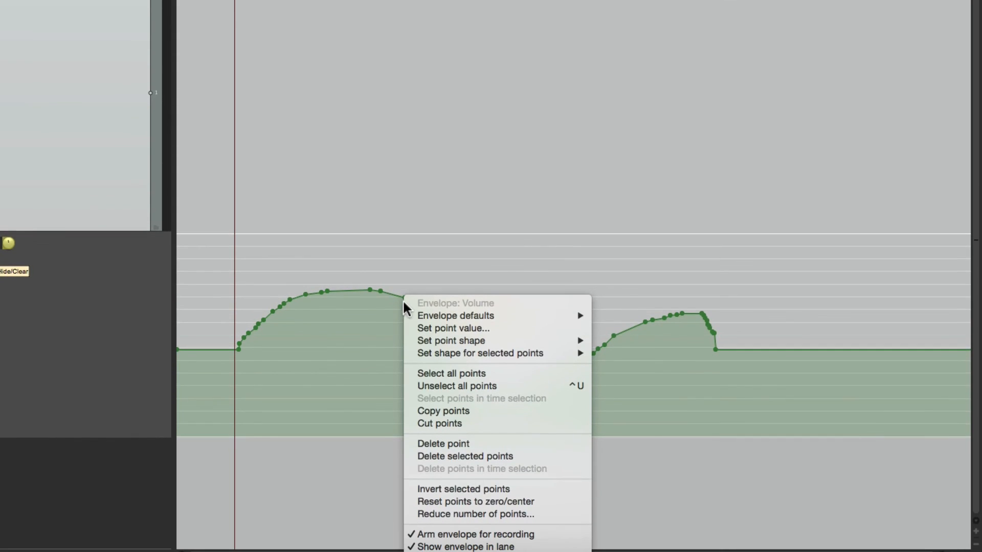
pyautogui.click(411, 514)
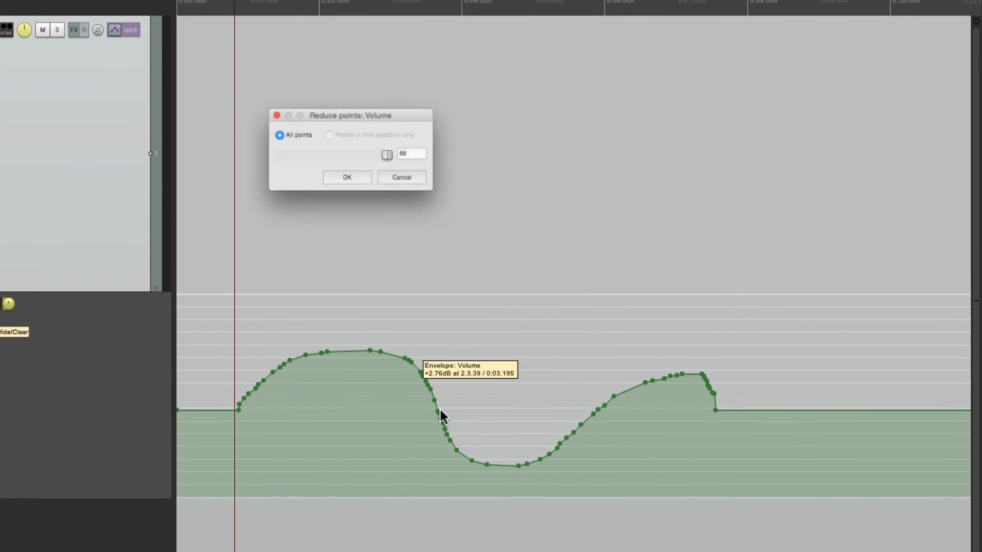
pyautogui.moveTo(387, 154); pyautogui.dragTo(331, 157)
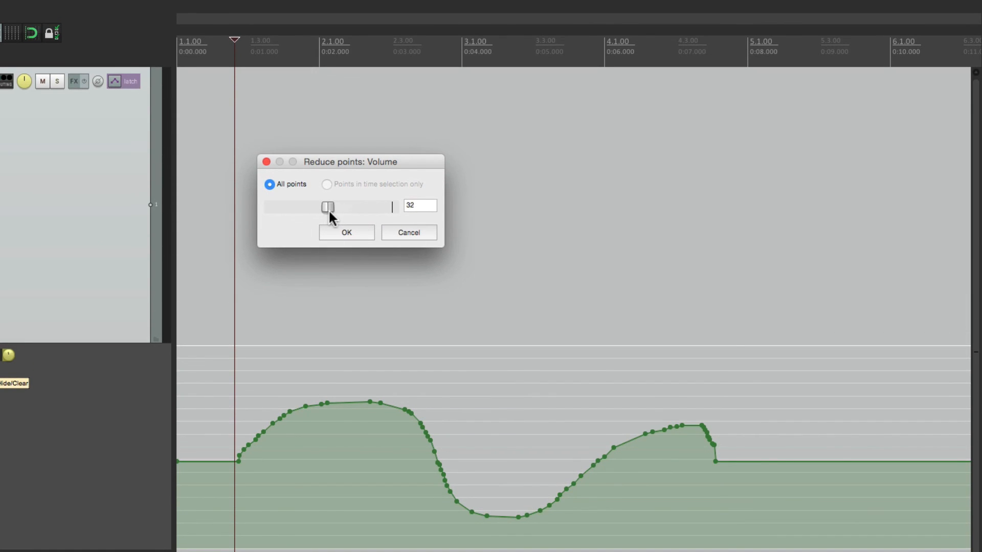
pyautogui.moveTo(330, 217); pyautogui.dragTo(305, 215)
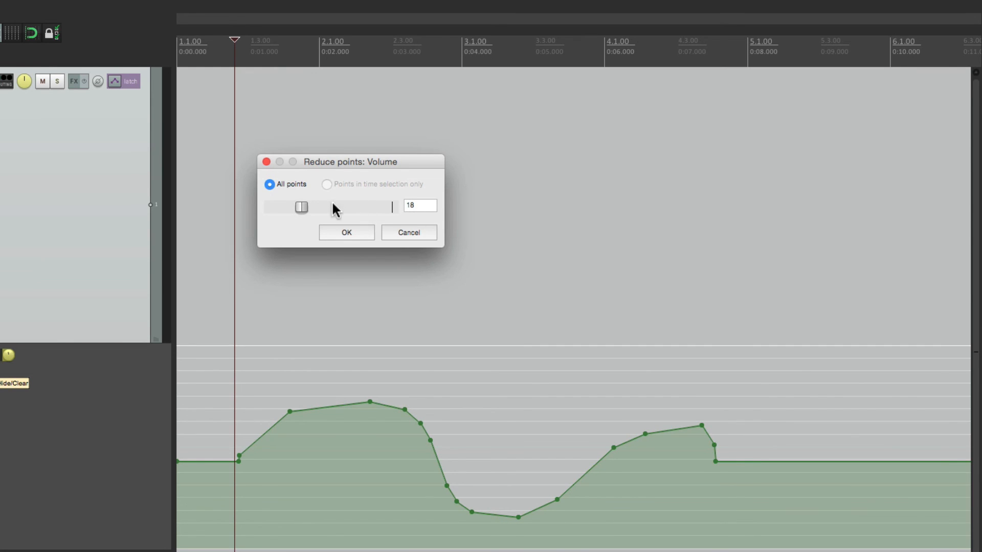
pyautogui.moveTo(389, 208); pyautogui.dragTo(415, 207)
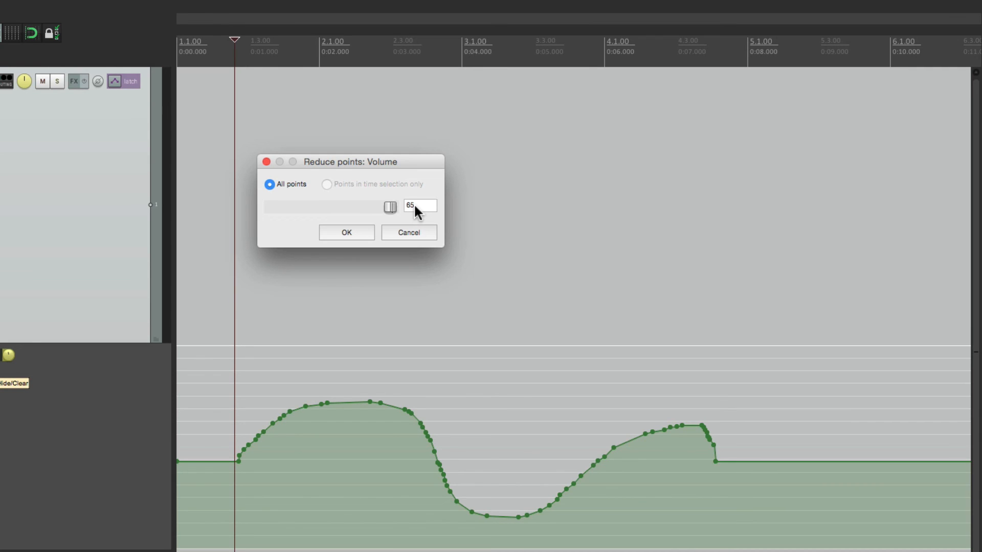
pyautogui.moveTo(386, 205); pyautogui.dragTo(313, 207)
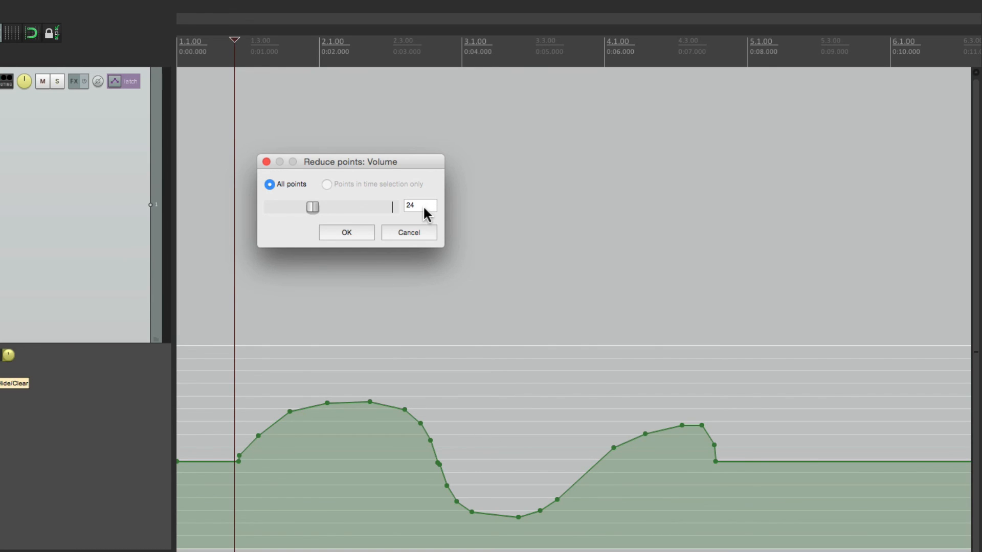
pyautogui.click(346, 230)
# Step: Disable "Reduce envelope point data when recording or drawing automation" in the automation preferences
pyautogui.press('super+comma')
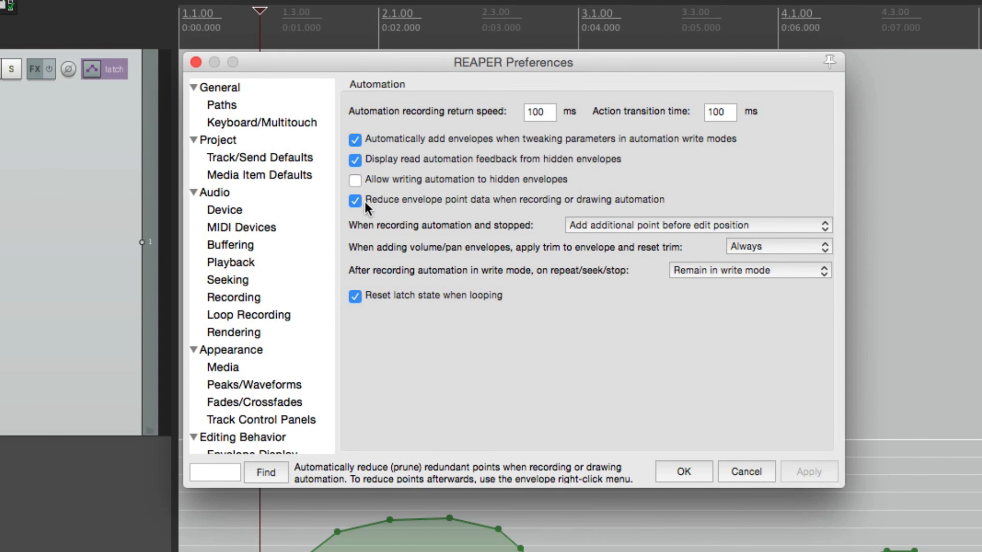
pyautogui.click(355, 201)
pyautogui.click(683, 472)
# Step: Draw a freehand wavy curve across track 1's Volume envelope and re-enable "Reduce envelope point data when recording or drawing automation"
pyautogui.moveTo(244, 439)
pyautogui.mouseDown()
pyautogui.moveTo(309, 411)
pyautogui.moveTo(483, 464)
pyautogui.moveTo(657, 406)
pyautogui.moveTo(737, 472)
pyautogui.mouseUp()
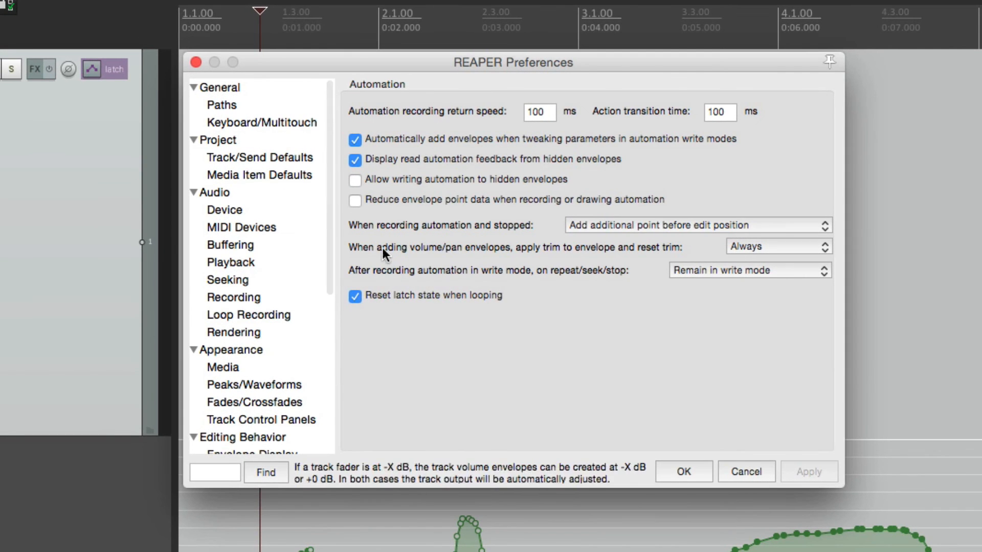
pyautogui.click(355, 201)
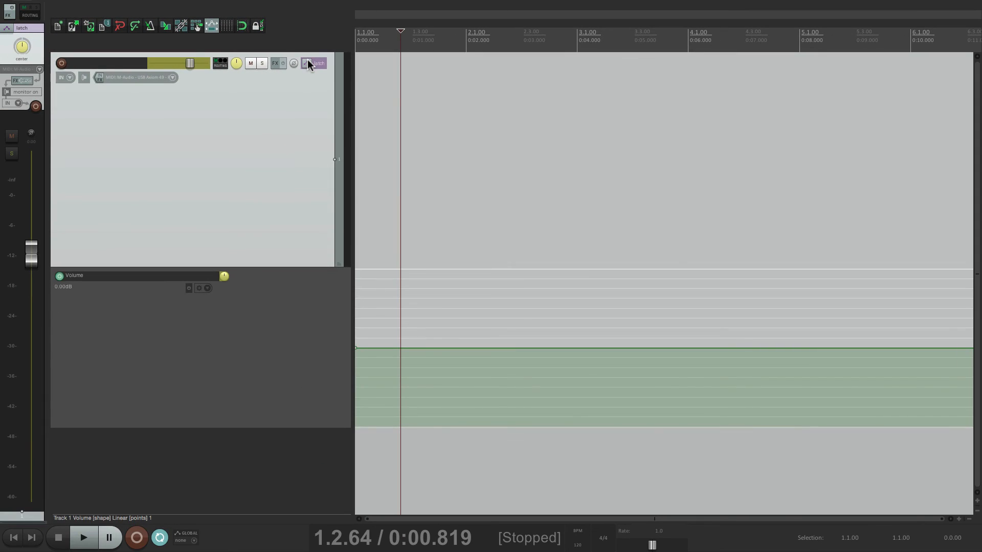
# Step: Set track 1's automation mode to Write and record a volume pass from about 0.8 to 4 seconds, lowering the fader to about -5 dB
pyautogui.click(315, 63)
pyautogui.click(461, 106)
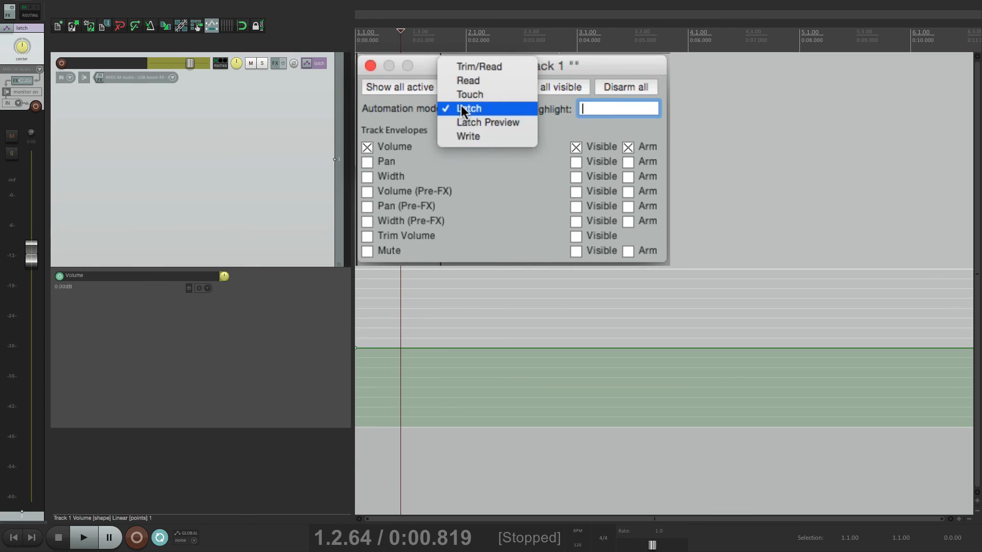
pyautogui.click(464, 137)
pyautogui.click(369, 65)
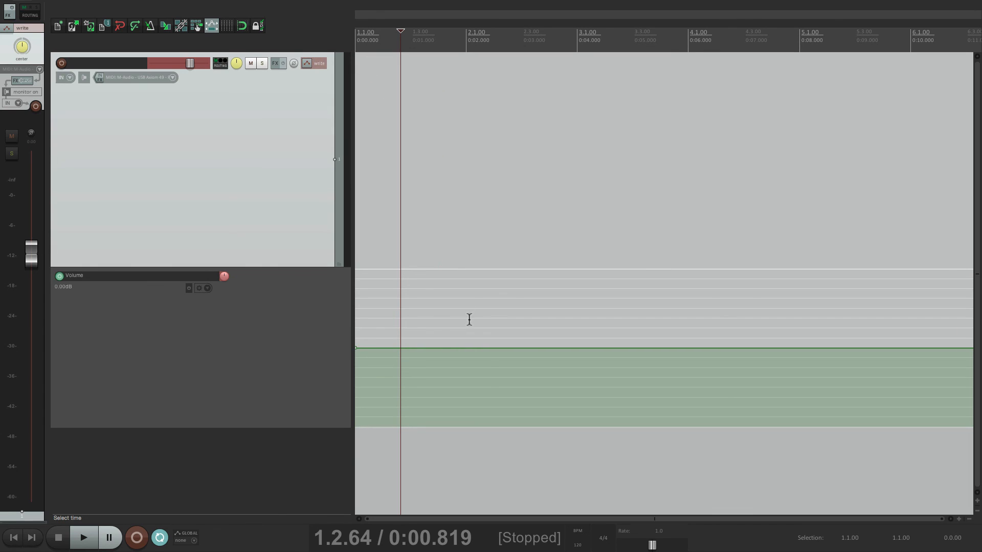
pyautogui.press('space')
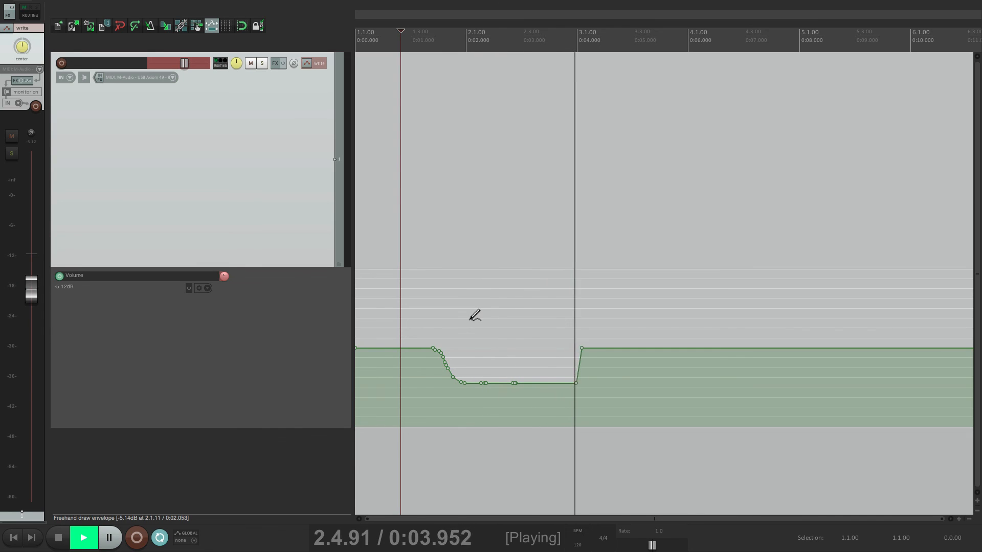
pyautogui.hotkey('ctrl', 'space')
# Step: With playback paused, write alternating low and high volume levels of about -5 and 0 dB at about 6.6, 7.3, 8.6 and 9.8 seconds
pyautogui.click(725, 331)
pyautogui.hscroll(4, 723, 331)
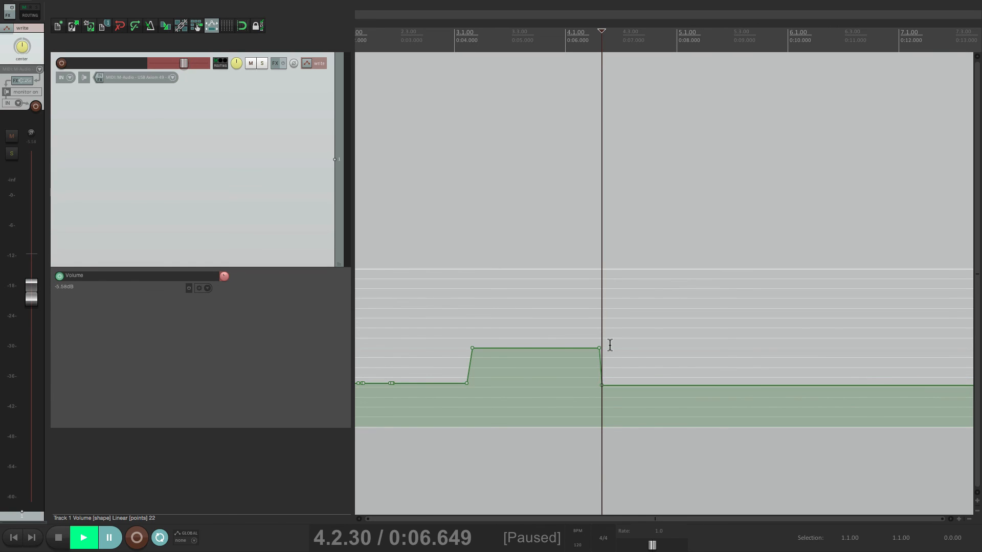
pyautogui.click(639, 351)
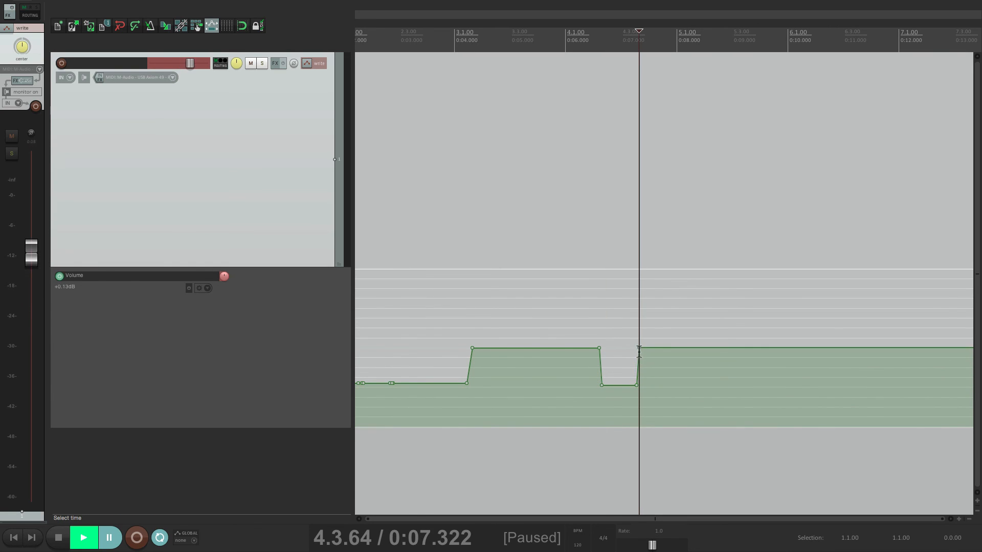
pyautogui.click(711, 326)
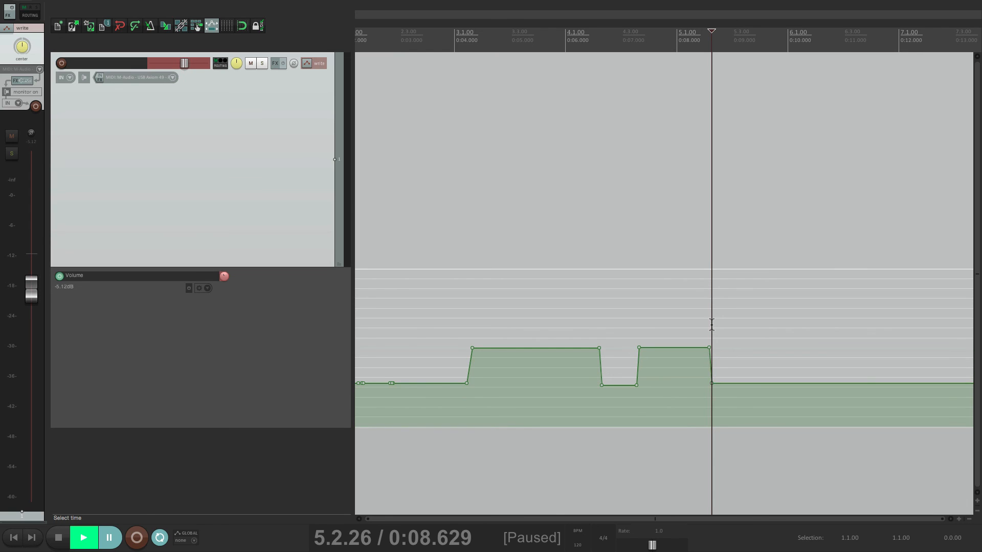
pyautogui.scroll(3, 721, 355)
pyautogui.scroll(2, 723, 357)
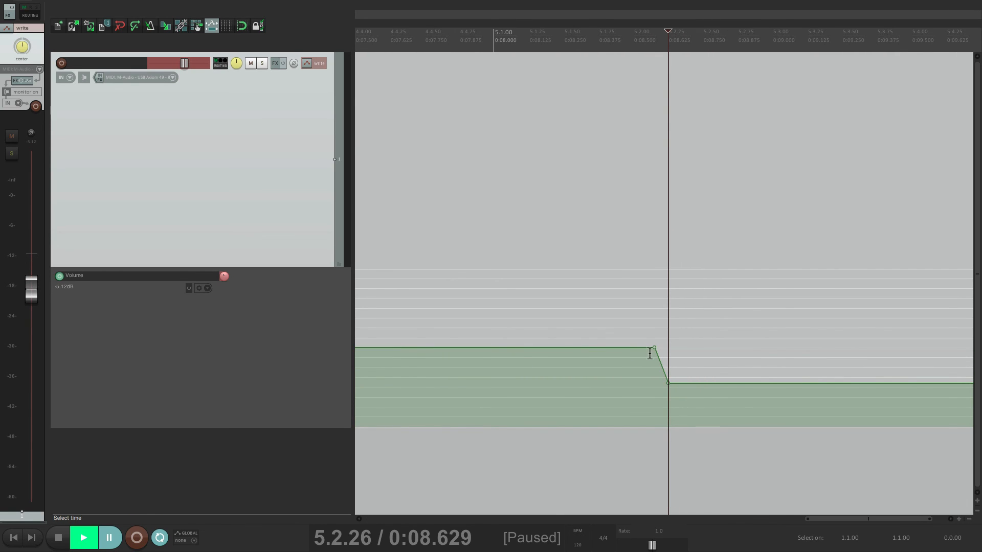
pyautogui.scroll(-3, 650, 353)
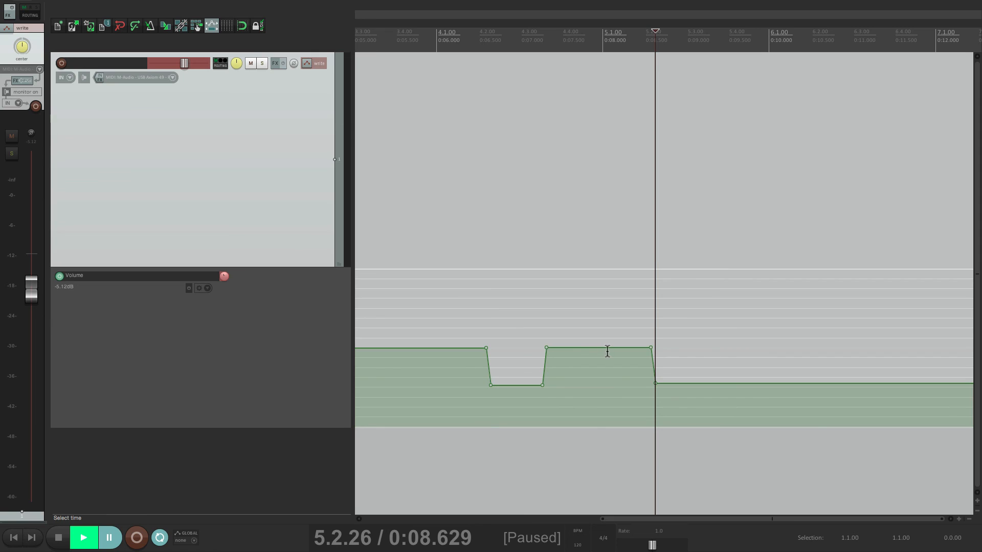
pyautogui.hscroll(2, 607, 351)
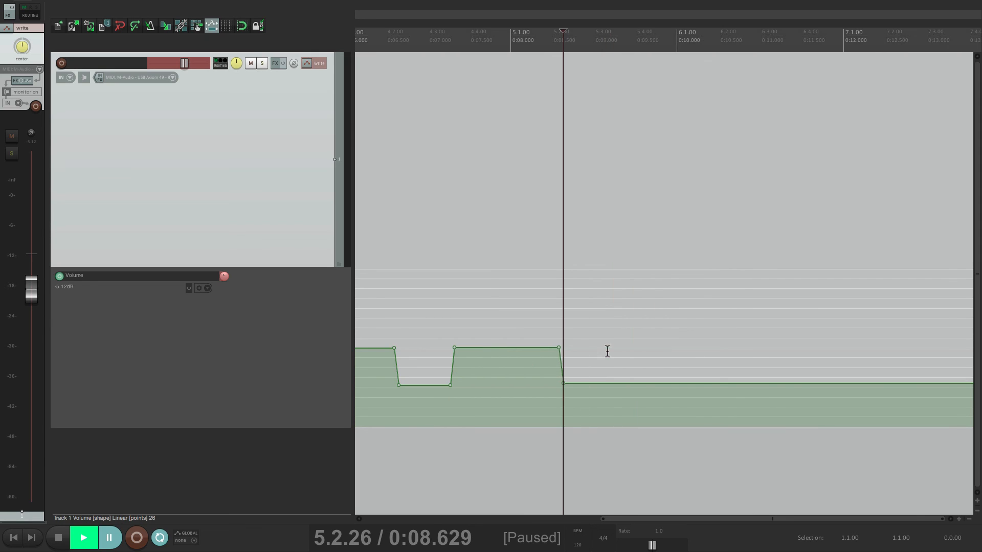
pyautogui.click(664, 357)
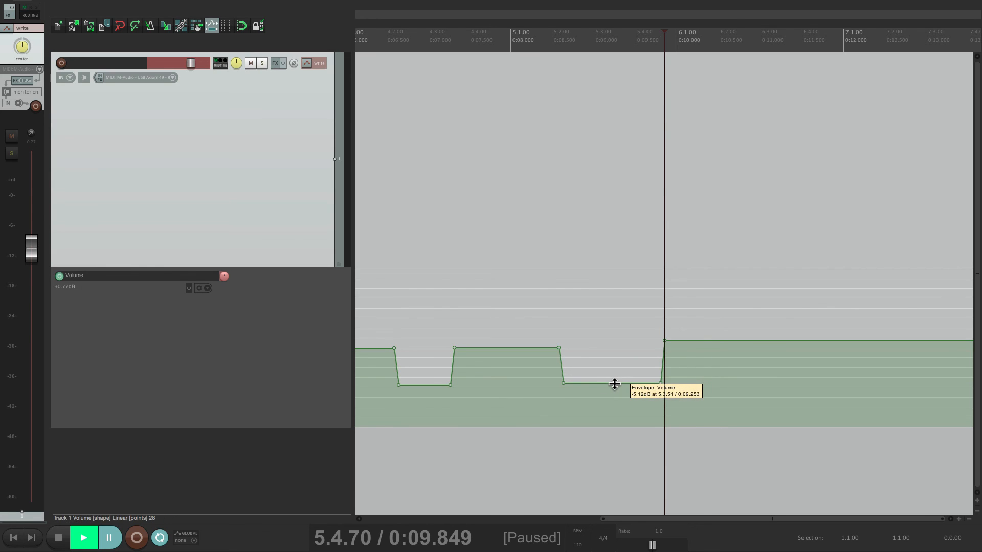
# Step: Set "When recording automation and stopped" to "Do not add additional points" in the automation preferences
pyautogui.press('super+comma')
pyautogui.click(641, 147)
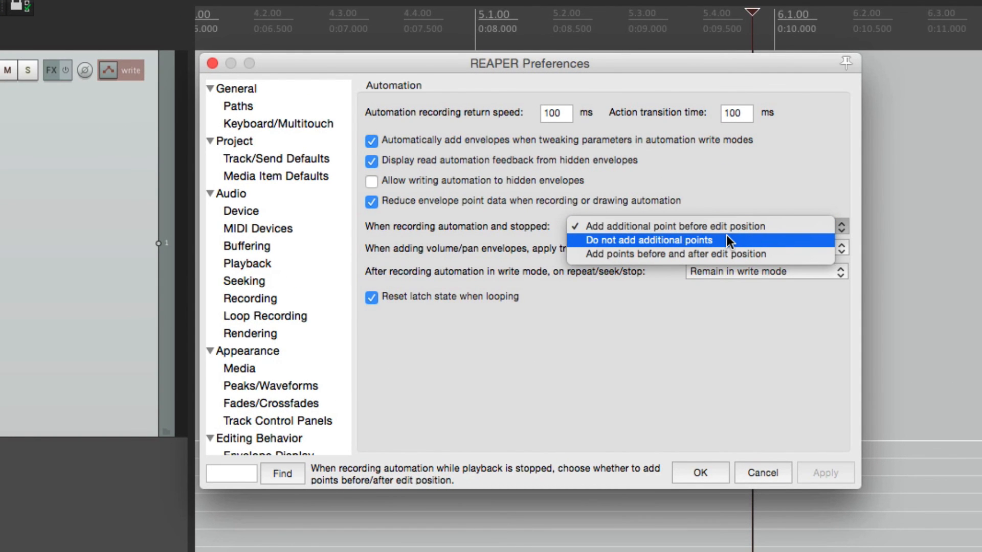
pyautogui.click(727, 239)
pyautogui.click(699, 470)
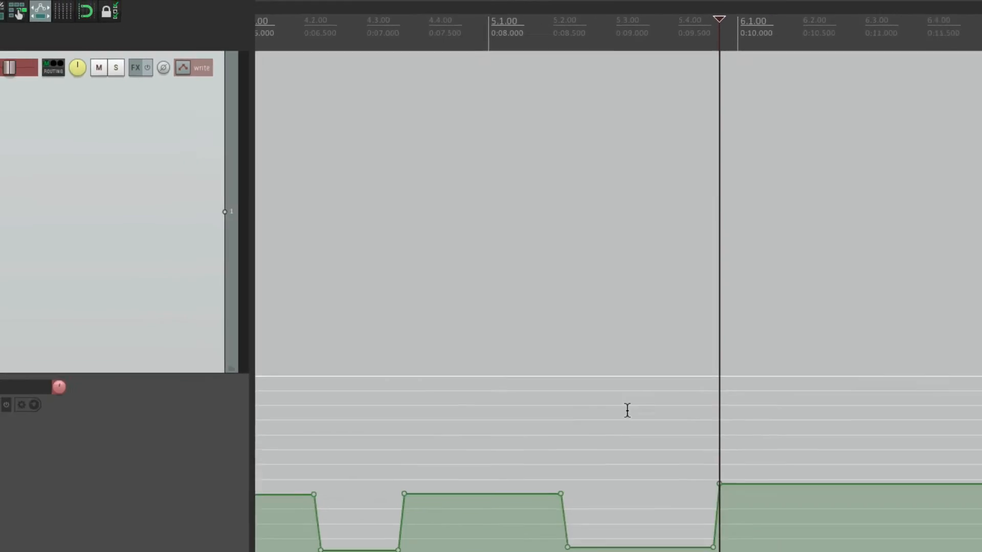
# Step: With playback paused, write volume levels of about -6.8 dB at 11.2 seconds and about 0 dB at 12.6 seconds, and place the cursor near 13.9 seconds
pyautogui.hscroll(5, 539, 433)
pyautogui.click(501, 452)
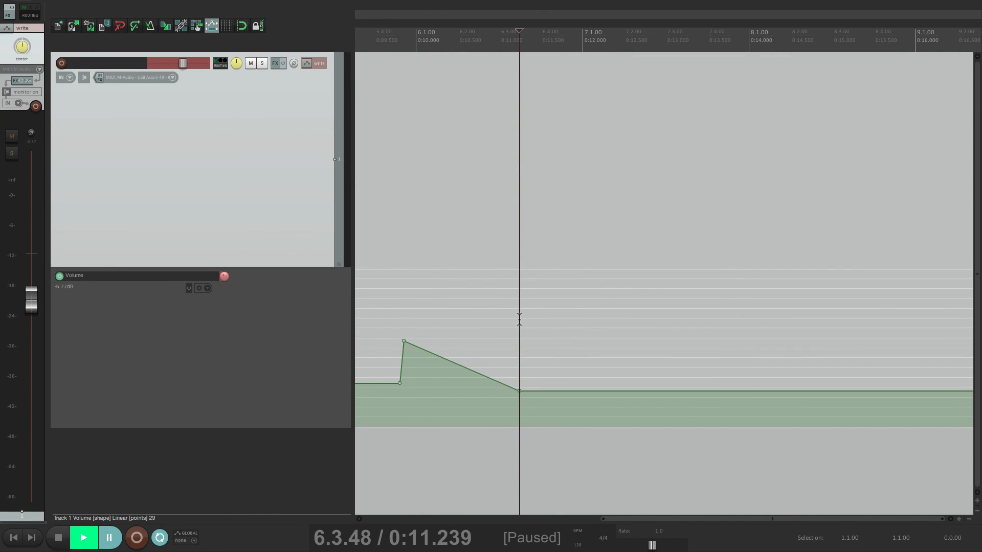
pyautogui.moveTo(404, 342)
pyautogui.click(634, 351)
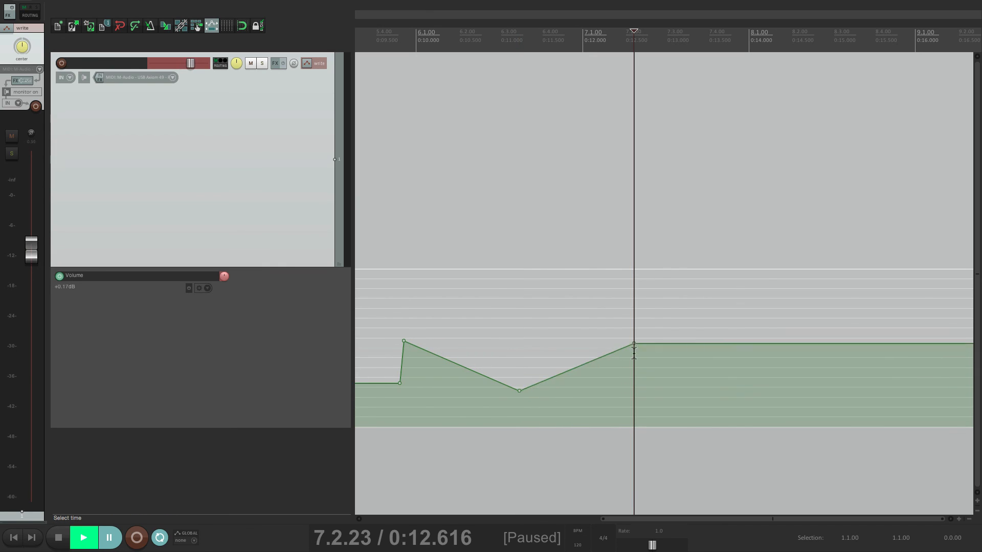
pyautogui.hscroll(2, 662, 350)
pyautogui.click(676, 351)
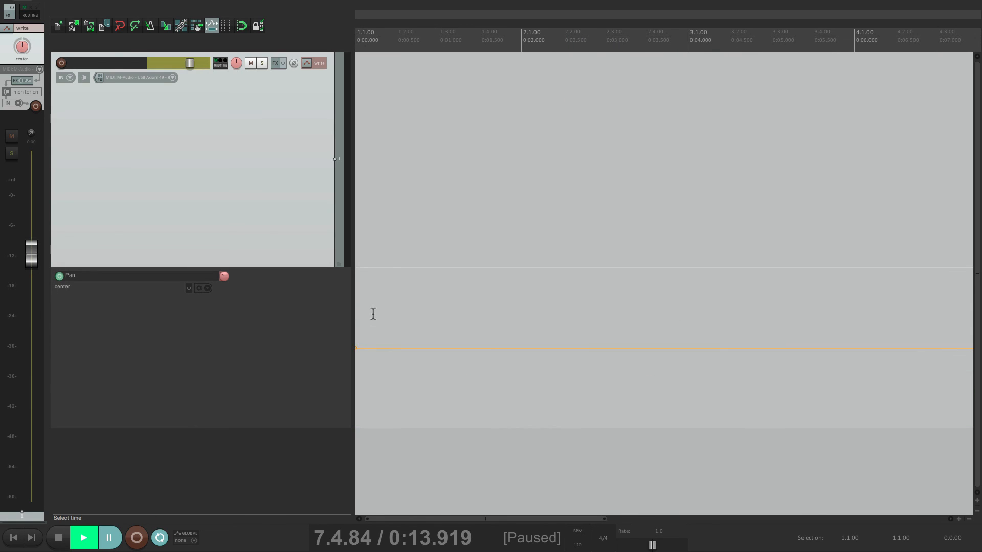
# Step: Write paused Pan automation on track 1: 100% left at about 0.2 seconds, 100% right at 4 seconds and 100% left at 6.3 seconds
pyautogui.click(374, 314)
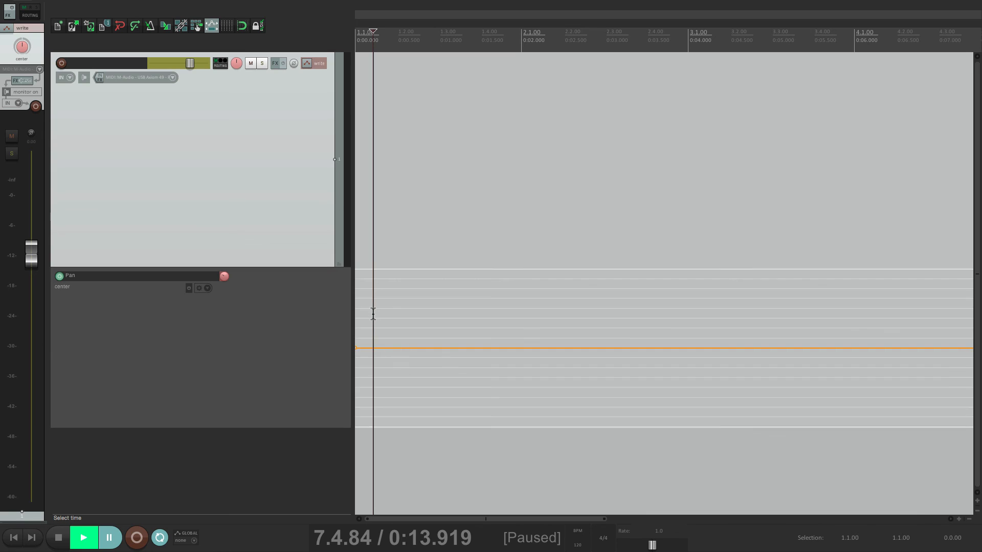
pyautogui.moveTo(237, 62); pyautogui.dragTo(236, 110)
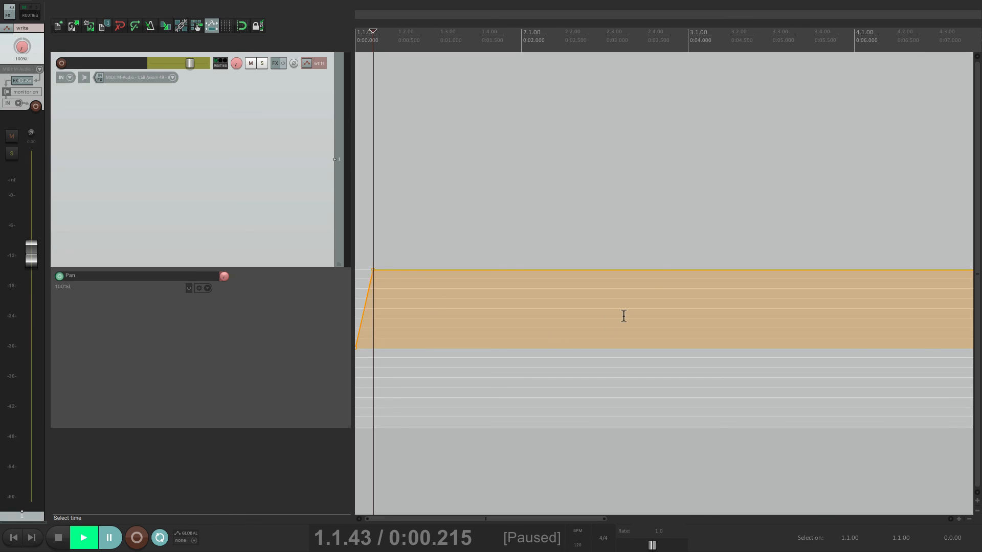
pyautogui.click(686, 315)
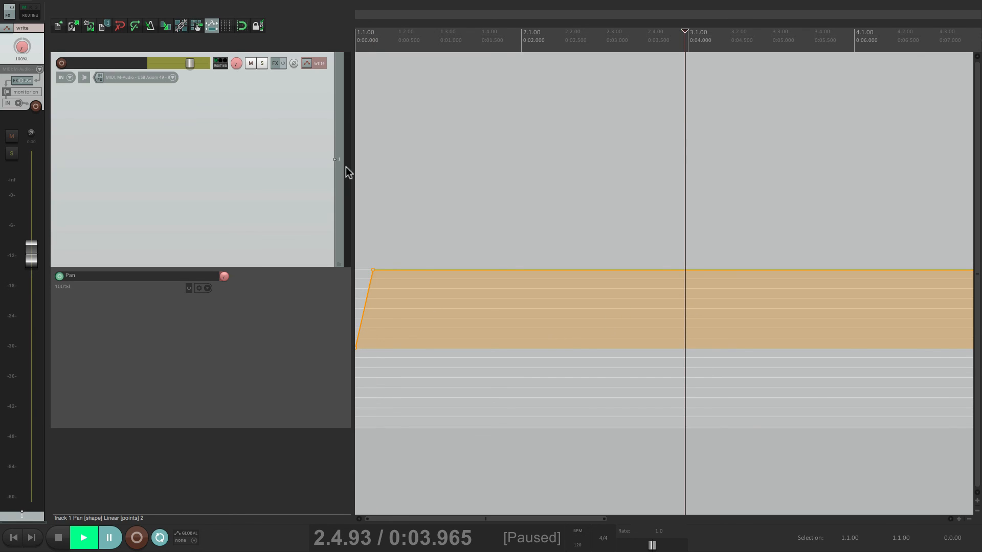
pyautogui.moveTo(236, 63); pyautogui.dragTo(236, 16)
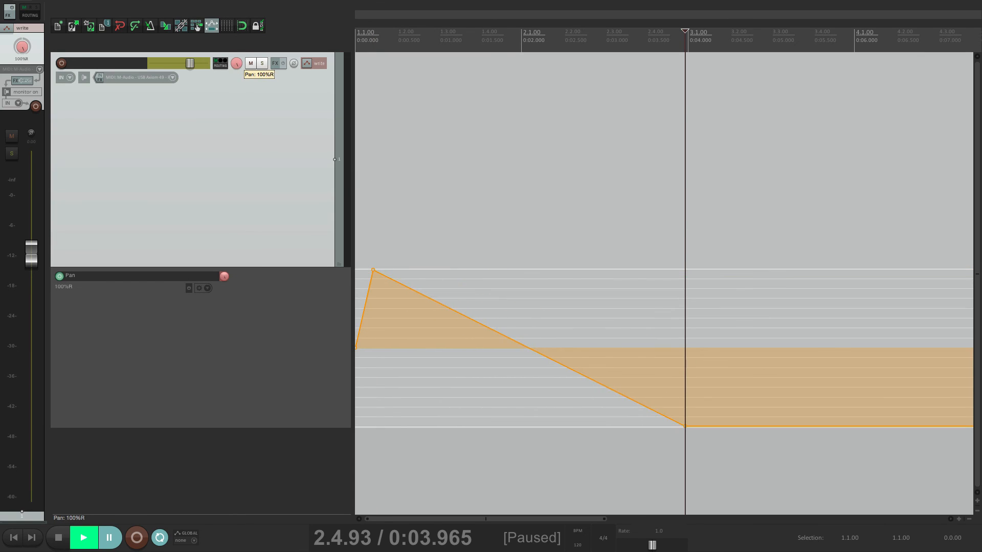
pyautogui.hscroll(5, 550, 366)
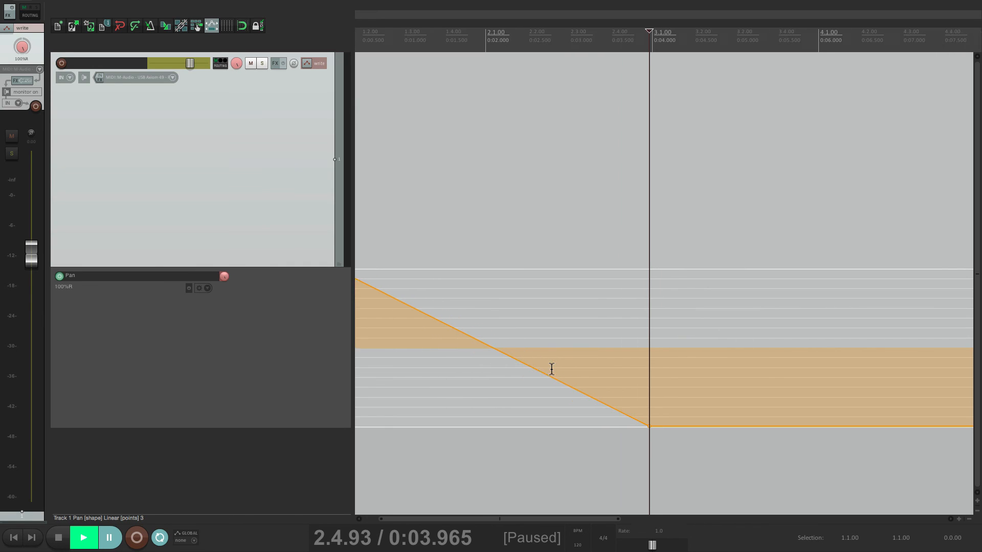
pyautogui.click(684, 347)
pyautogui.moveTo(236, 63); pyautogui.dragTo(237, 102)
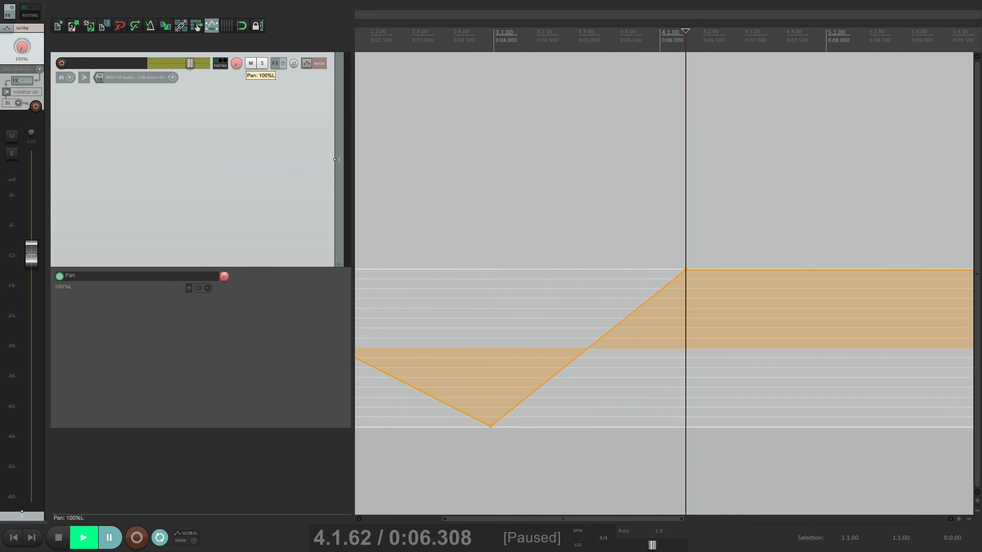
# Step: Extend the Pan automation with 100% right at about 10.1 seconds, 100% left at 13.5 seconds and 100% right at 16.1 seconds
pyautogui.scroll(-5, 516, 351)
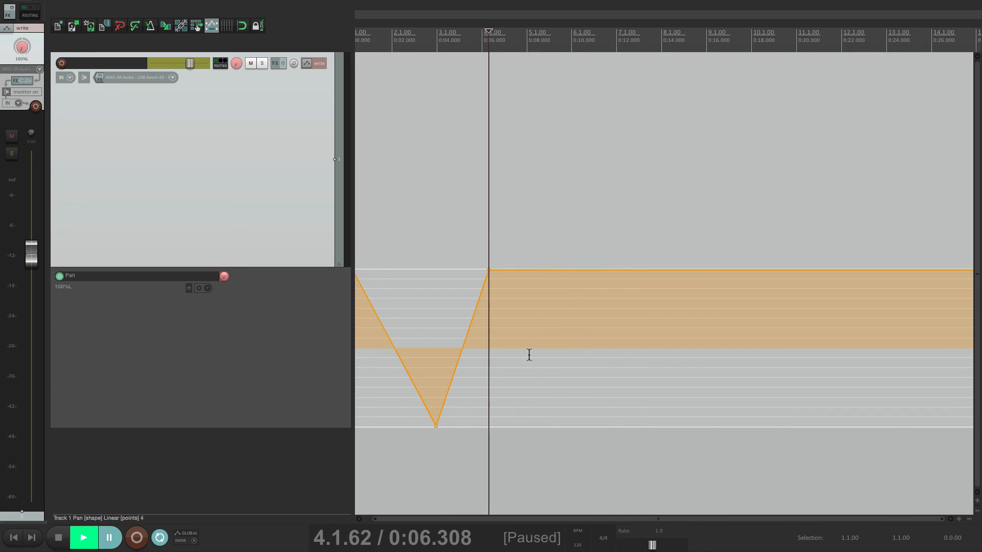
pyautogui.click(575, 341)
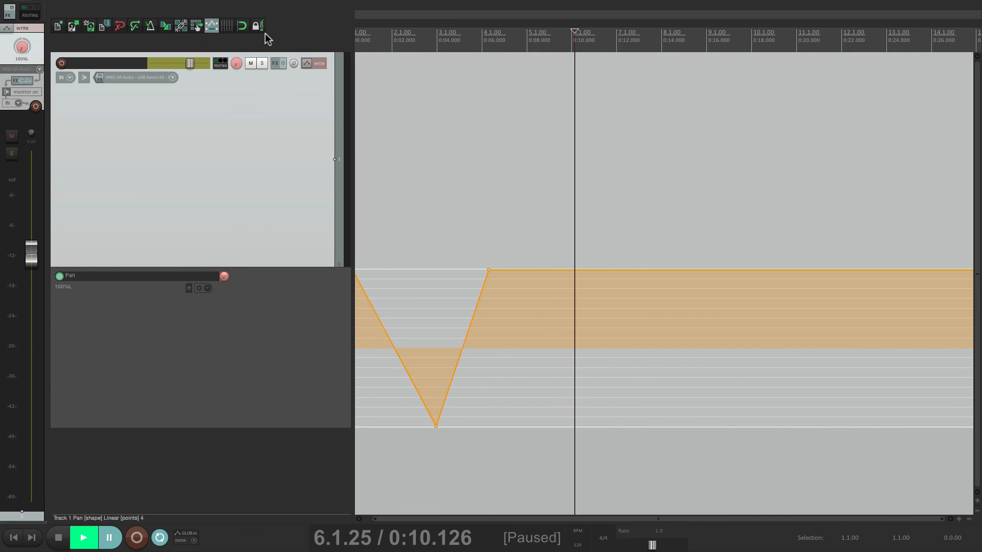
pyautogui.moveTo(237, 62); pyautogui.dragTo(237, 23)
pyautogui.click(651, 338)
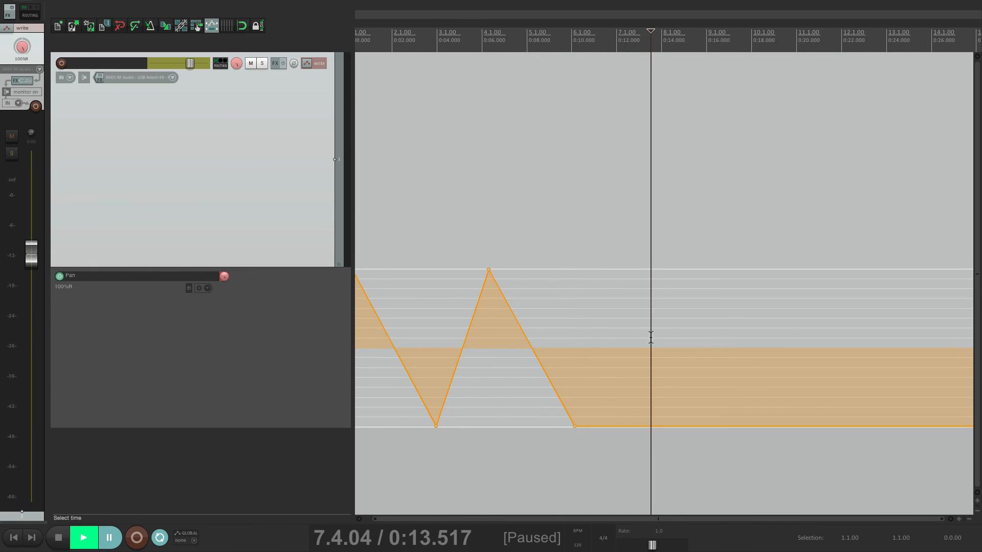
pyautogui.moveTo(239, 62); pyautogui.dragTo(239, 103)
pyautogui.click(708, 299)
pyautogui.moveTo(236, 62); pyautogui.dragTo(236, 22)
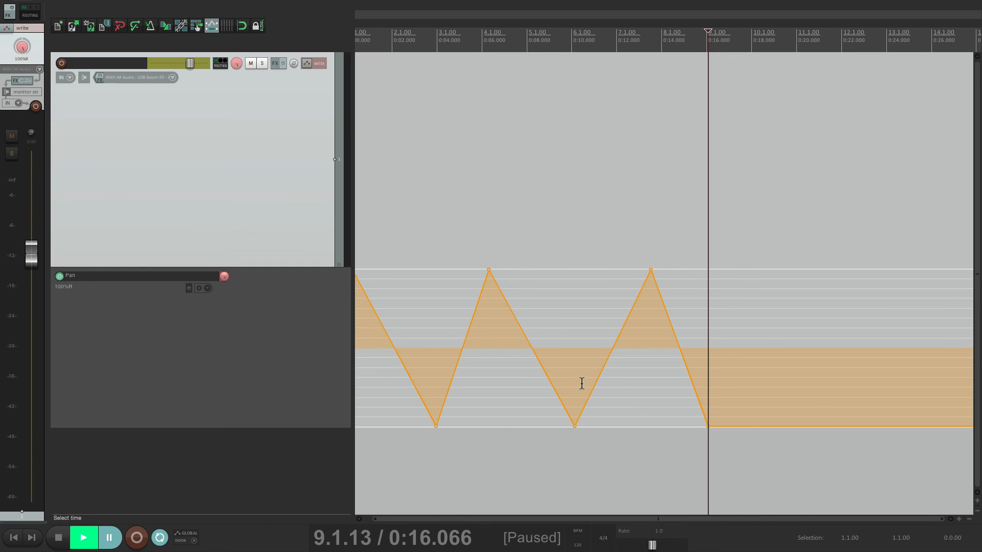
# Step: Set "When recording automation and stopped" to "Add additional point before edit position" and clear the Pan envelope's points
pyautogui.press('super+comma')
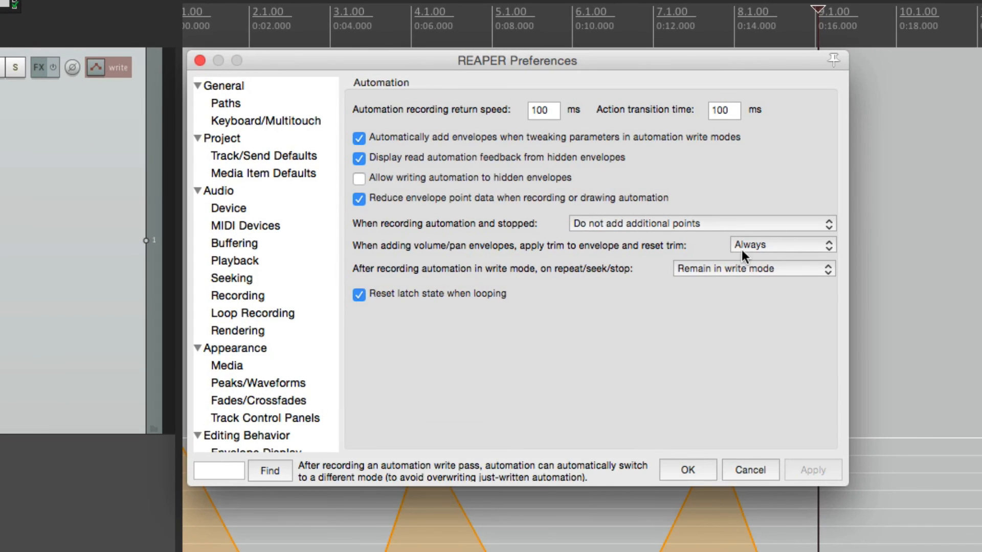
pyautogui.click(648, 151)
pyautogui.click(713, 210)
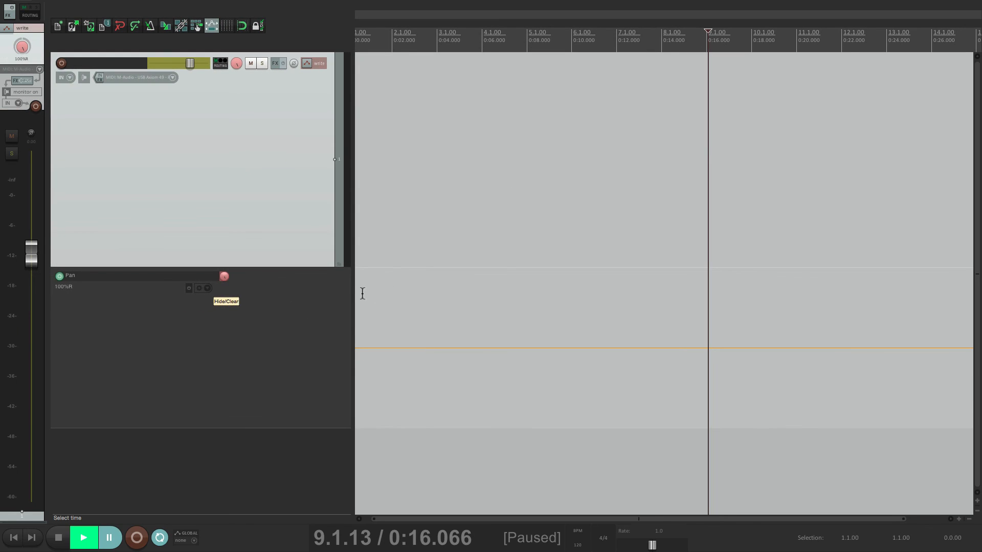
# Step: Write paused Pan automation on track 1: 100% left at the start, 100% right at about 5.9 seconds and 100% left at about 11.6 seconds
pyautogui.press('Home')
pyautogui.moveTo(232, 64); pyautogui.dragTo(234, 63)
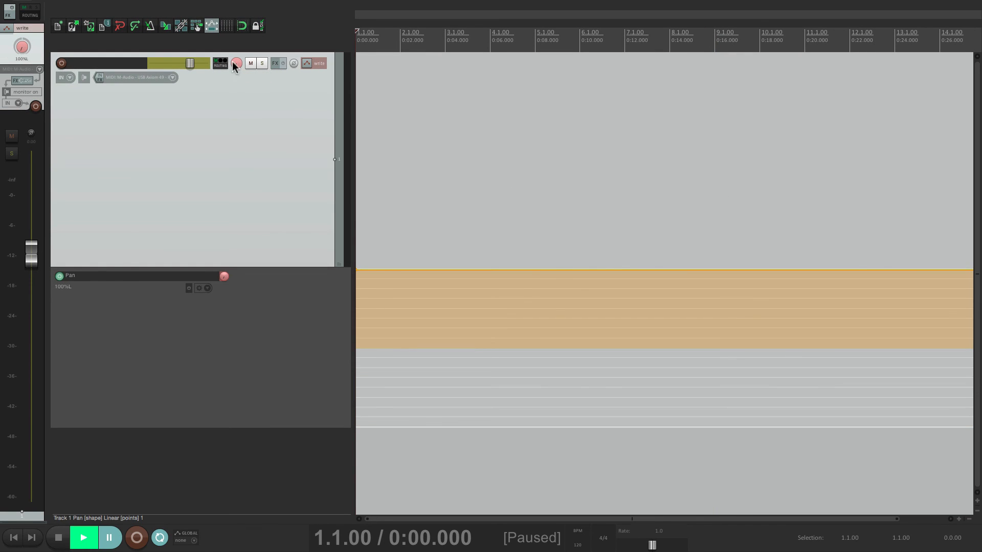
pyautogui.click(488, 353)
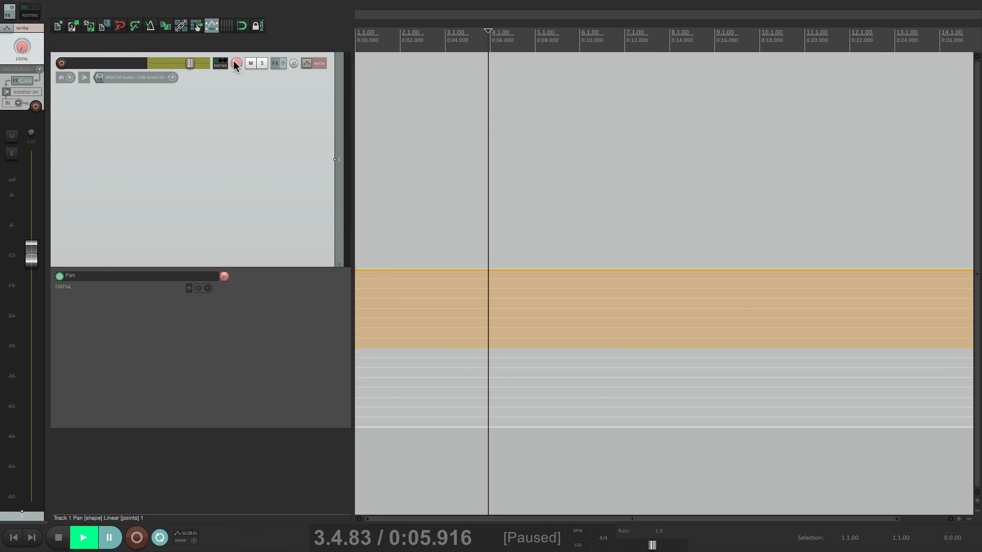
pyautogui.moveTo(234, 69); pyautogui.dragTo(234, 60)
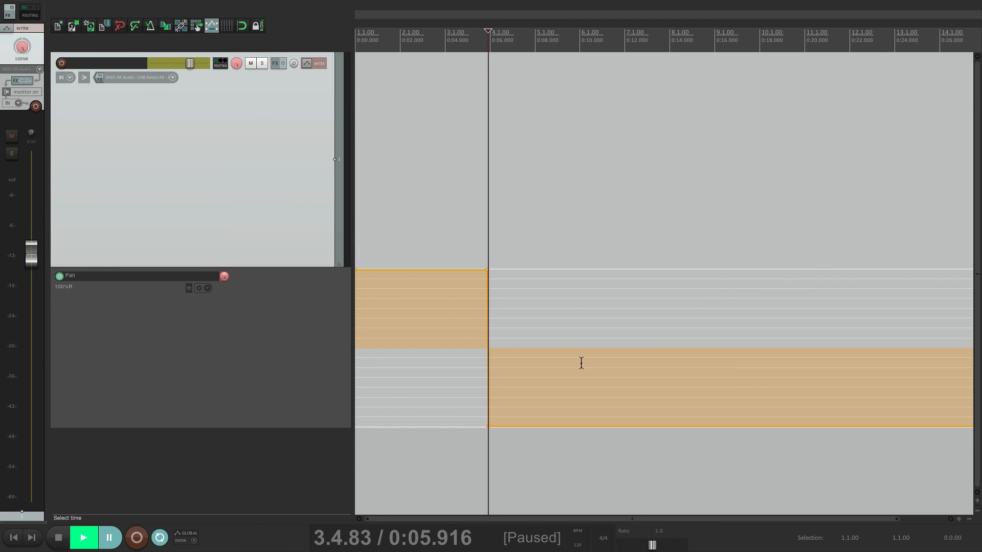
pyautogui.click(616, 352)
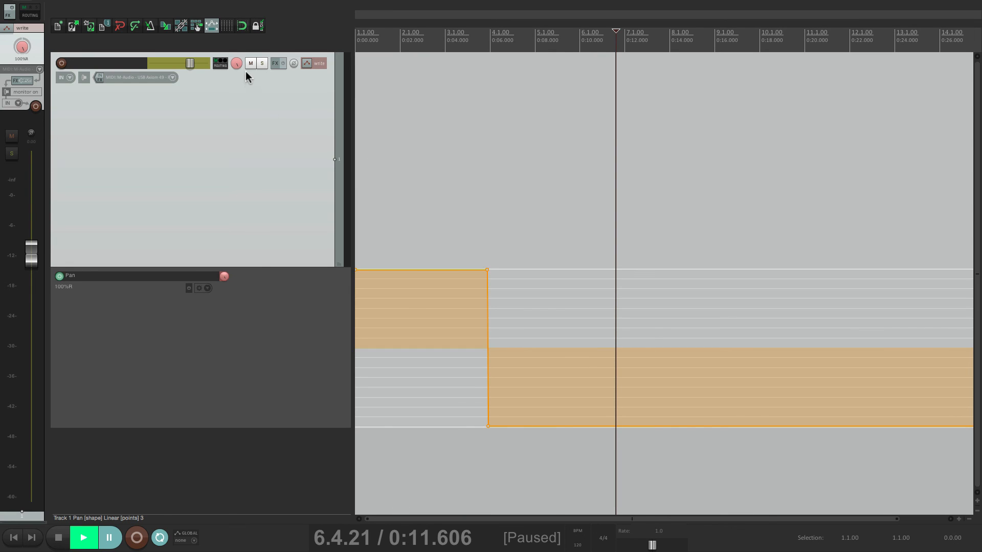
pyautogui.moveTo(236, 64); pyautogui.dragTo(236, 72)
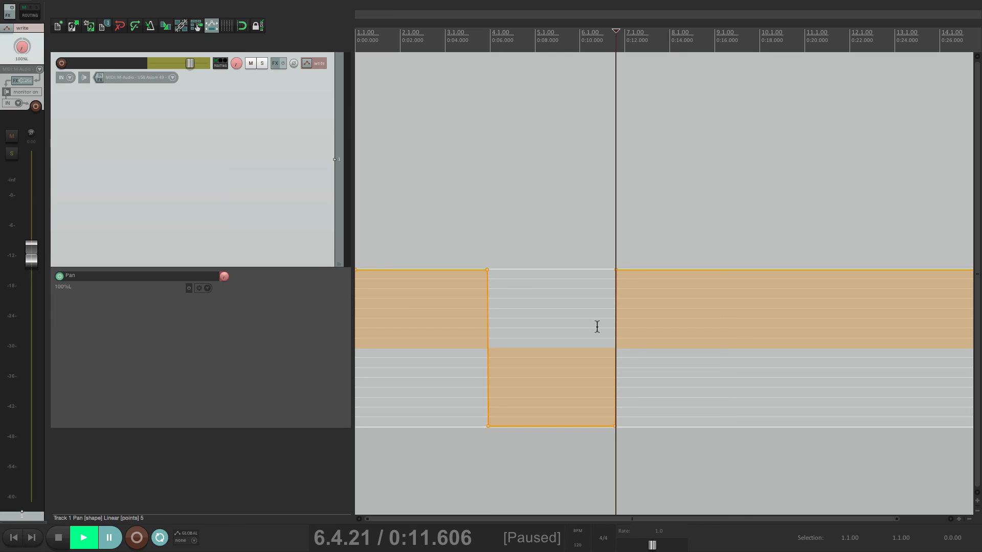
# Step: Set "When recording automation and stopped" to "Do not add additional points", then write 100% right Pan at about 18.2 seconds
pyautogui.press('super+comma')
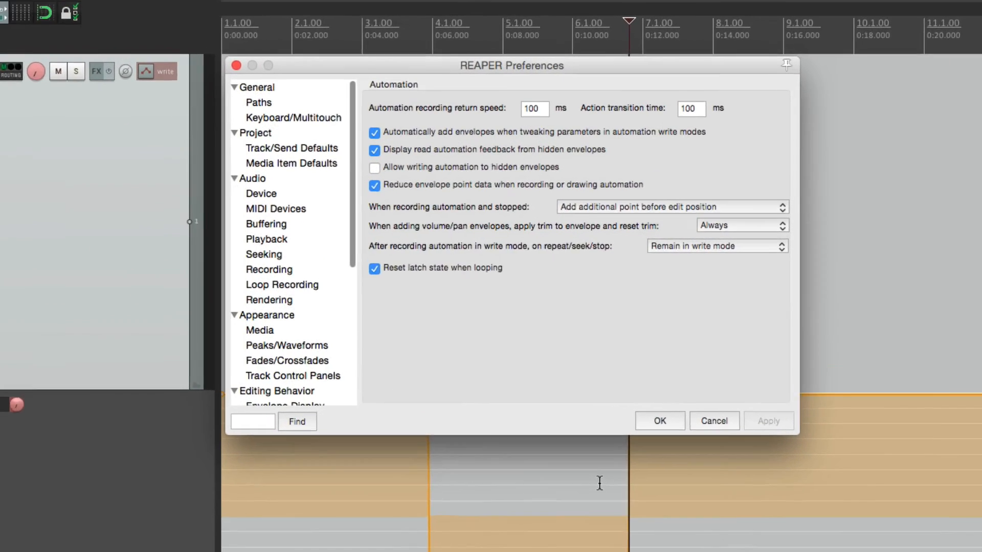
pyautogui.click(615, 149)
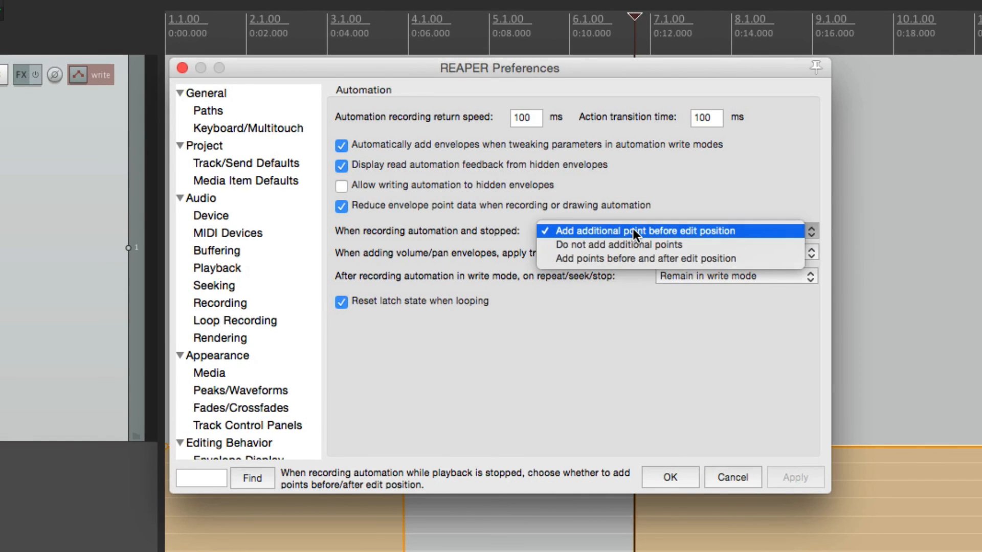
pyautogui.click(661, 245)
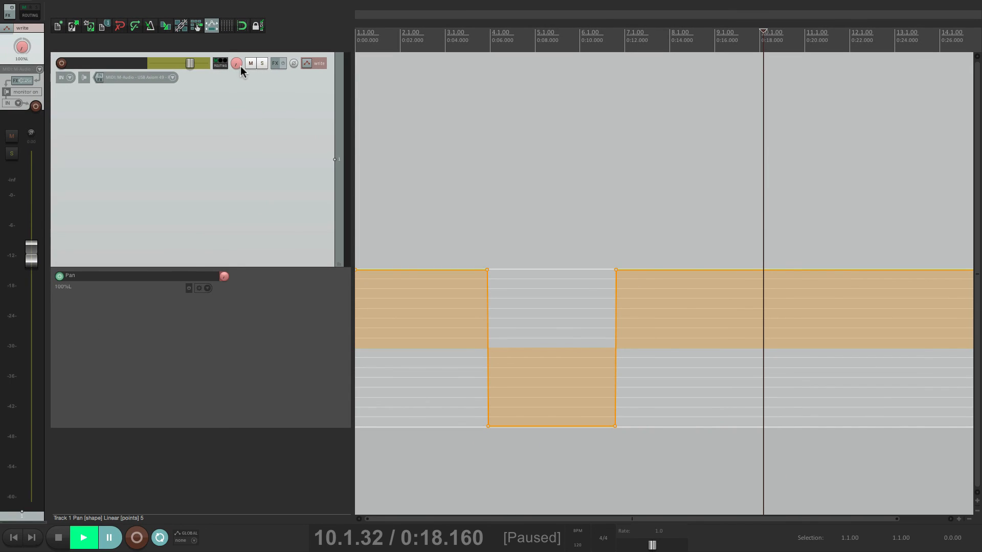
pyautogui.moveTo(236, 66)
pyautogui.mouseDown()
pyautogui.moveTo(235, 107)
pyautogui.moveTo(236, 66)
pyautogui.mouseUp()
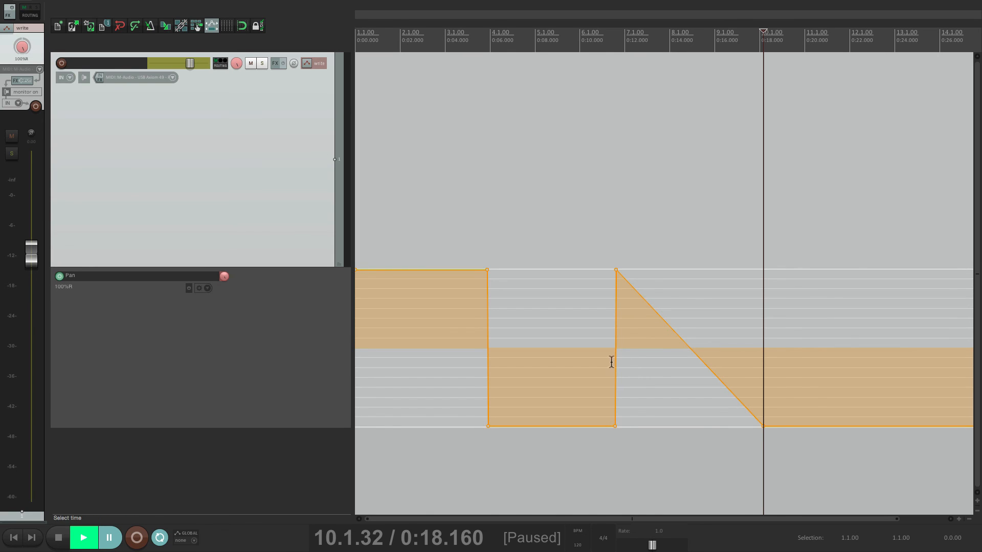
# Step: Remove the Pan envelope completely and activate the Volume envelope for track 1
pyautogui.click(224, 277)
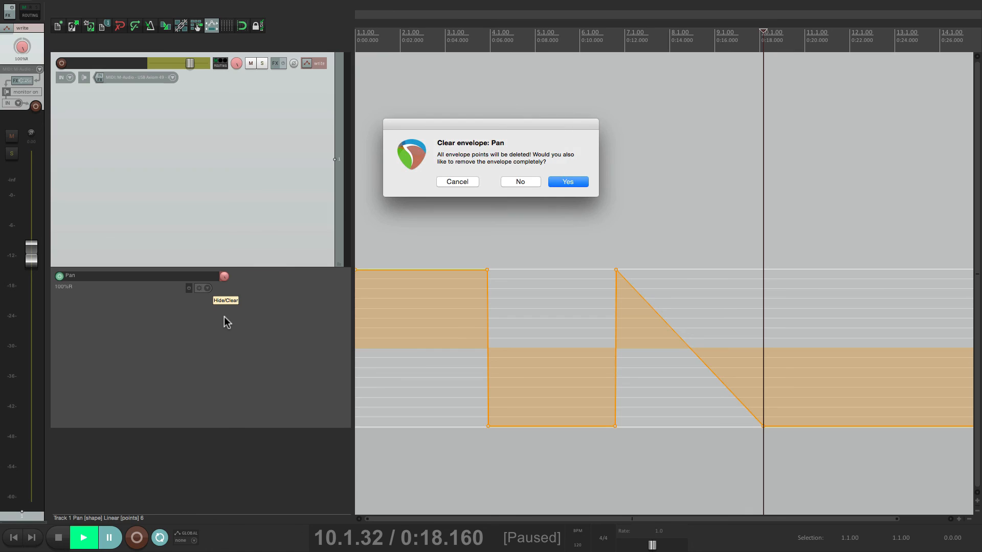
pyautogui.press('Return')
pyautogui.click(307, 63)
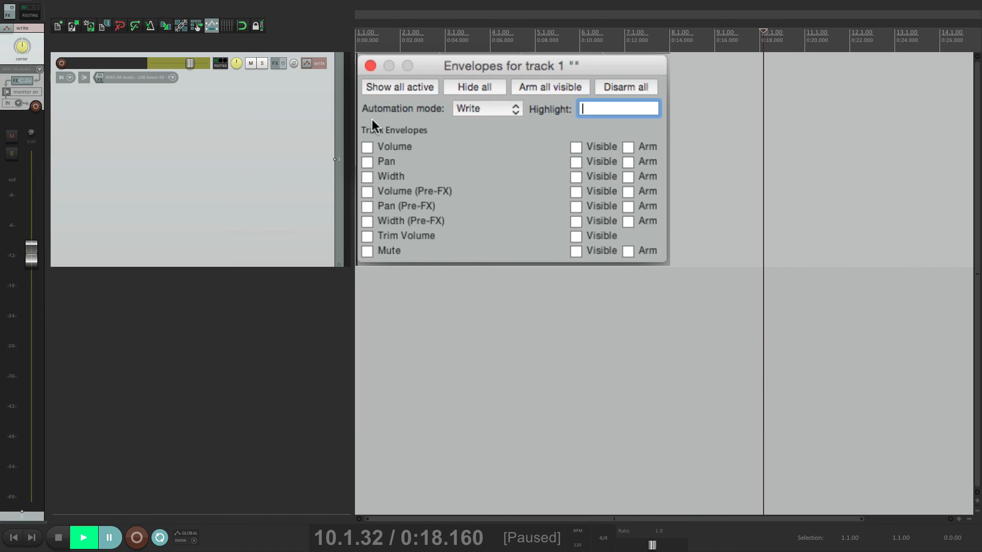
pyautogui.click(367, 146)
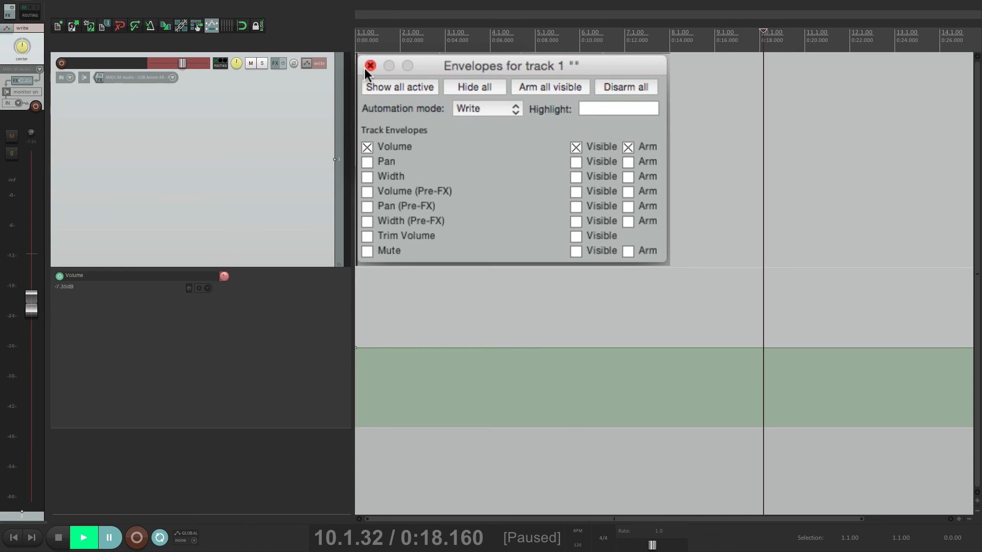
pyautogui.click(369, 66)
# Step: Write paused volume levels: lows at about 2 and 20.3 seconds, about +4.8 dB at 12.5 seconds and about +2.8 dB at 25 seconds
pyautogui.click(400, 372)
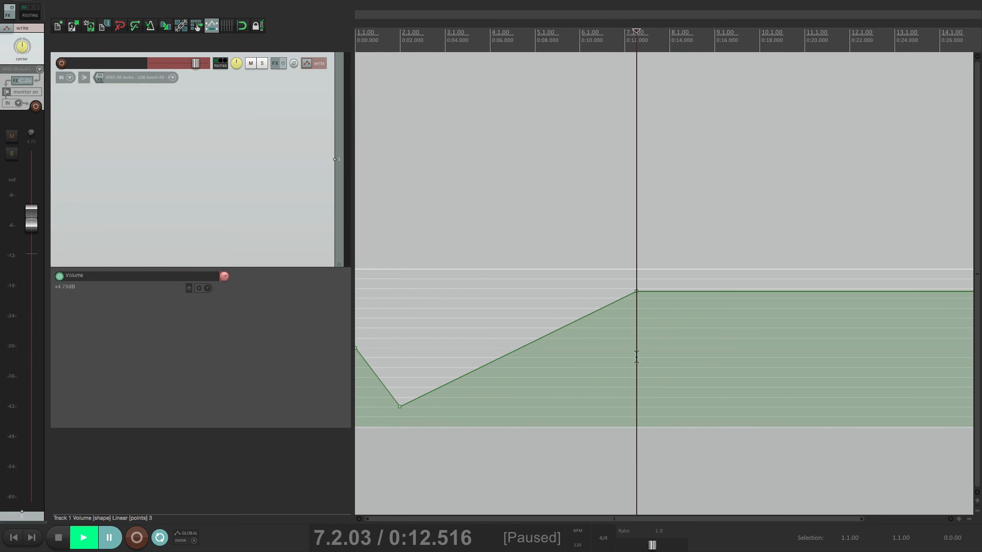
pyautogui.click(811, 336)
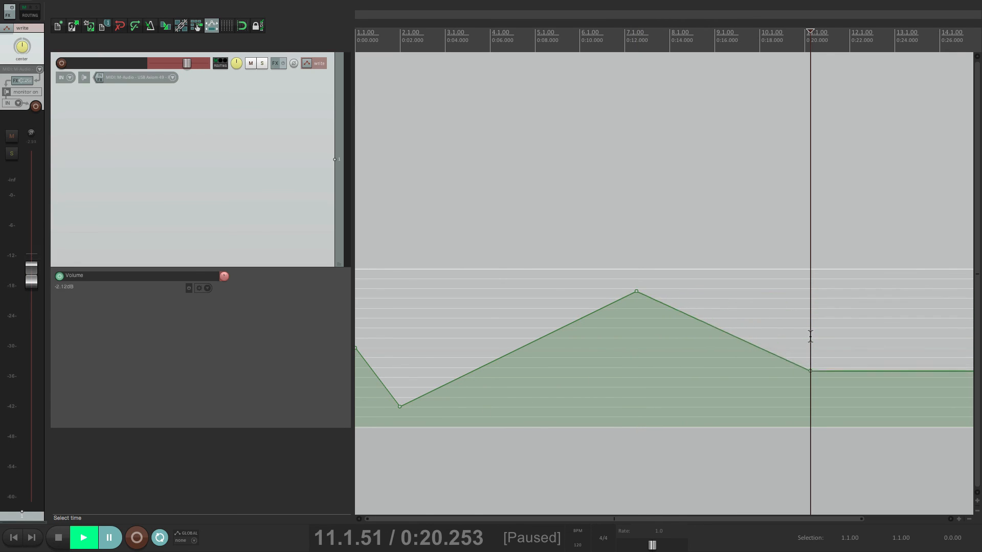
pyautogui.hscroll(5, 530, 347)
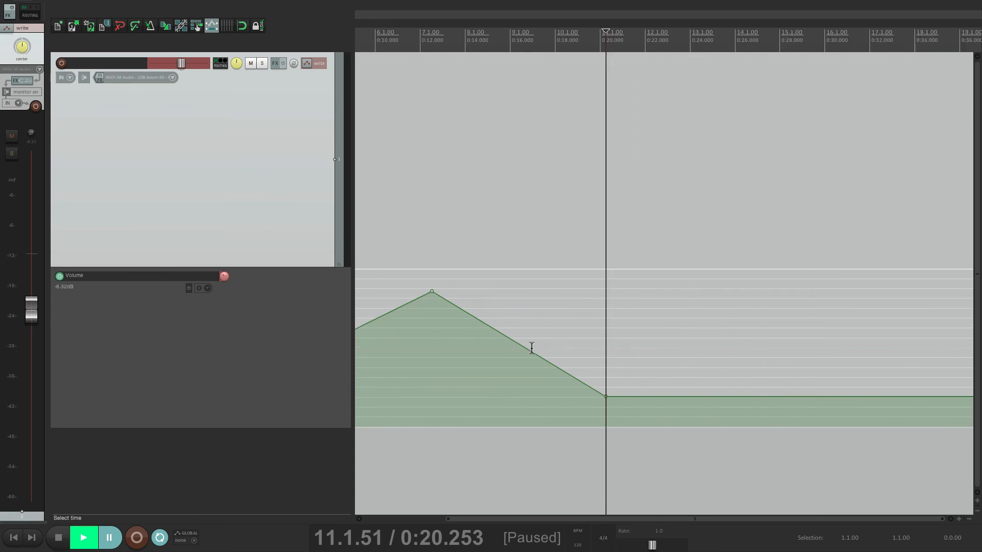
pyautogui.click(662, 351)
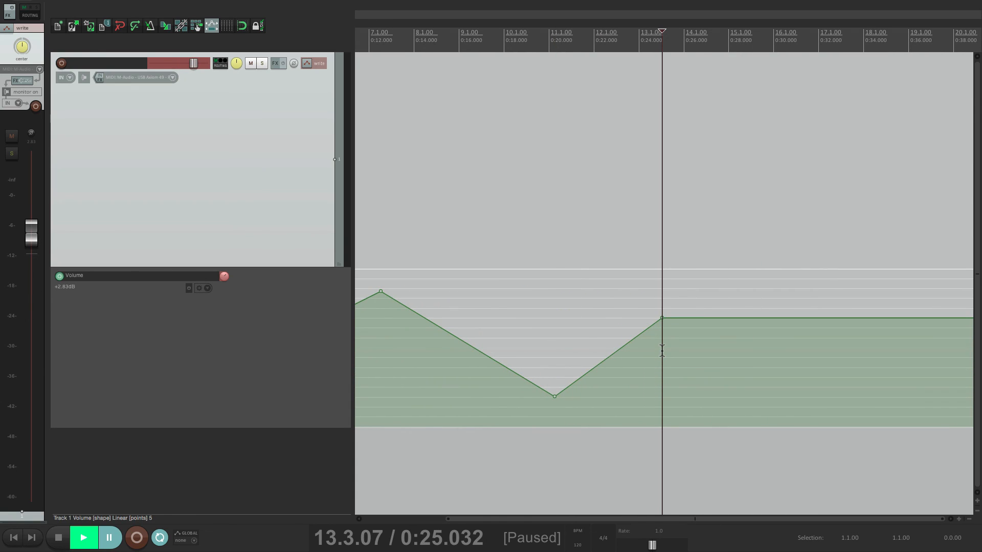
# Step: Set "When recording automation and stopped" to "Add points before and after edit position" and clear the Volume envelope's points
pyautogui.press('super+comma')
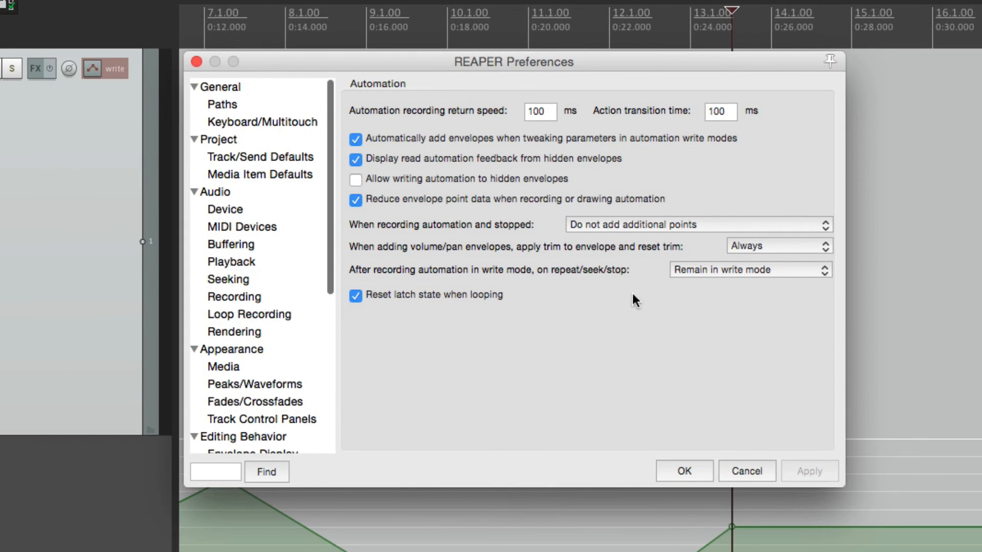
pyautogui.click(647, 221)
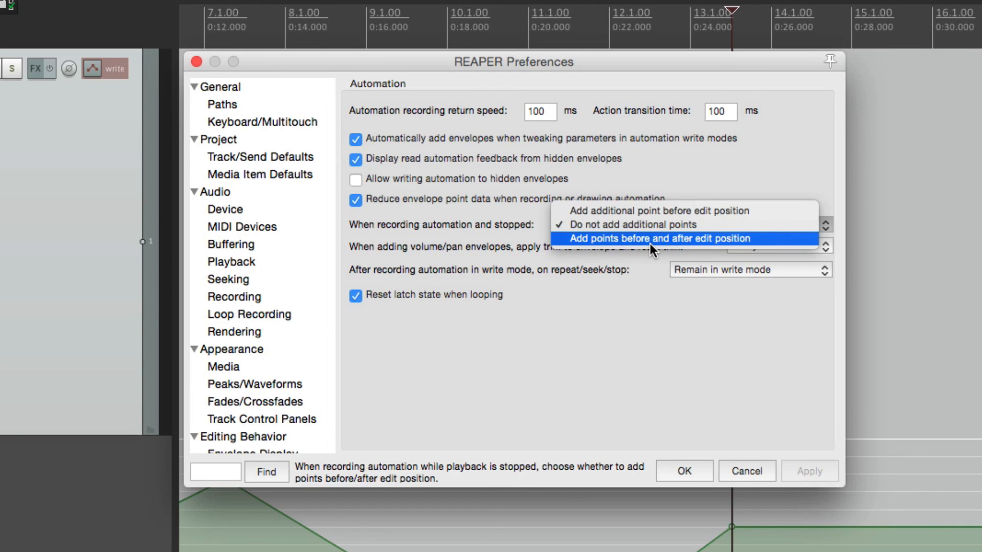
pyautogui.click(650, 238)
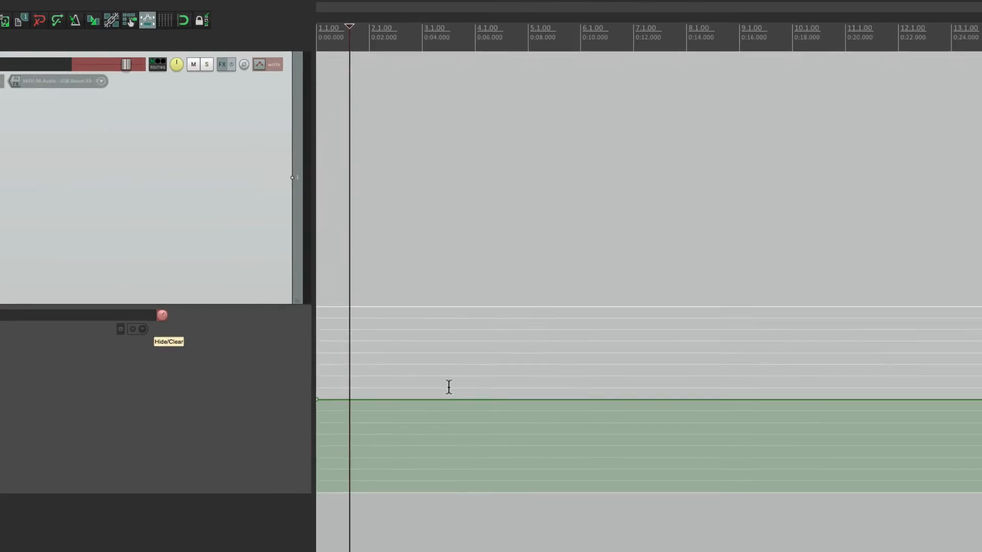
# Step: Write paused volume dips of about -10.5 dB at 5 seconds and -12.4 dB at 5.6 seconds, plus another dip at about 6 seconds
pyautogui.click(449, 387)
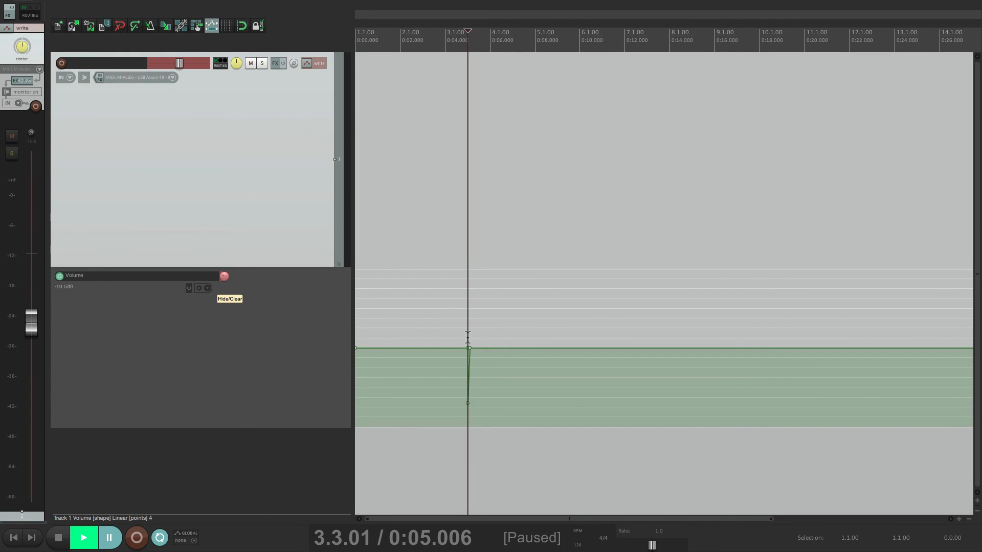
pyautogui.scroll(6, 460, 370)
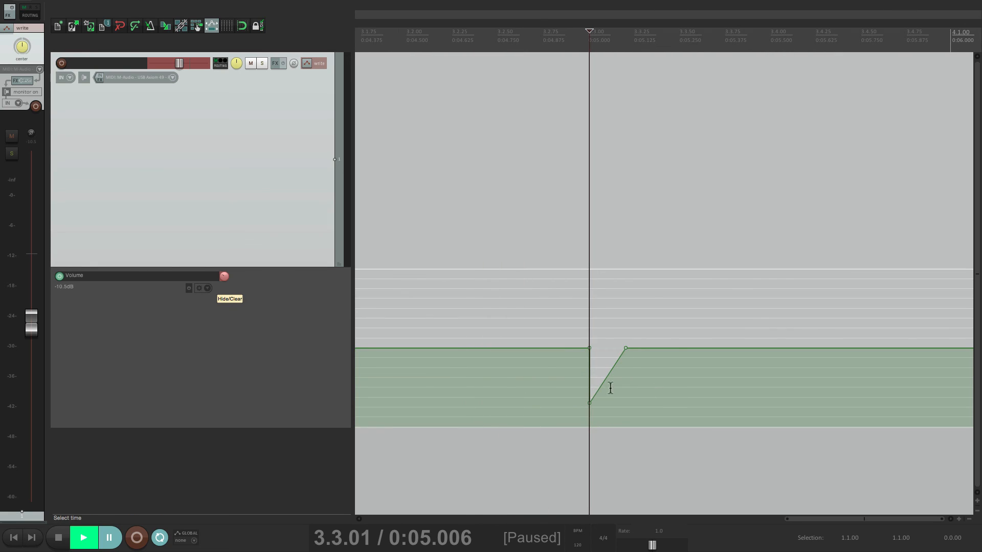
pyautogui.hscroll(3, 553, 381)
pyautogui.click(677, 381)
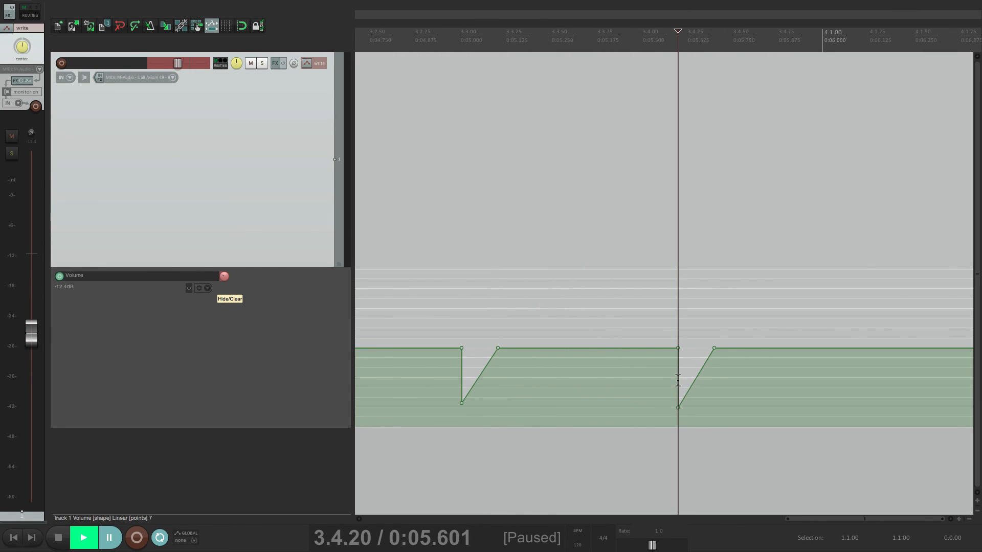
pyautogui.hscroll(4, 578, 403)
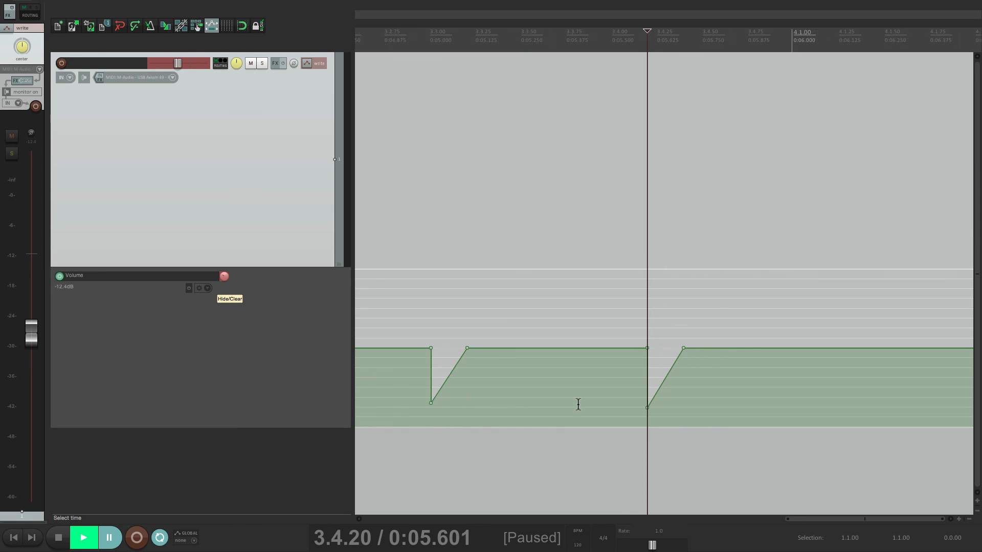
pyautogui.click(717, 395)
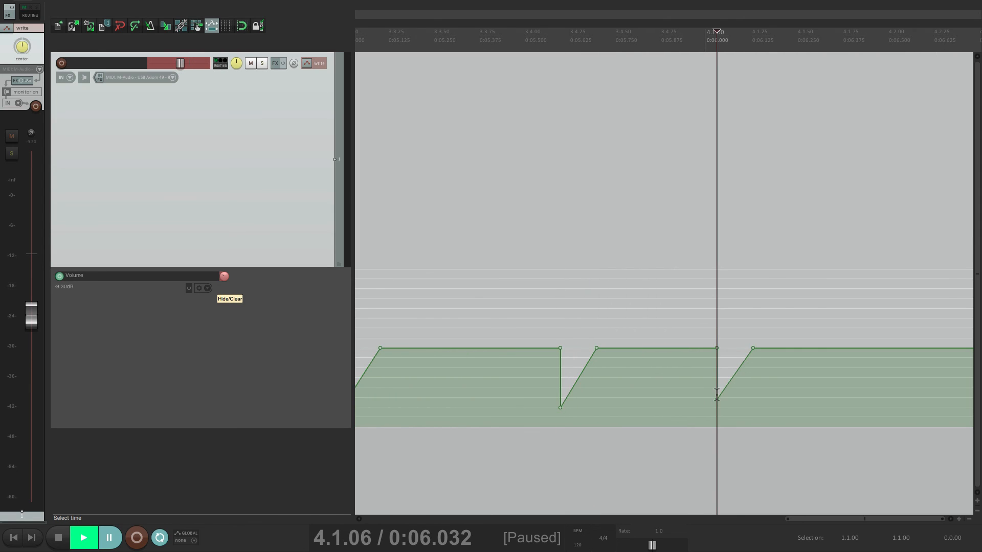
# Step: Set the automation recording return speed to 1000 ms in the automation preferences
pyautogui.press('super+comma')
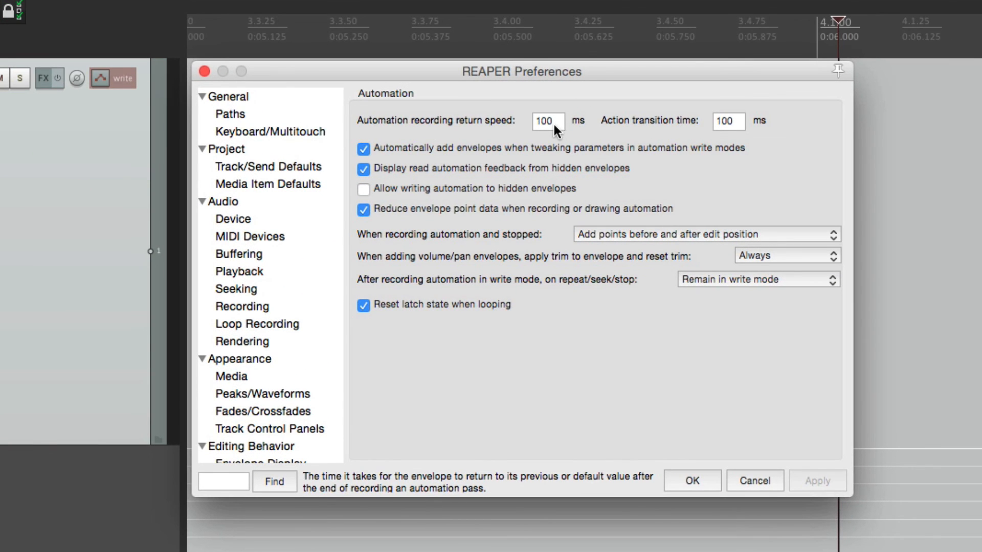
pyautogui.doubleClick(554, 125)
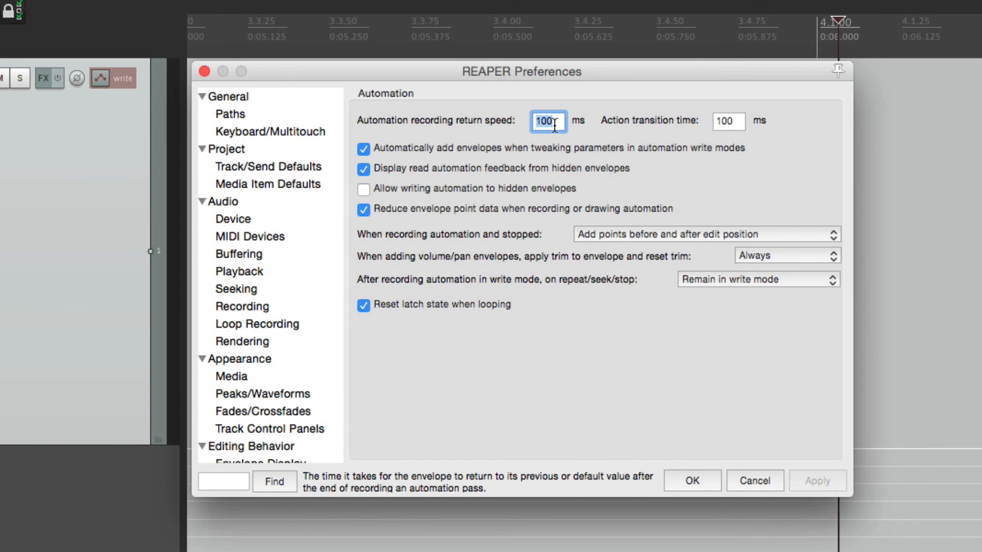
pyautogui.write('1000')
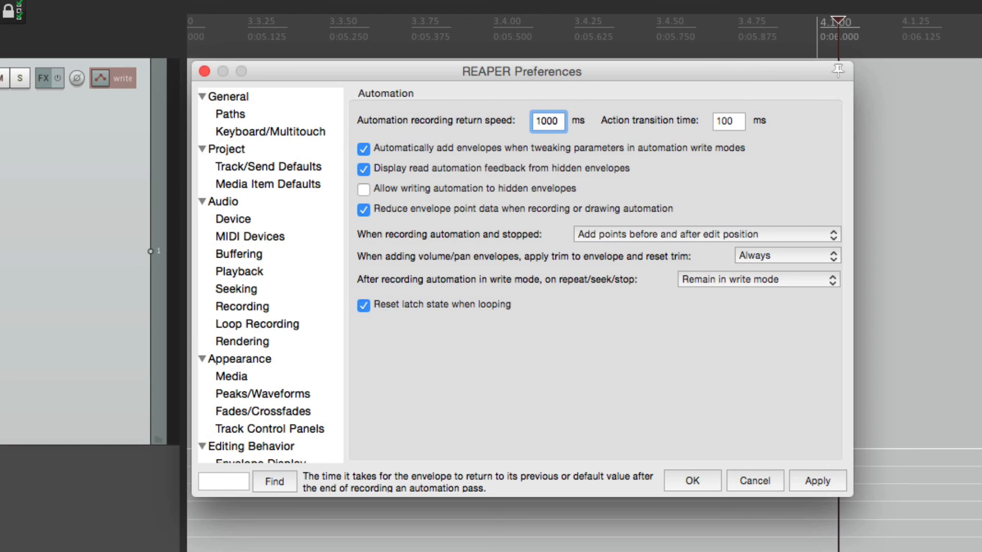
pyautogui.press('Return')
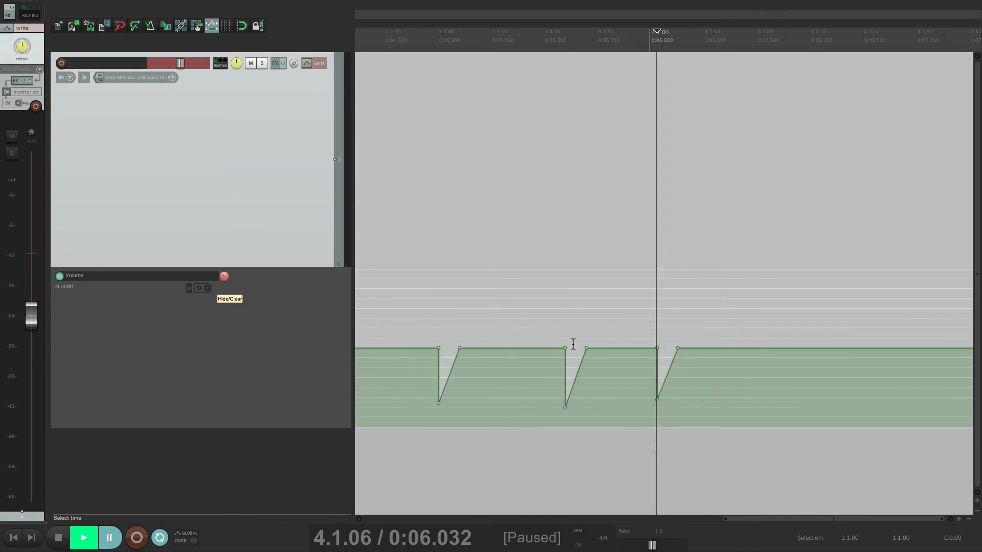
# Step: Write paused volume dips of about -14.3 dB at 6.9 seconds and about -12.7 dB at 8.8 seconds
pyautogui.scroll(-3, 574, 344)
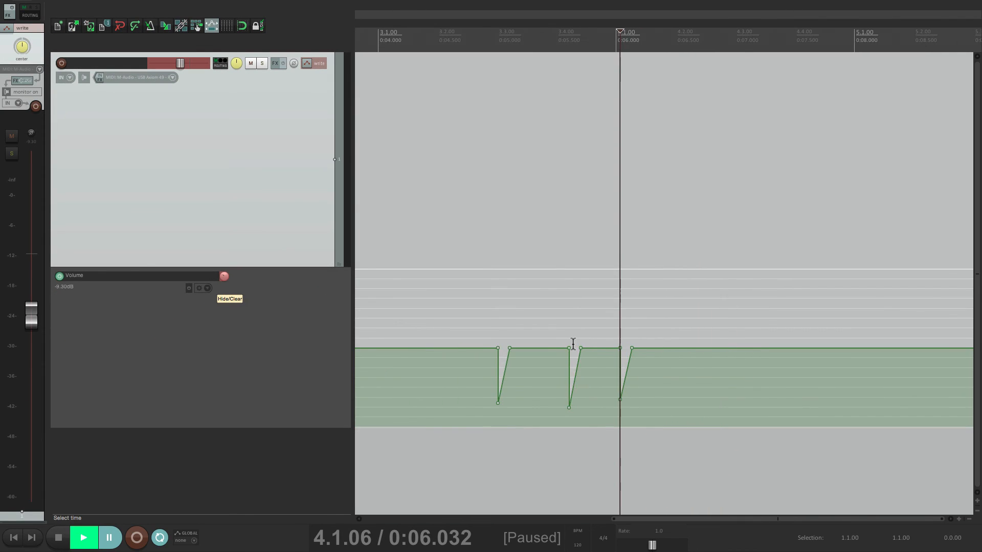
pyautogui.click(586, 318)
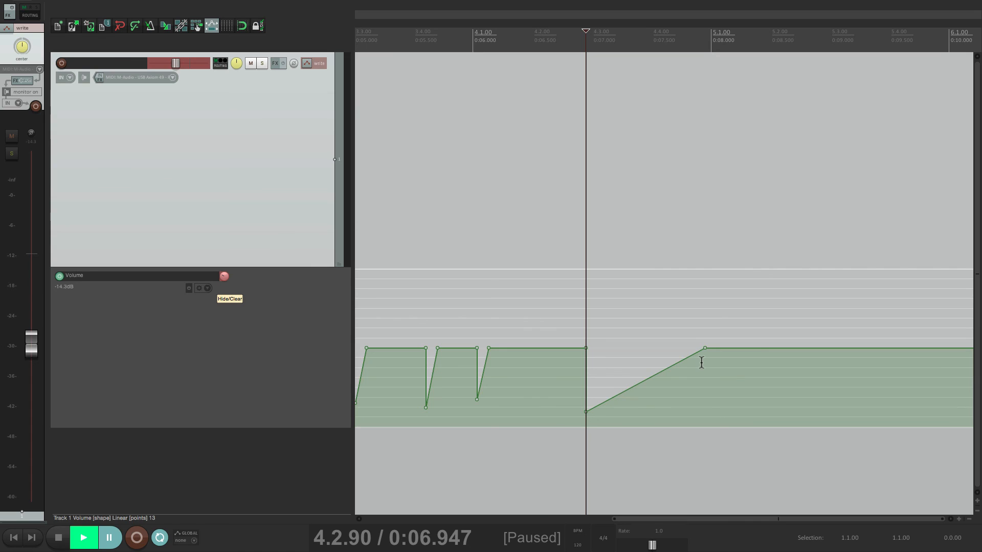
pyautogui.hscroll(5, 517, 351)
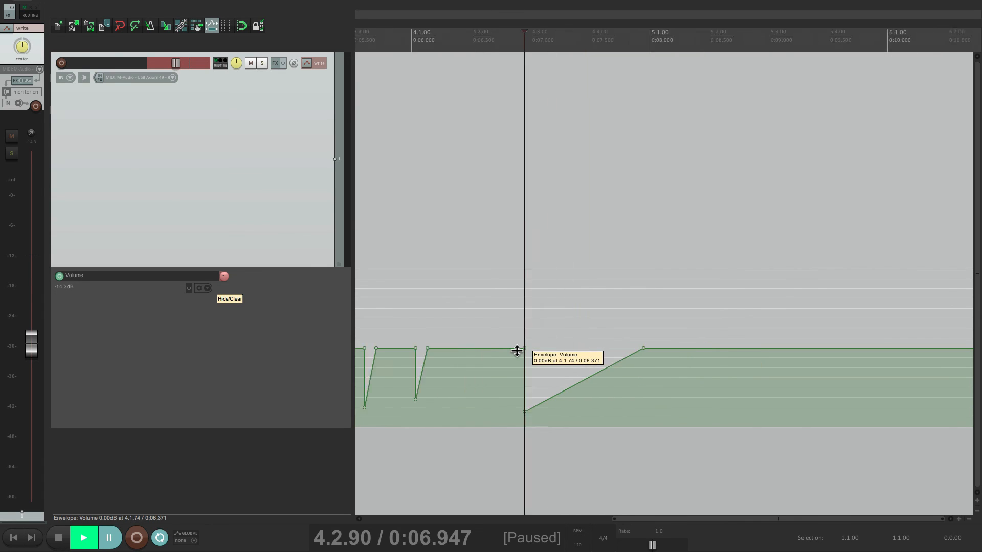
pyautogui.click(637, 369)
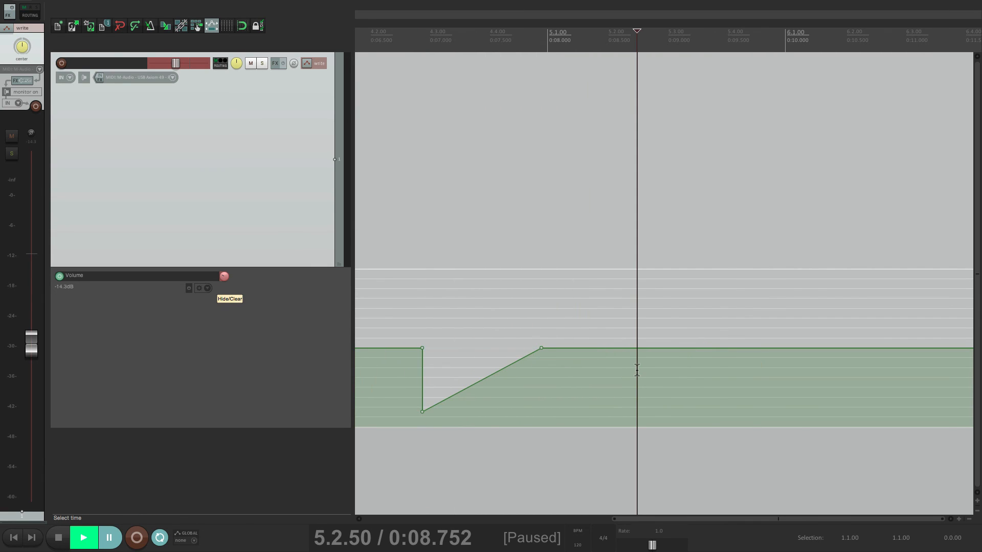
pyautogui.hotkey('ctrl', 'v')
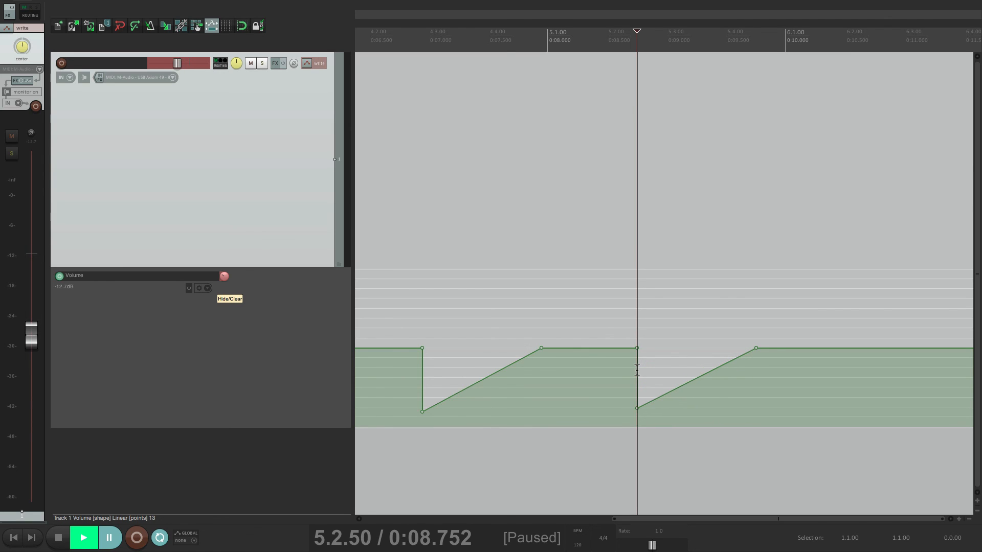
# Step: Raise the paused volume dip at 8.8 seconds to about -7 dB, then write dips at about 10.6 seconds (-7.4 dB) and 12.3 seconds
pyautogui.press('super+v')
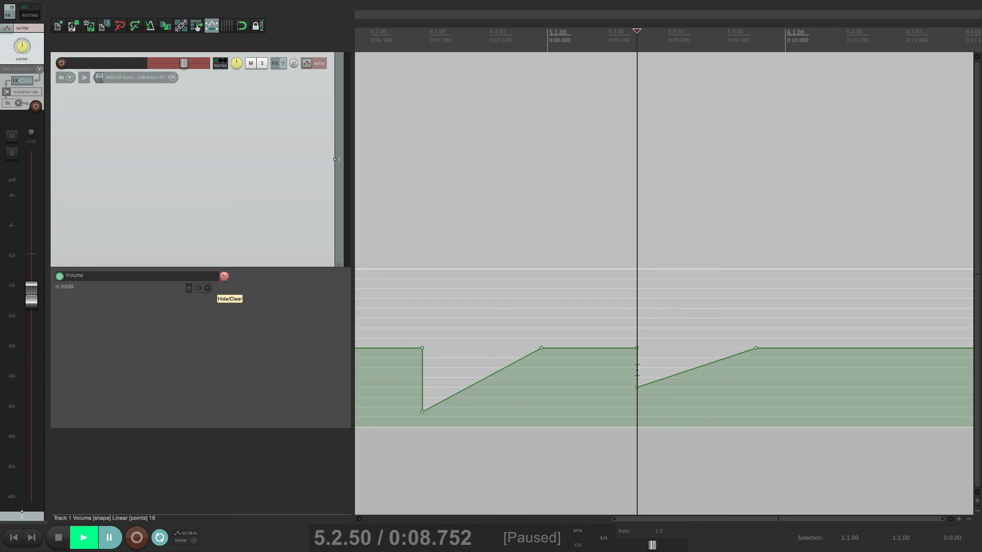
pyautogui.hscroll(5, 636, 366)
pyautogui.click(571, 361)
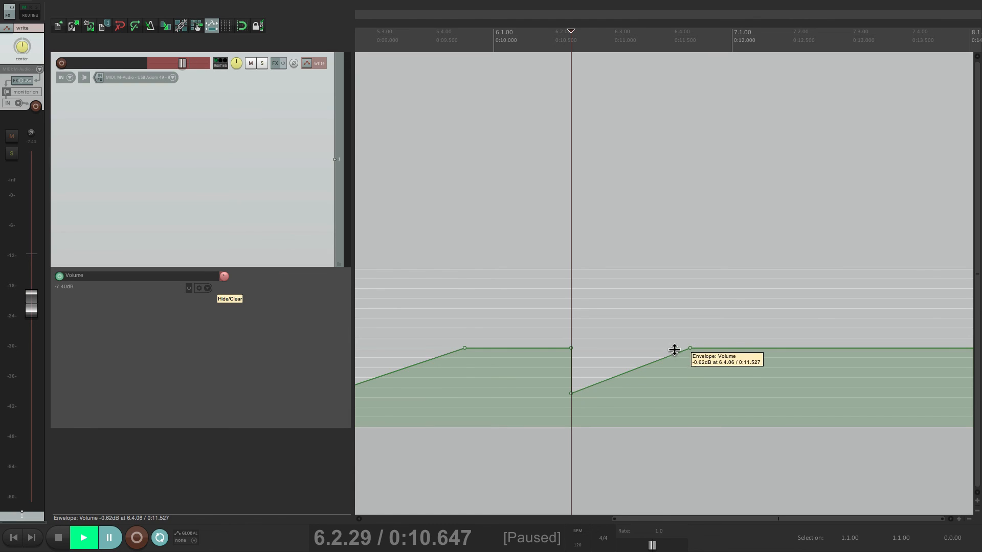
pyautogui.hscroll(3, 735, 342)
pyautogui.click(599, 337)
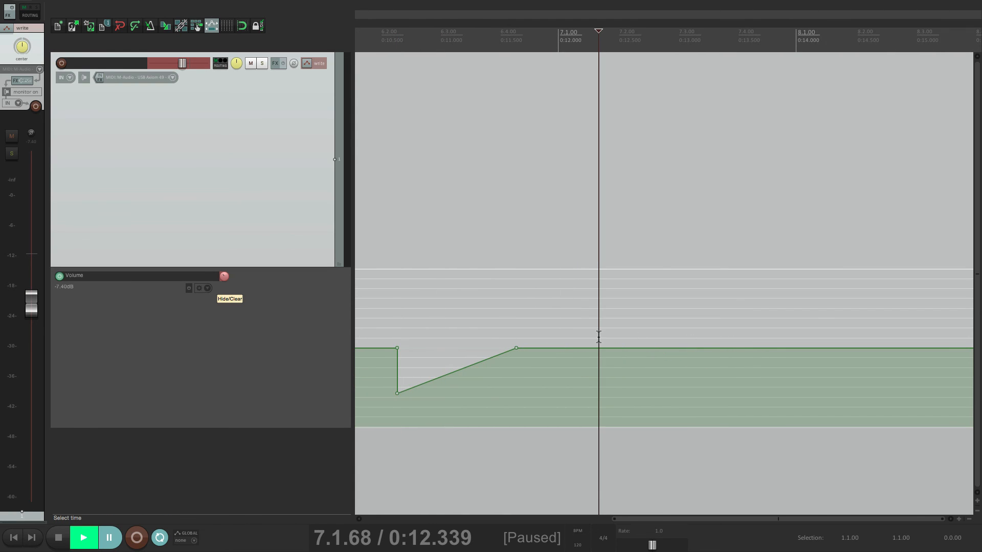
# Step: Set the automation recording return speed to 100 ms and "When recording automation and stopped" to "Add additional point before edit position"
pyautogui.press('super+comma')
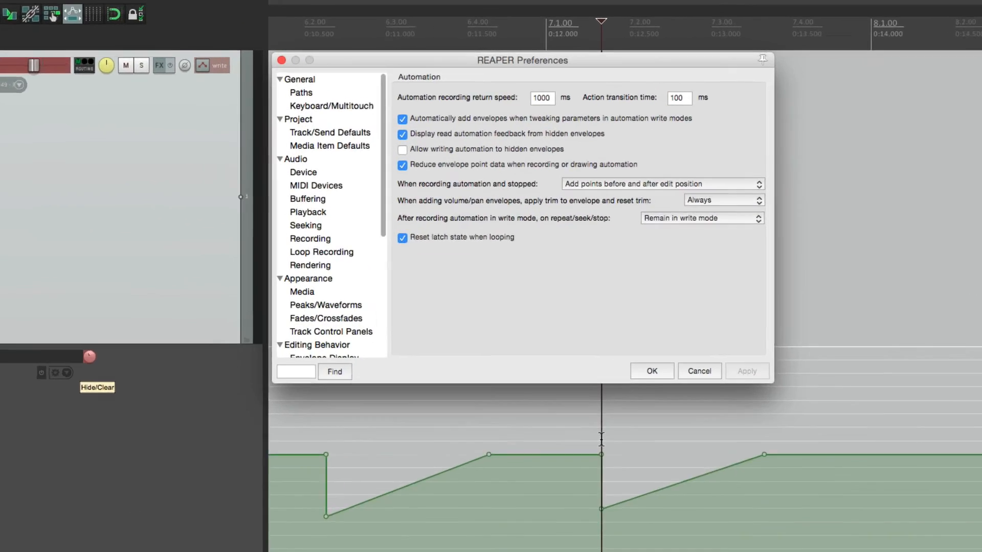
pyautogui.doubleClick(527, 110)
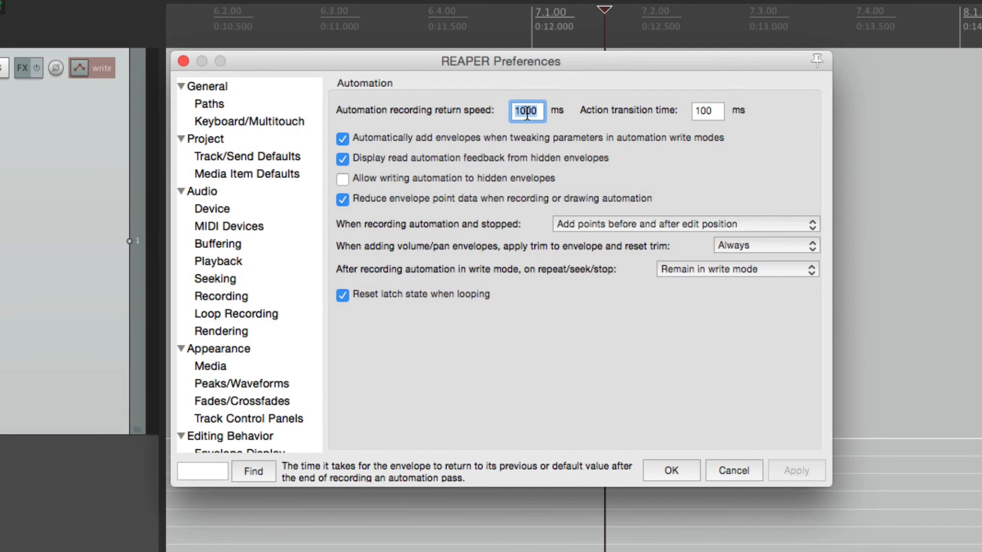
pyautogui.write('100')
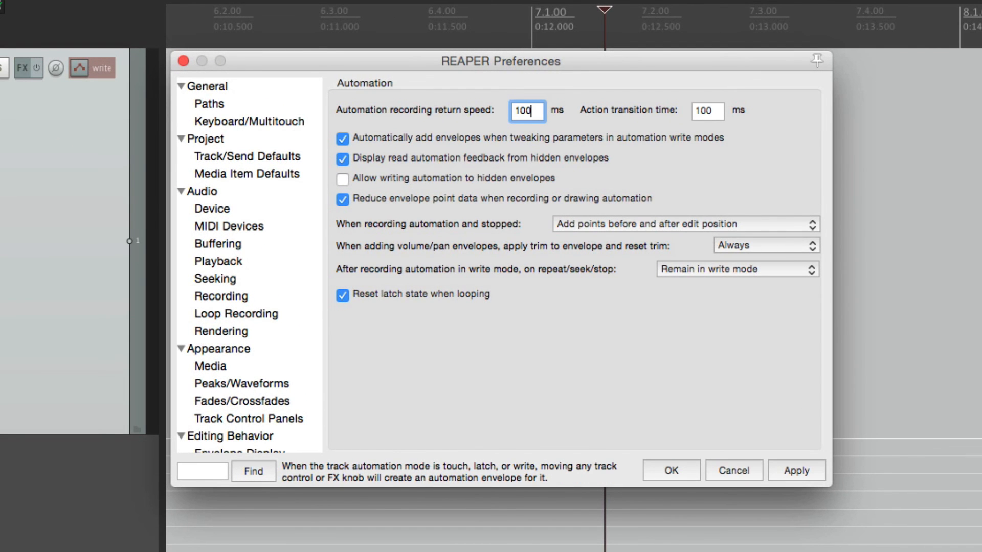
pyautogui.click(675, 218)
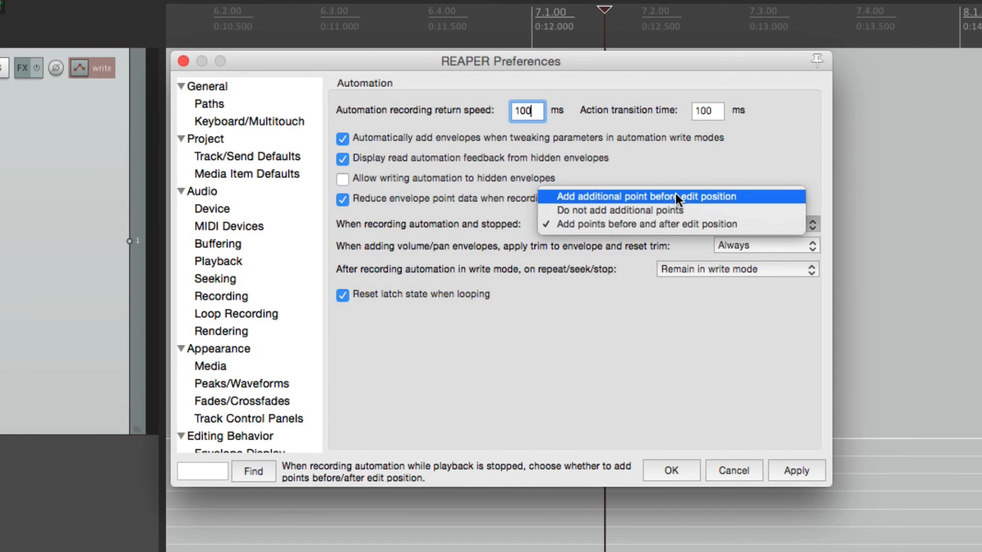
pyautogui.click(676, 196)
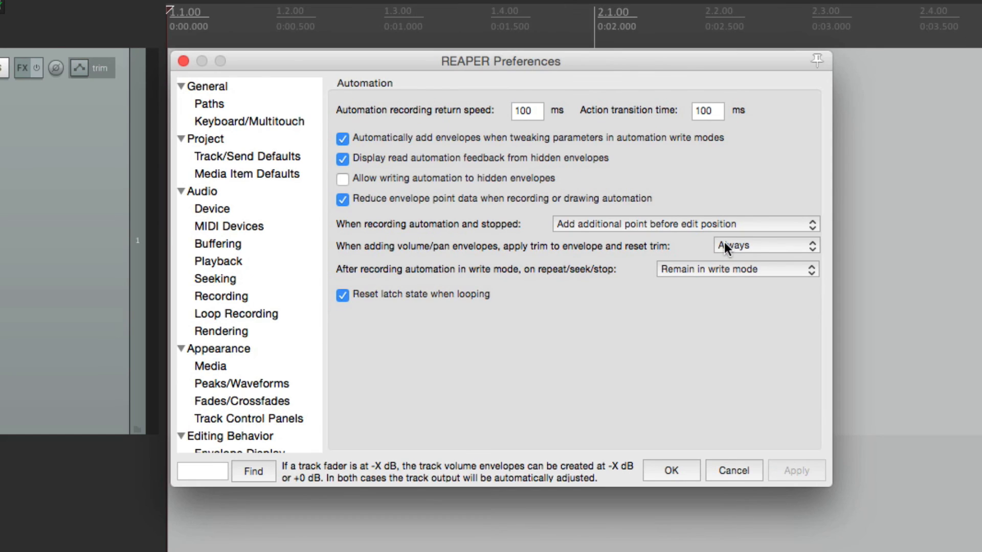
# Step: Keep the preference for applying trim to new volume/pan envelopes at "Always" and lower the track fader to about -10.1 dB
pyautogui.click(767, 245)
pyautogui.click(768, 245)
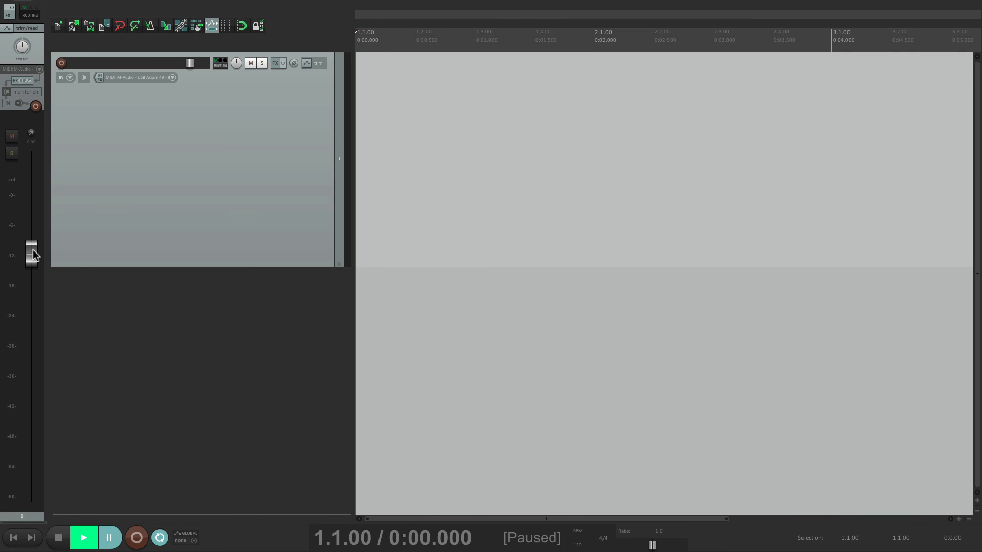
pyautogui.moveTo(35, 254); pyautogui.dragTo(37, 320)
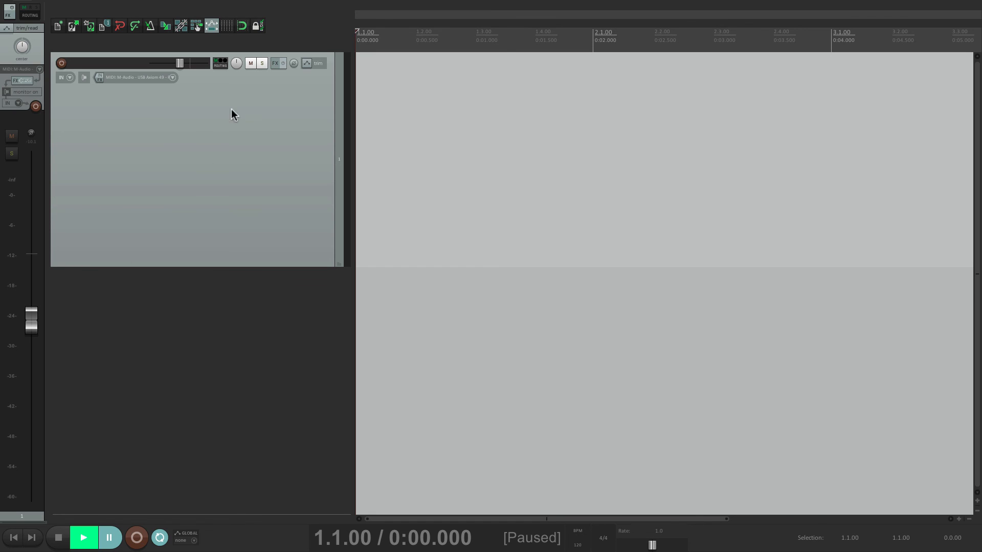
# Step: Set track 1's automation mode to Write and activate its Volume envelope
pyautogui.click(306, 63)
pyautogui.click(467, 108)
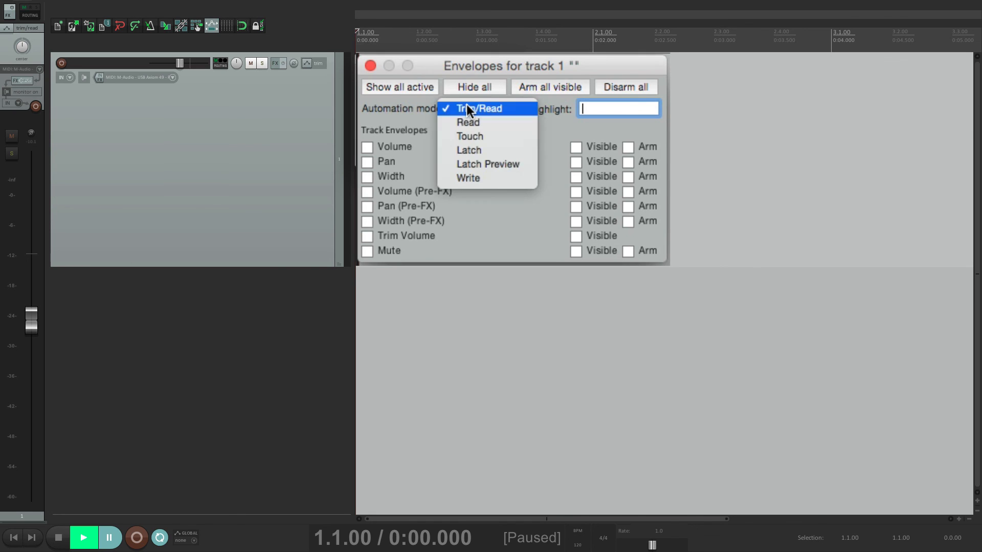
pyautogui.click(501, 177)
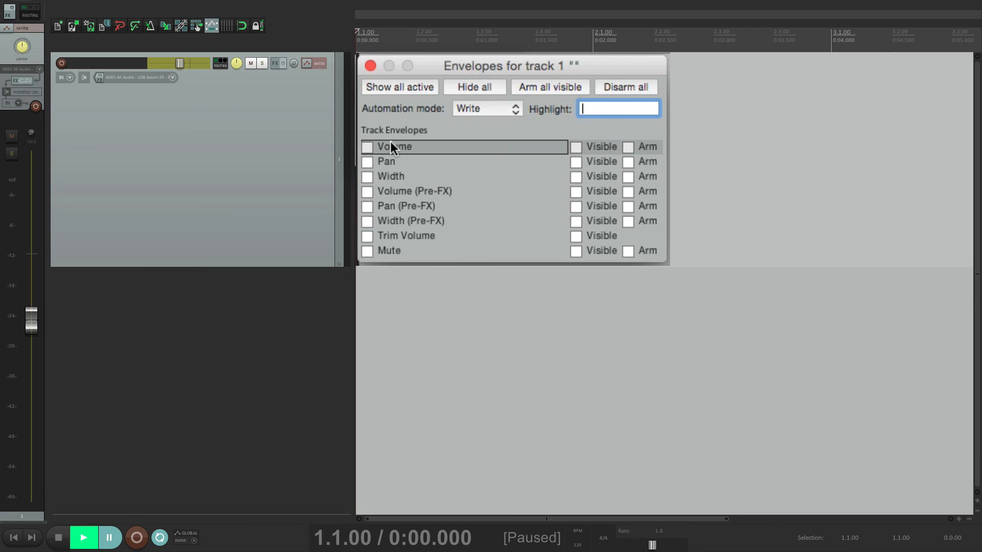
pyautogui.click(364, 144)
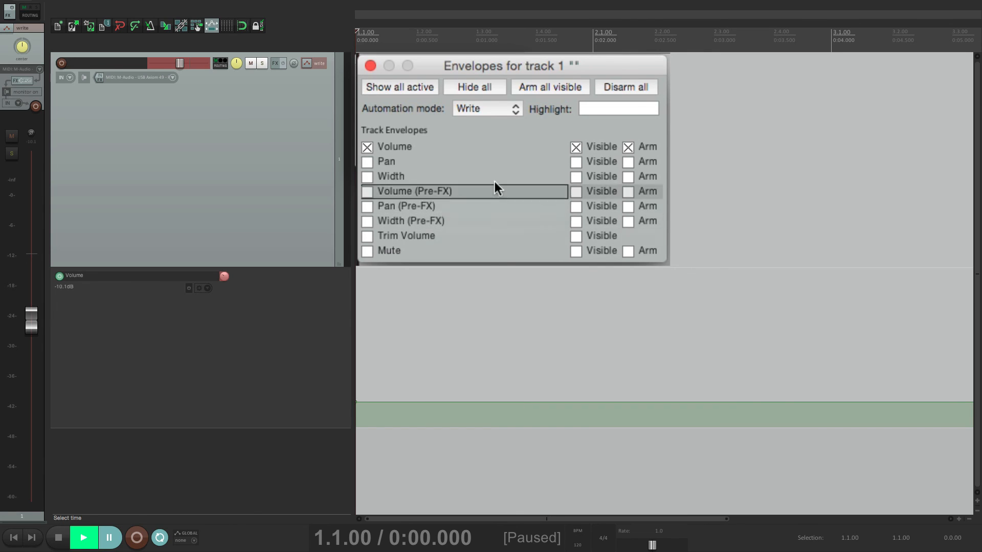
# Step: Switch track 1 to Trim/Read mode and draw a freehand volume curve from about 0.5 to 3 seconds
pyautogui.click(480, 108)
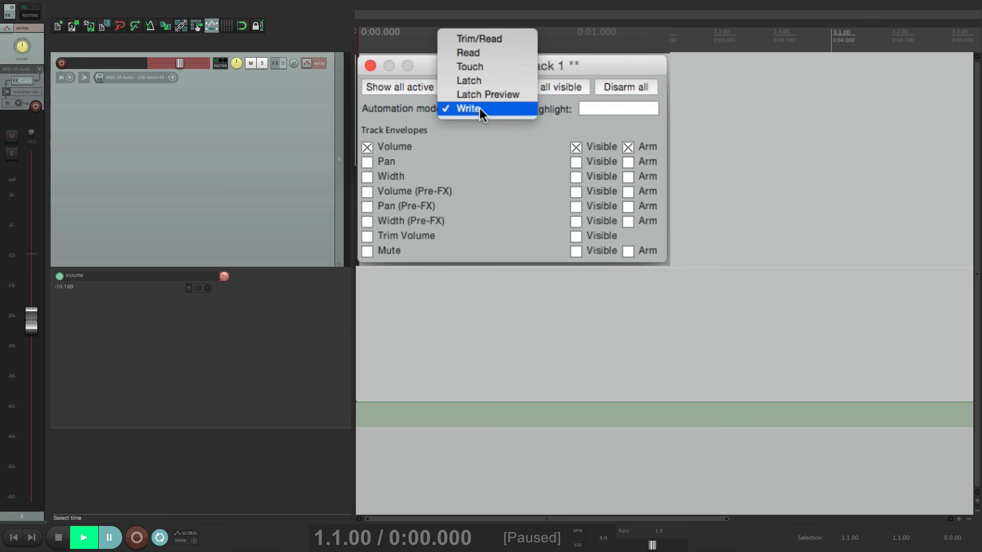
pyautogui.click(494, 39)
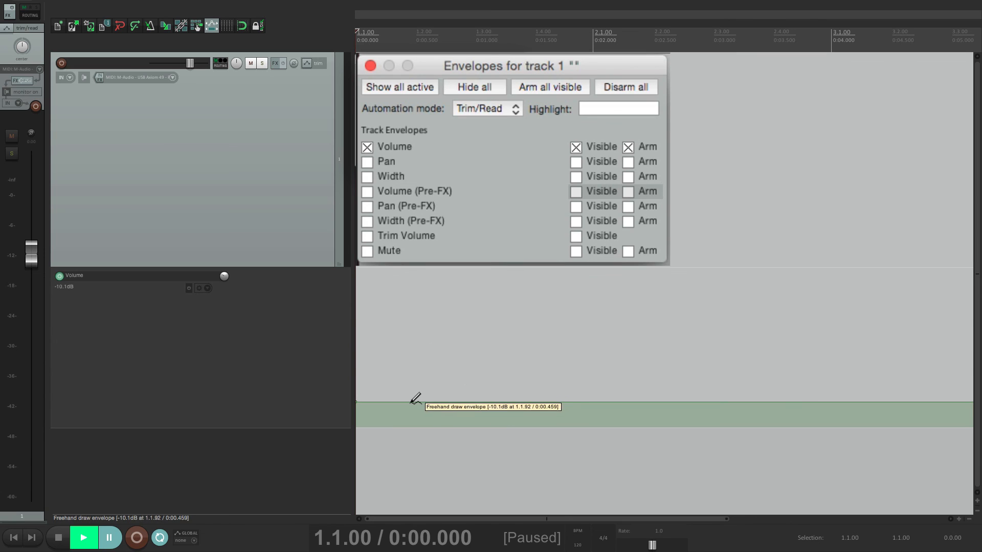
pyautogui.moveTo(412, 402)
pyautogui.mouseDown()
pyautogui.moveTo(554, 405)
pyautogui.moveTo(712, 347)
pyautogui.mouseUp()
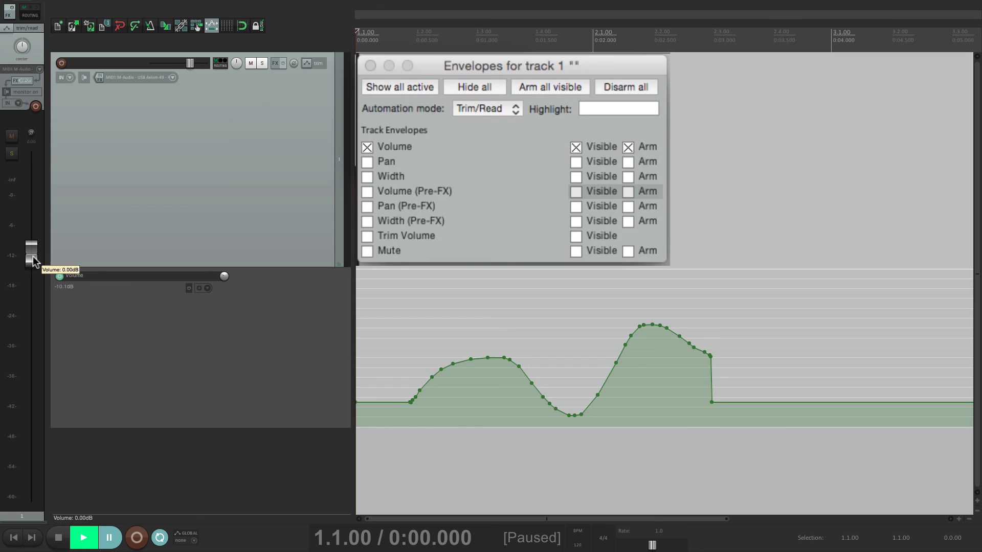
# Step: Set the preference for applying trim to new volume/pan envelopes to "In read/write" and activate track 1's Volume envelope
pyautogui.press('super+comma')
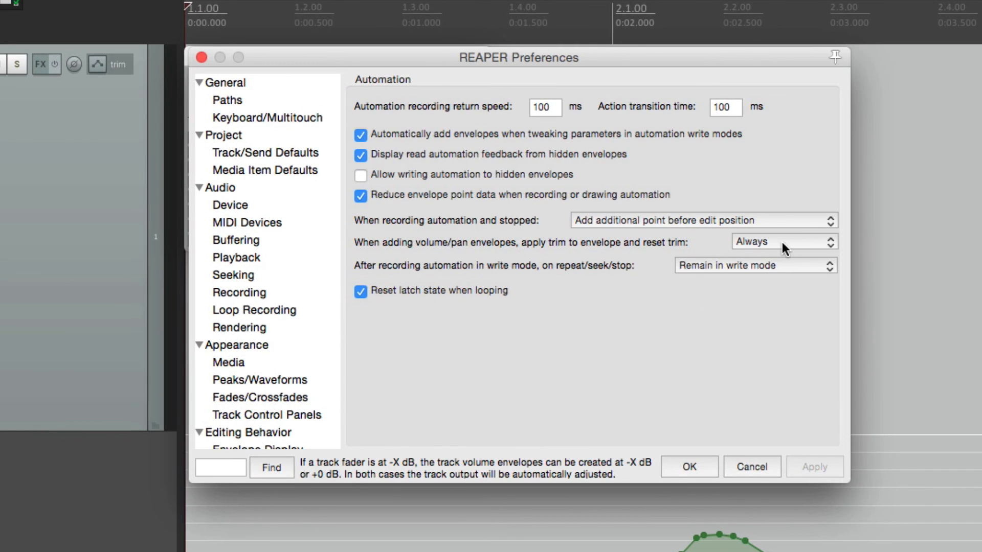
pyautogui.click(782, 245)
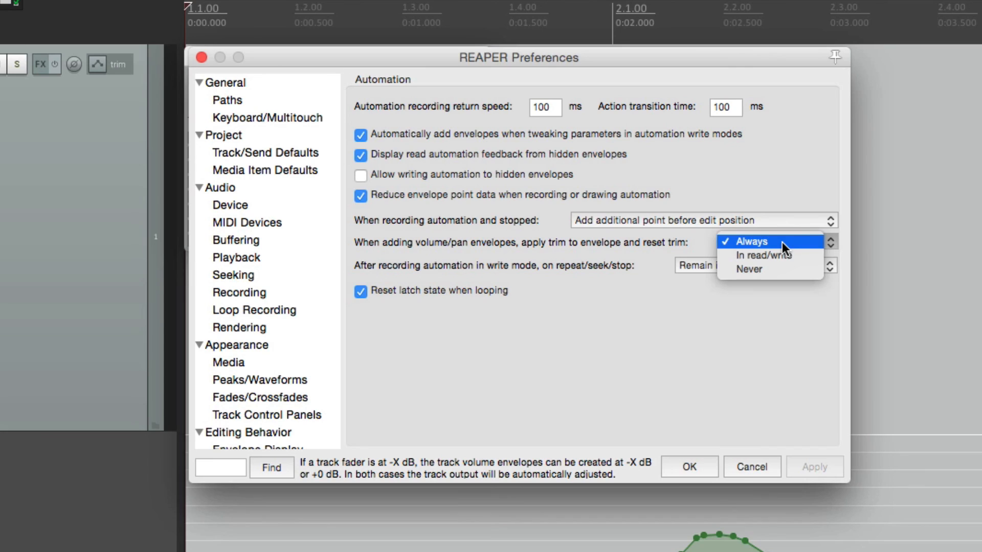
pyautogui.click(817, 254)
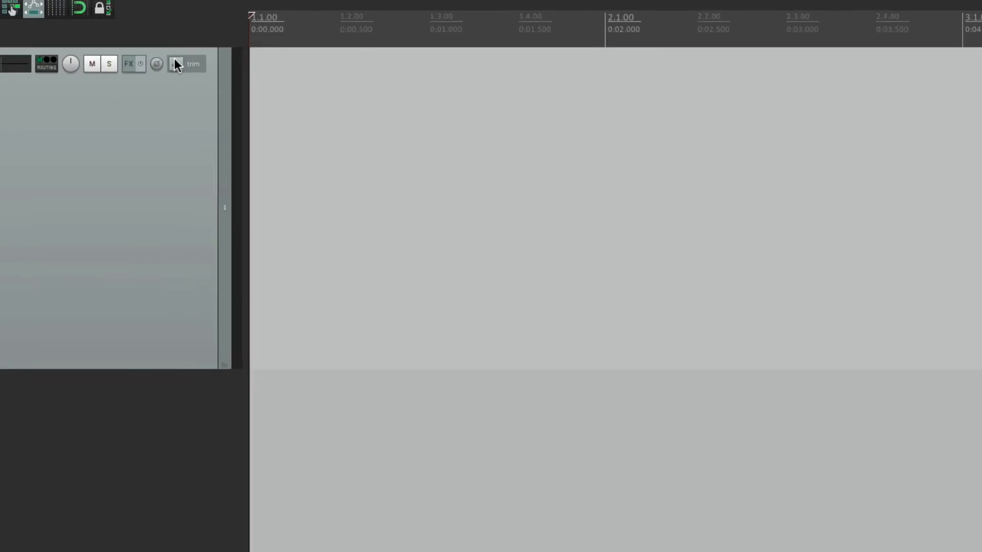
pyautogui.click(98, 64)
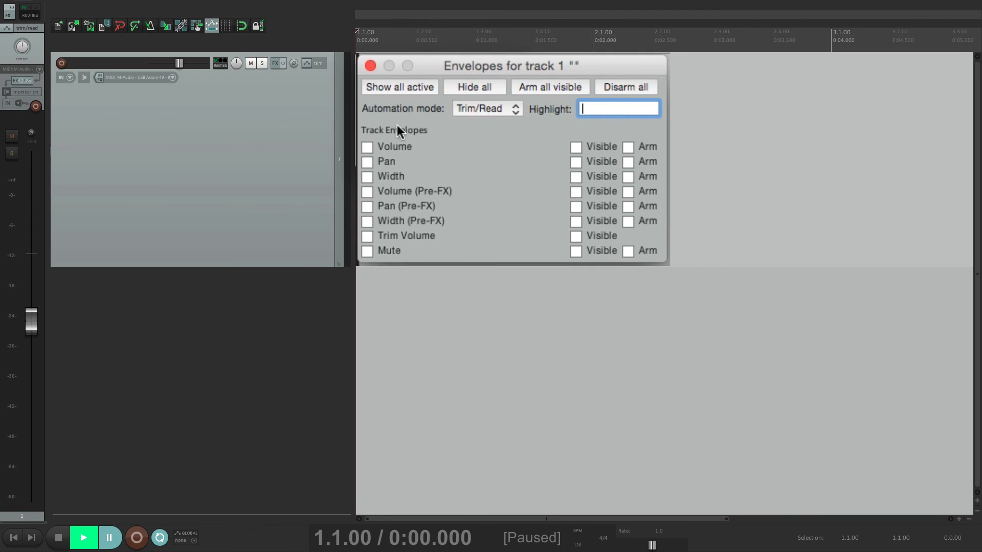
pyautogui.click(372, 148)
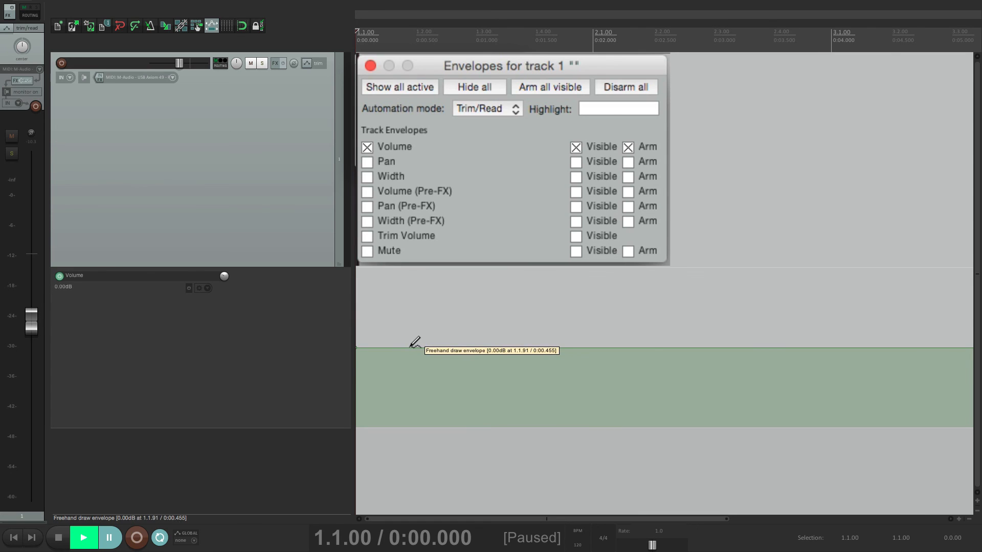
# Step: Draw a freehand volume curve from about 0.5 to 3.1 seconds, undo it, and switch track 1 to Write mode
pyautogui.moveTo(410, 347)
pyautogui.mouseDown()
pyautogui.moveTo(561, 373)
pyautogui.moveTo(716, 330)
pyautogui.moveTo(721, 348)
pyautogui.mouseUp()
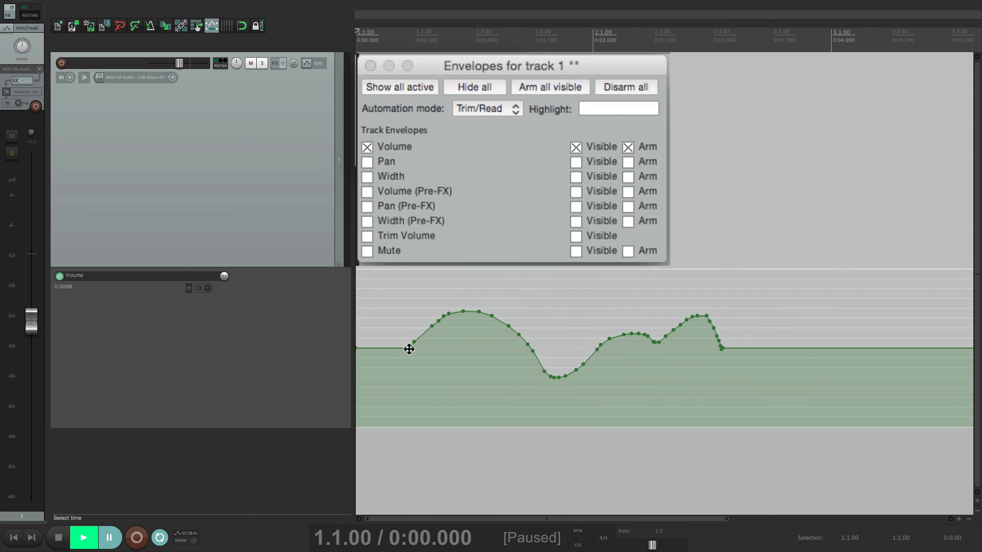
pyautogui.press('super+z')
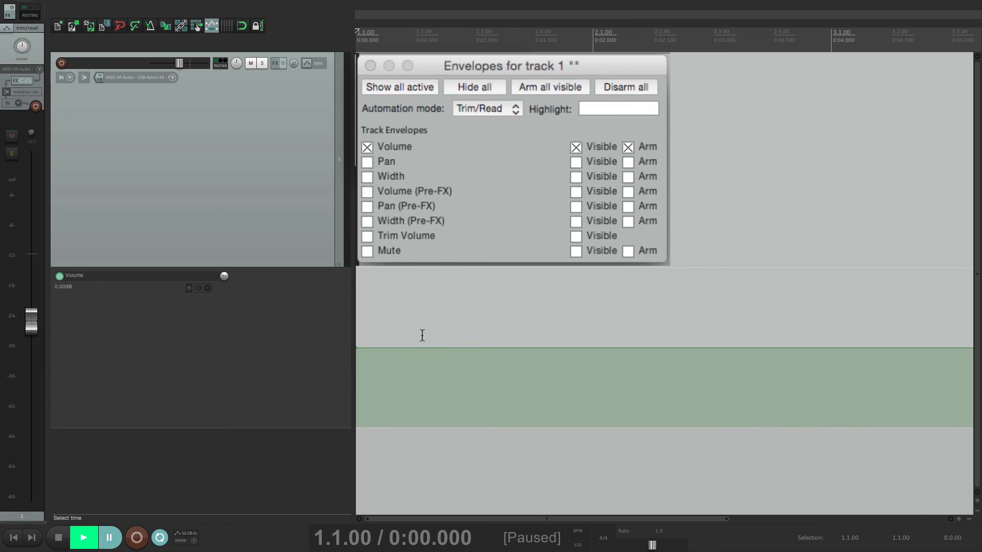
pyautogui.click(490, 109)
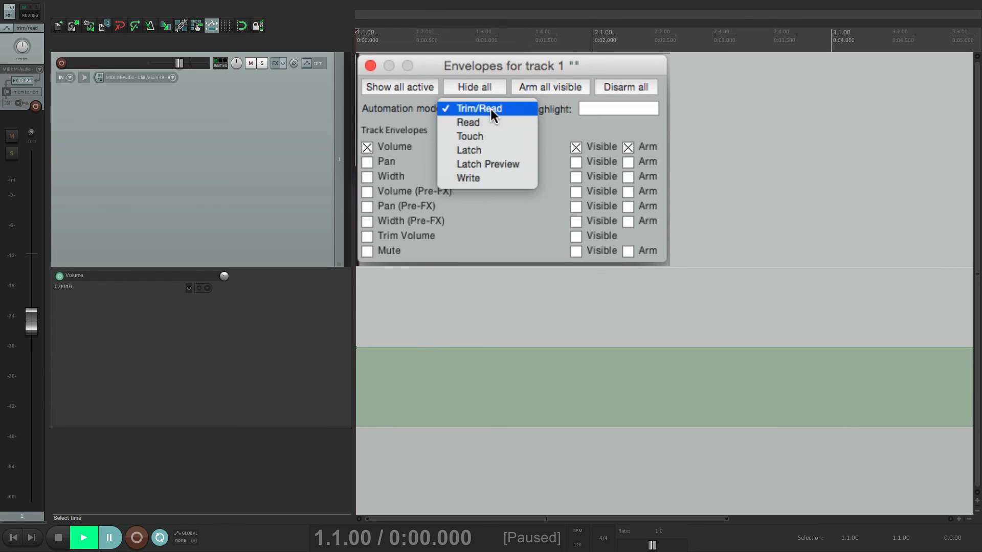
pyautogui.click(507, 177)
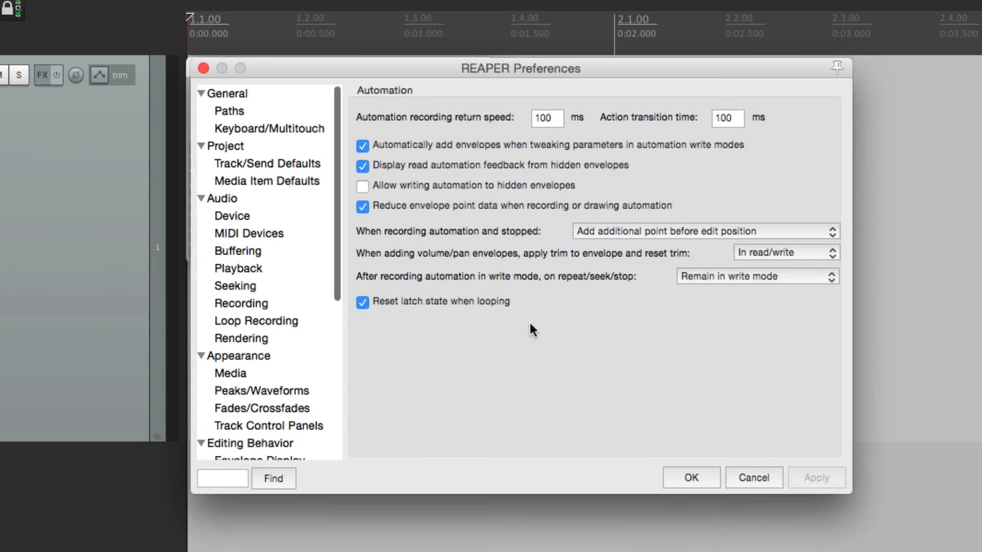
# Step: Set the preference for applying trim to new volume/pan envelopes to "Never" and activate track 1's Volume envelope
pyautogui.click(742, 259)
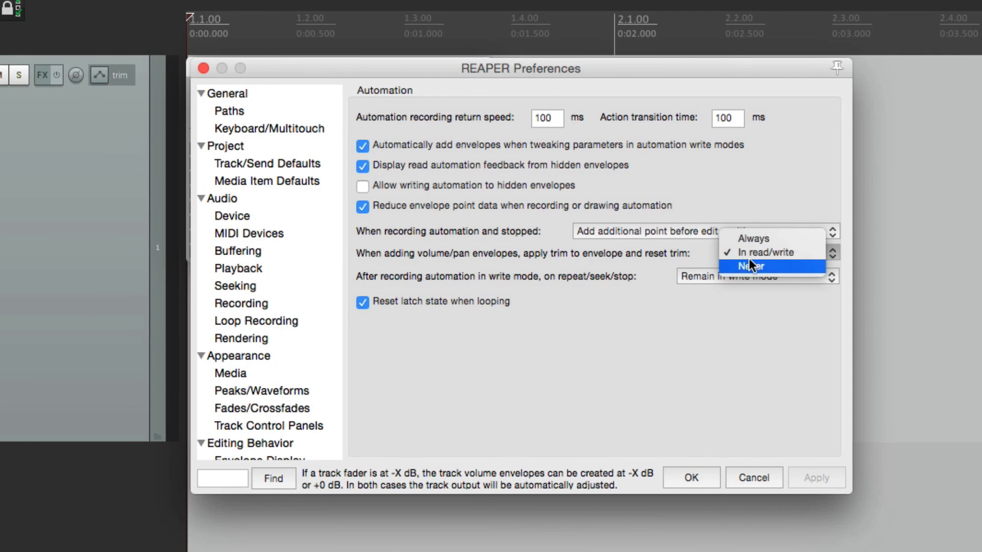
pyautogui.click(782, 266)
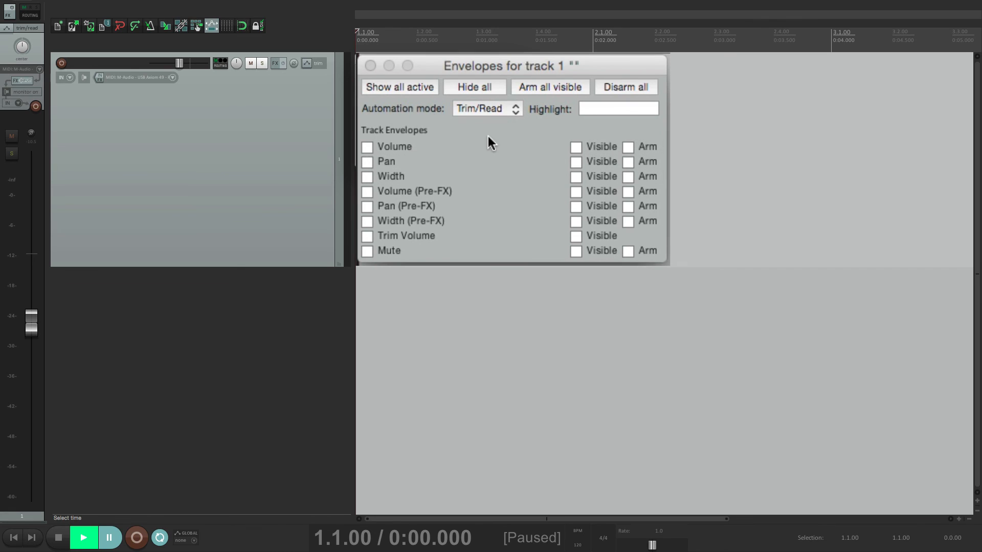
pyautogui.click(362, 143)
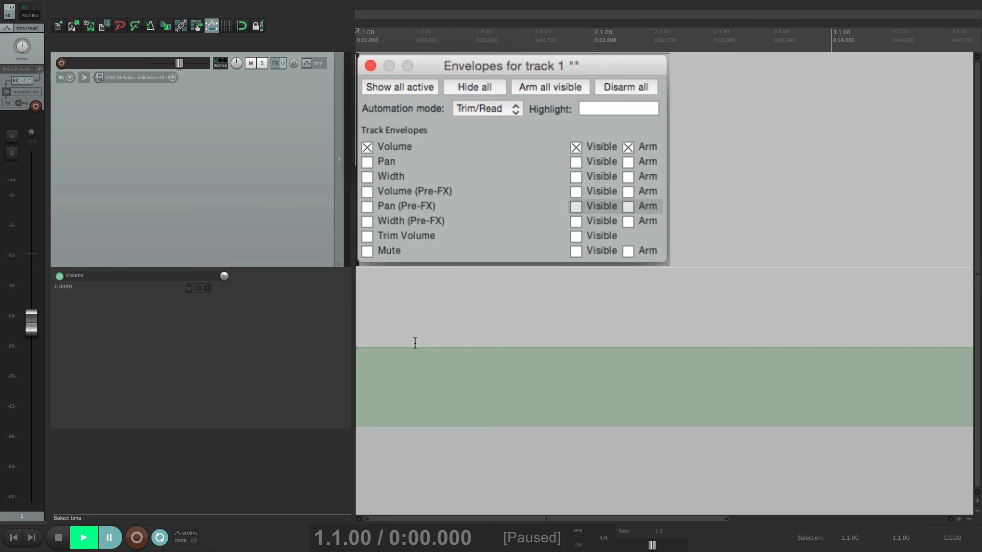
# Step: Switch track 1's automation mode through Read, Touch and Write, and back to Trim/Read
pyautogui.click(498, 107)
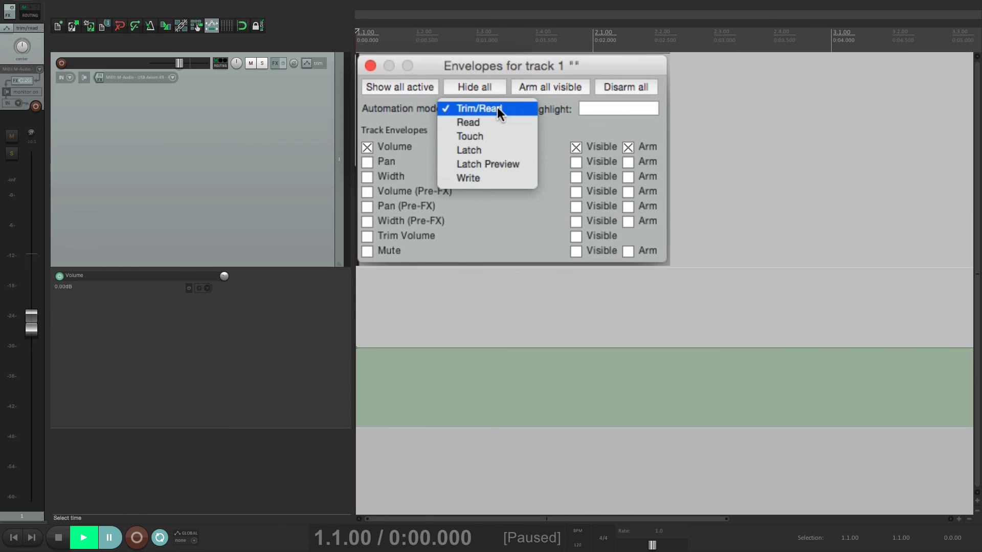
pyautogui.click(502, 118)
pyautogui.click(489, 109)
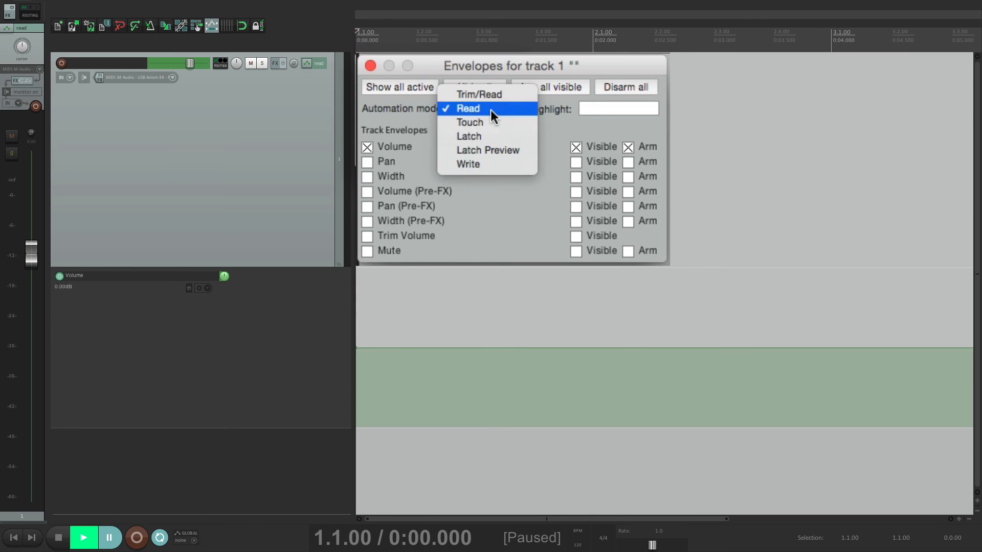
pyautogui.click(502, 119)
pyautogui.click(501, 102)
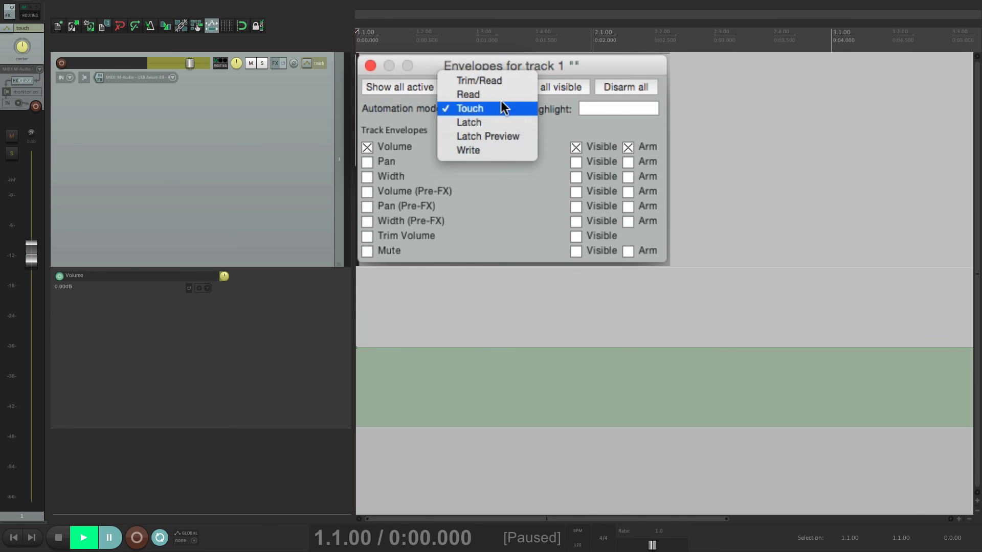
pyautogui.click(501, 146)
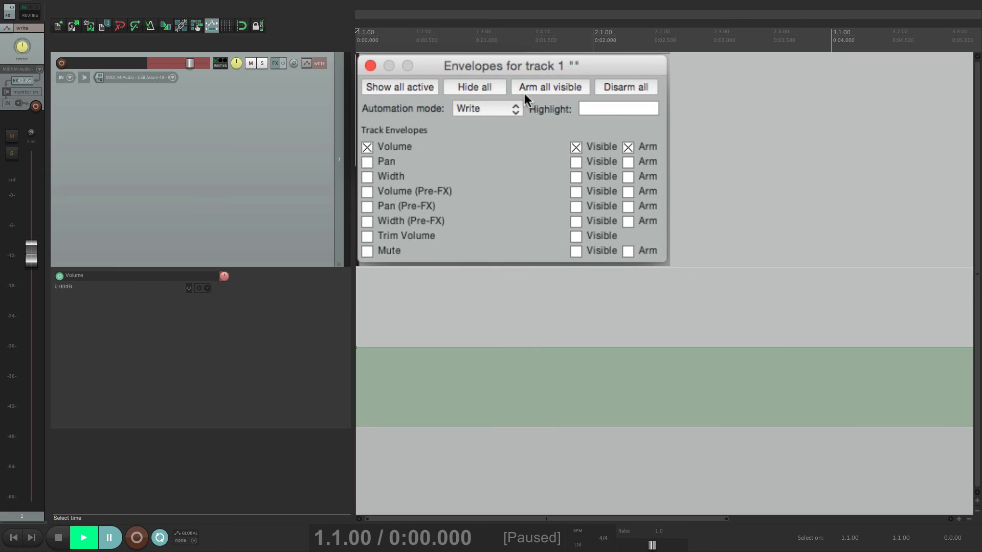
pyautogui.click(506, 110)
pyautogui.click(508, 40)
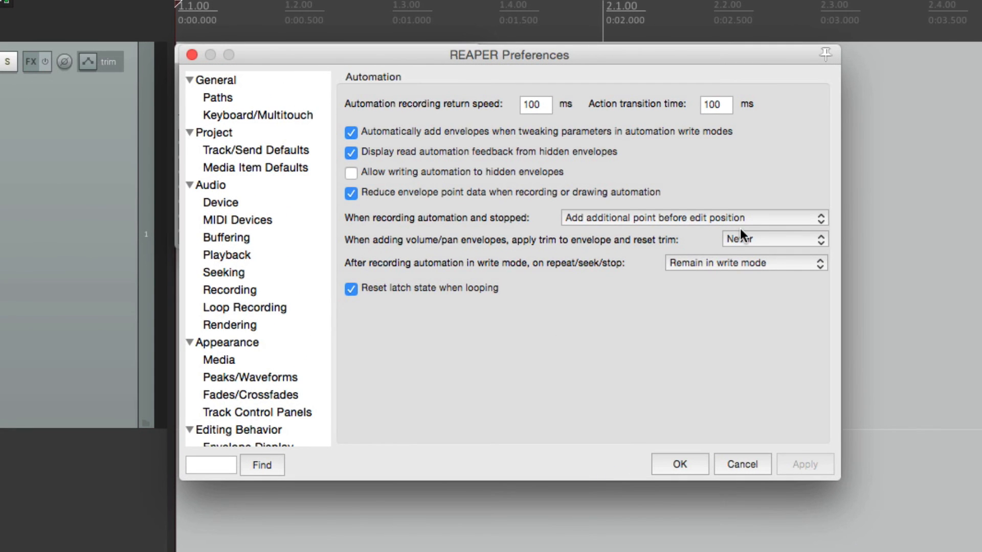
# Step: Set the preference for applying trim to new volume/pan envelopes back to "Always" and apply the preferences
pyautogui.click(741, 230)
pyautogui.click(754, 212)
pyautogui.click(702, 460)
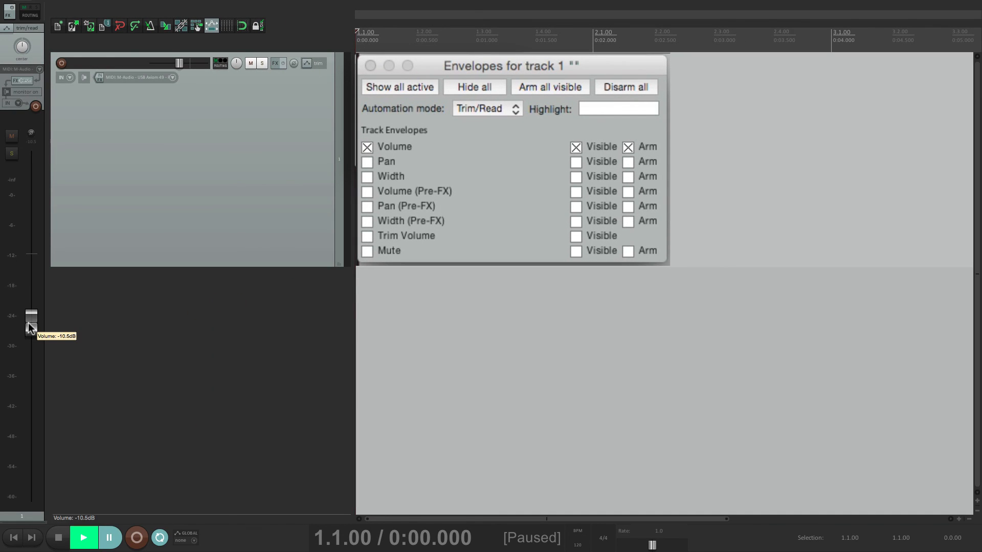
# Step: Switch track 1 to Write automation mode and activate its Volume envelope
pyautogui.click(498, 111)
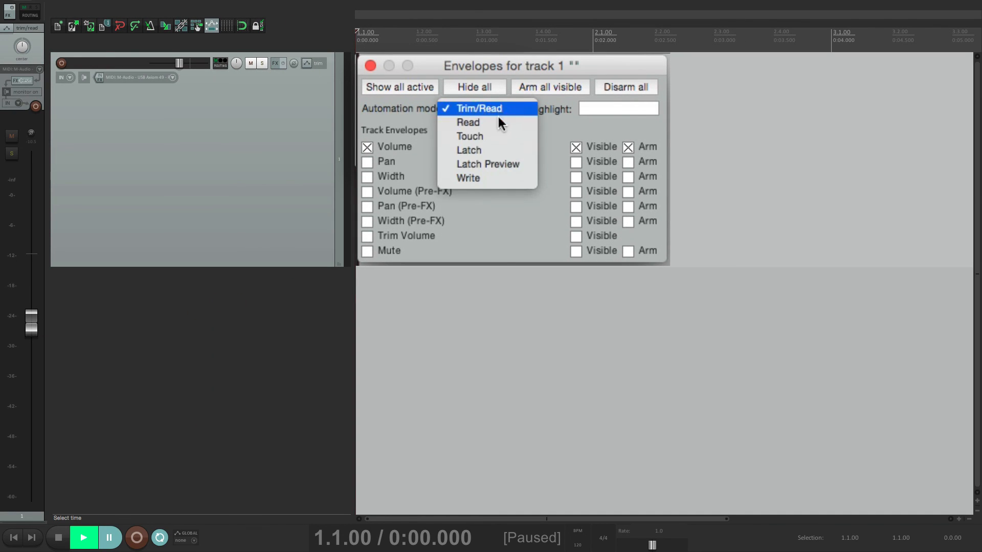
pyautogui.click(504, 177)
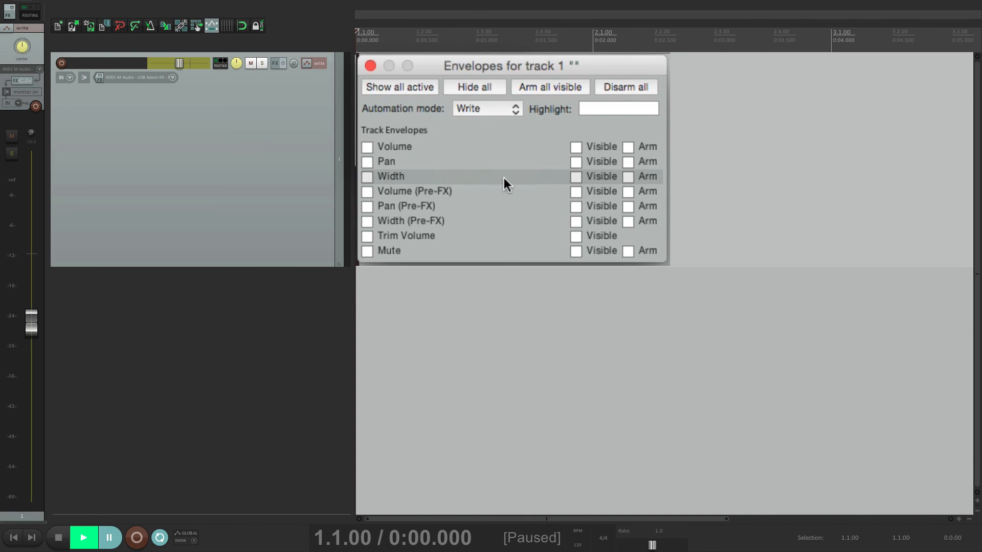
pyautogui.click(366, 148)
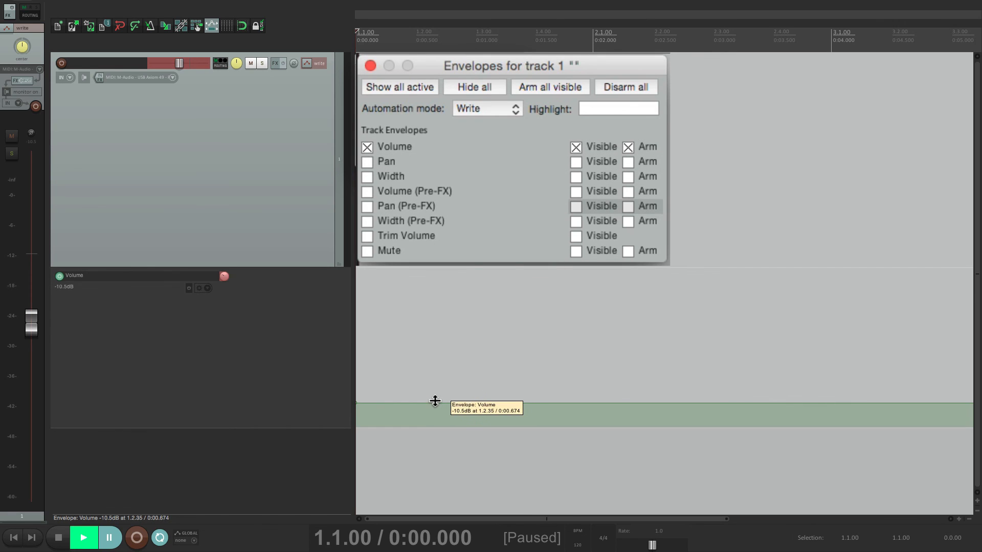
# Step: Switch track 1's automation mode to Latch and back to Write
pyautogui.click(479, 112)
pyautogui.click(508, 33)
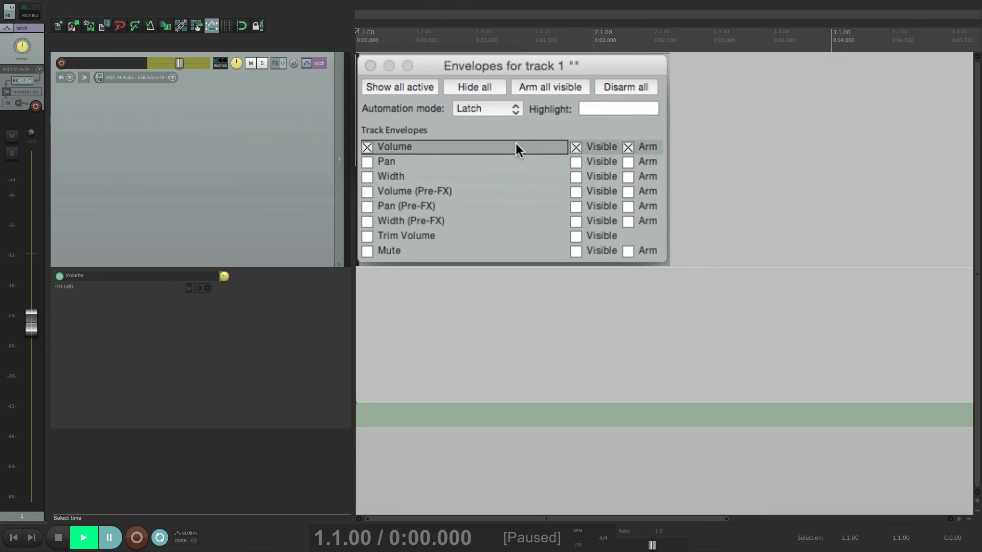
pyautogui.click(488, 109)
pyautogui.click(497, 141)
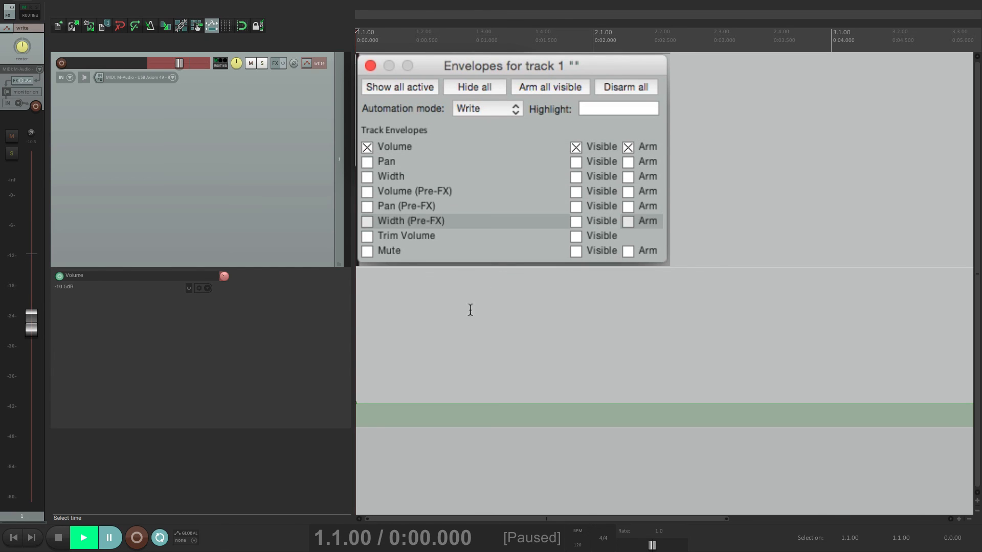
# Step: Record fader moves on track 1 in Write mode from about 0.2 seconds, and overwrite them with a second pass at a steady level
pyautogui.click(377, 327)
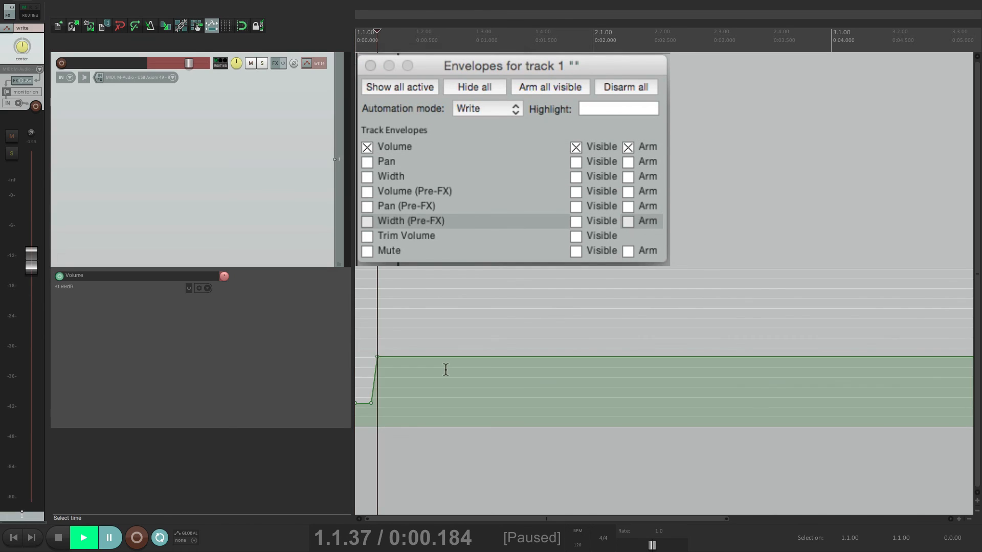
pyautogui.press('space')
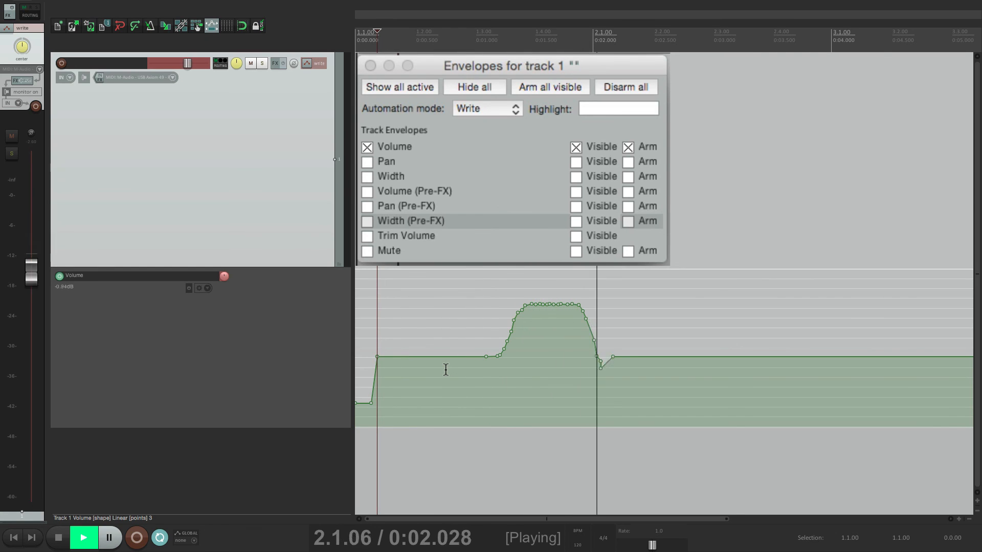
pyautogui.press('space')
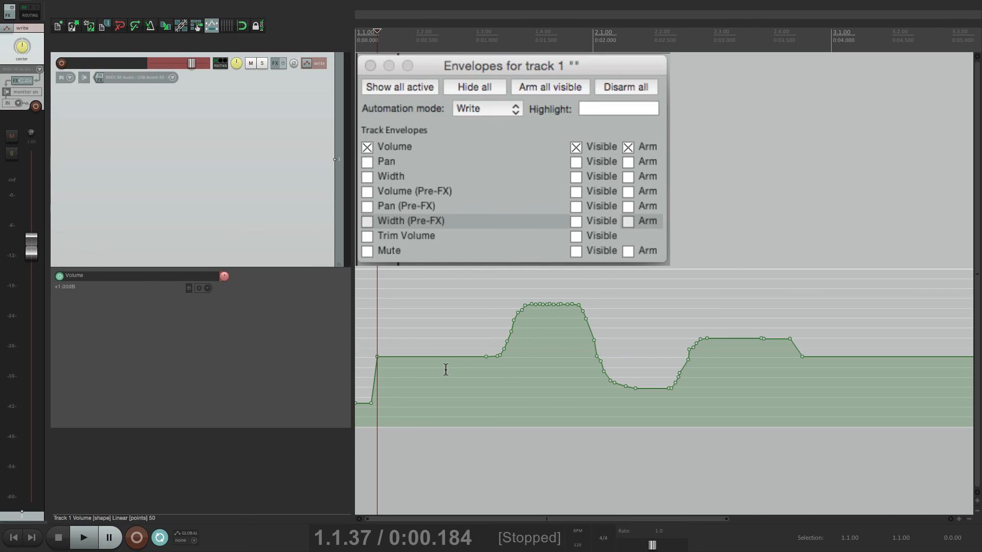
pyautogui.press('space')
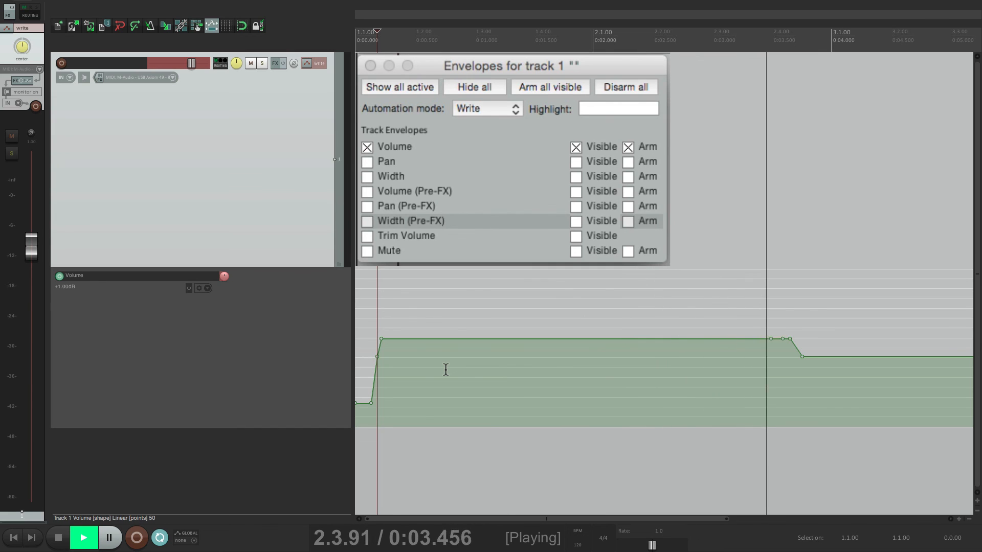
pyautogui.press('space')
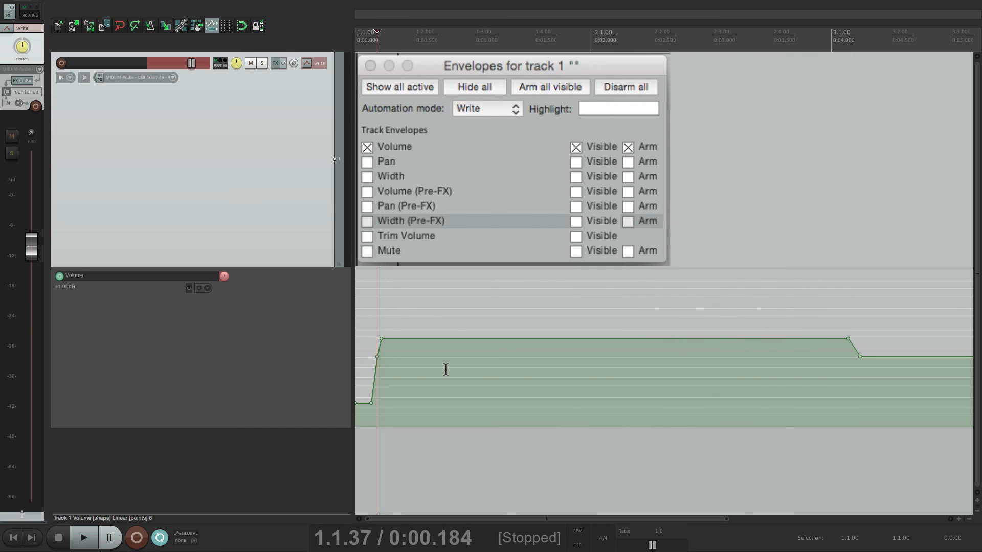
# Step: Set the preference for after recording automation in write mode to "Switch to touch mode" and confirm the preferences
pyautogui.press('super+comma')
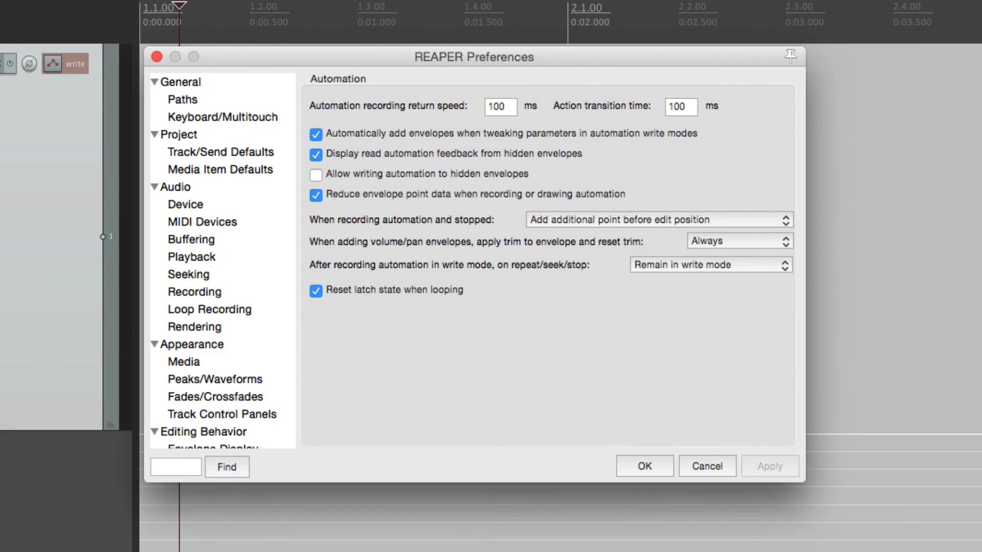
pyautogui.click(664, 266)
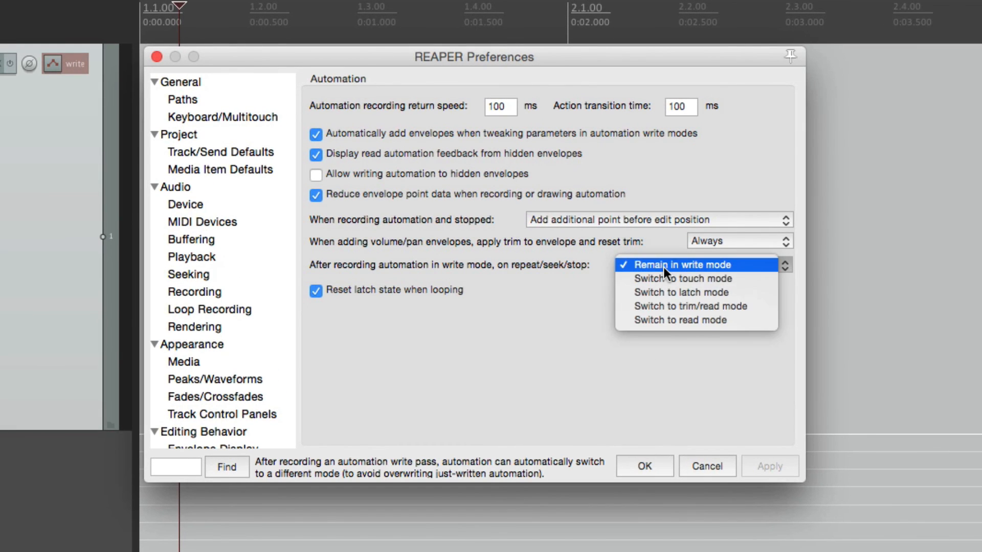
pyautogui.click(722, 277)
pyautogui.click(630, 463)
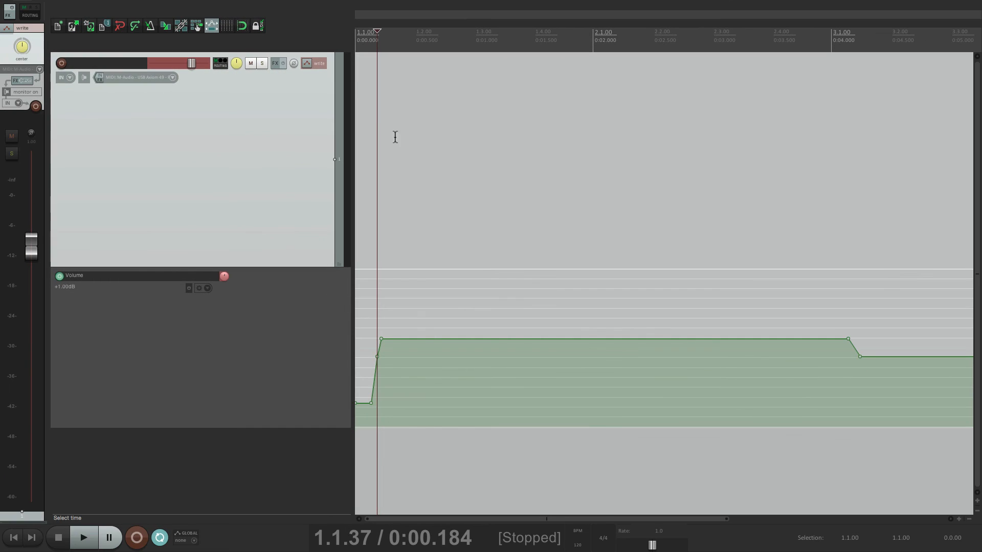
# Step: Reopen track 1's envelopes window, record a volume dip in Write mode from about 0.2 seconds, and play it back from there
pyautogui.click(52, 63)
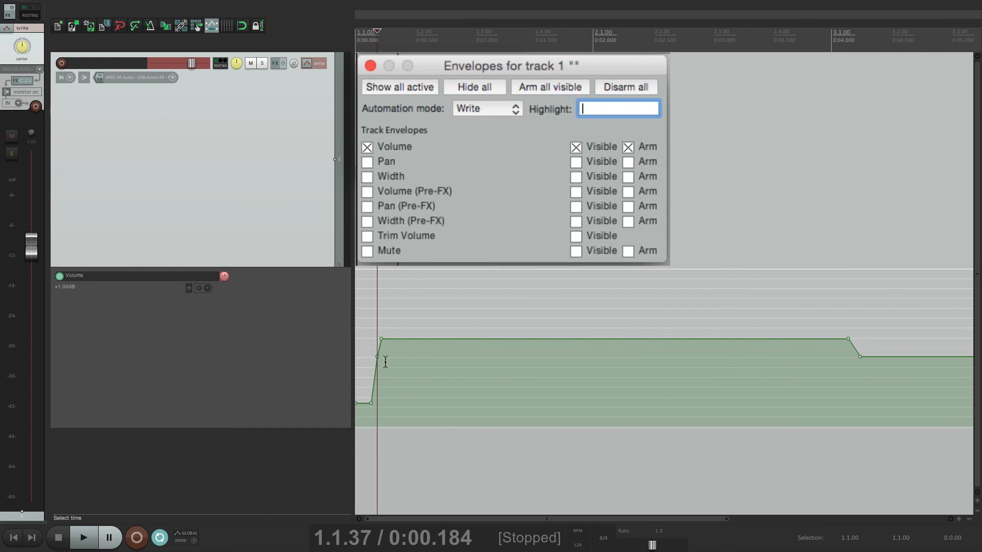
pyautogui.click(380, 379)
pyautogui.press('space')
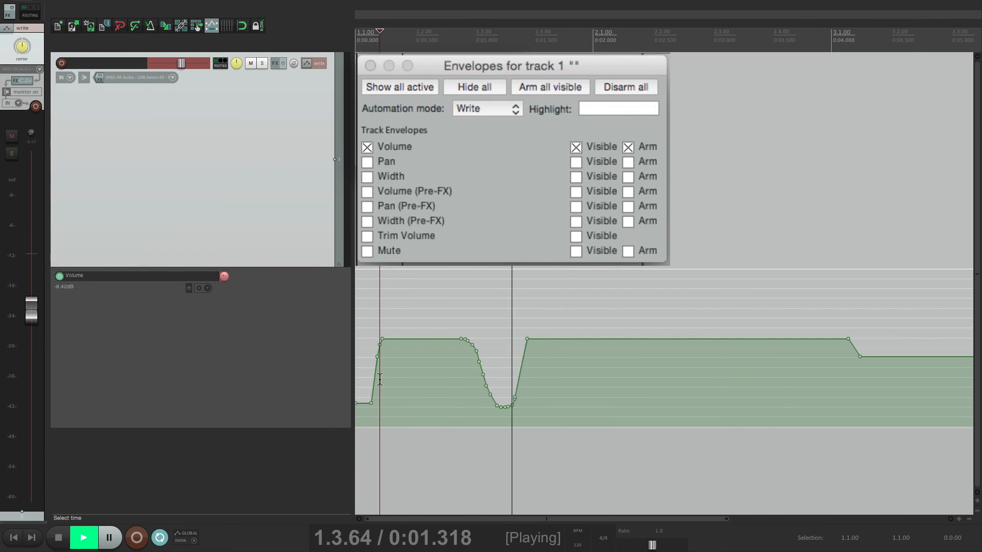
pyautogui.press('space')
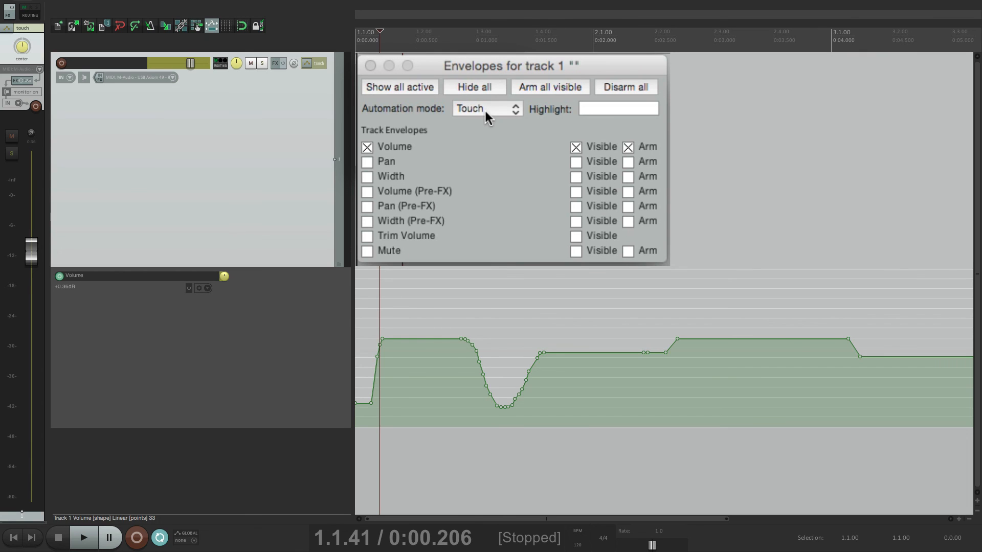
pyautogui.press('space')
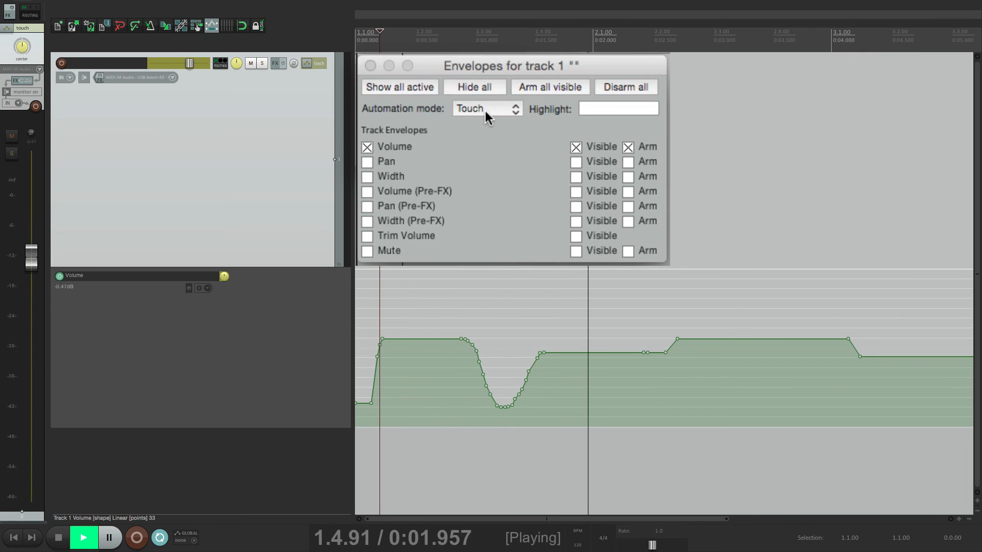
pyautogui.press('space')
# Step: Change the preference for after recording automation in write mode to "Switch to read mode" and confirm it
pyautogui.press('super+comma')
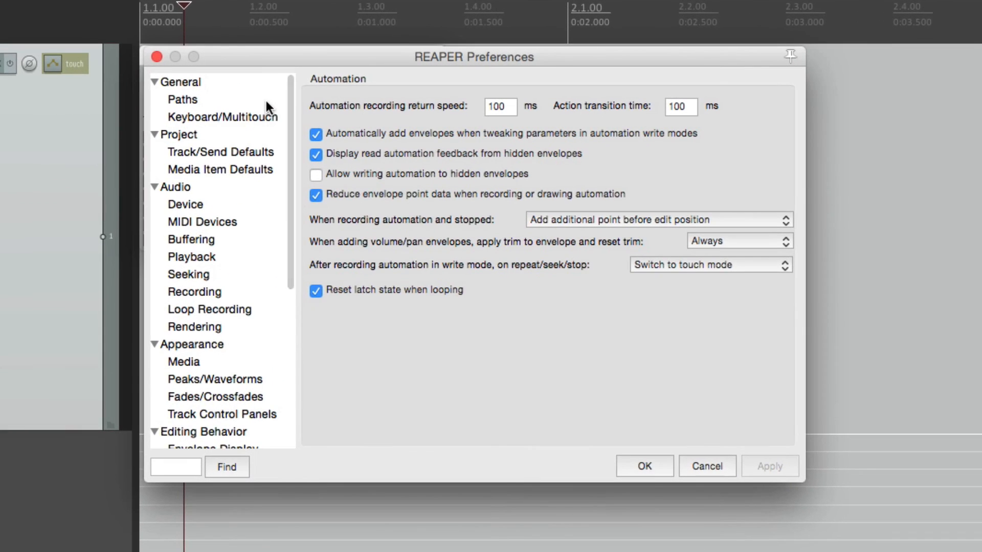
pyautogui.click(640, 264)
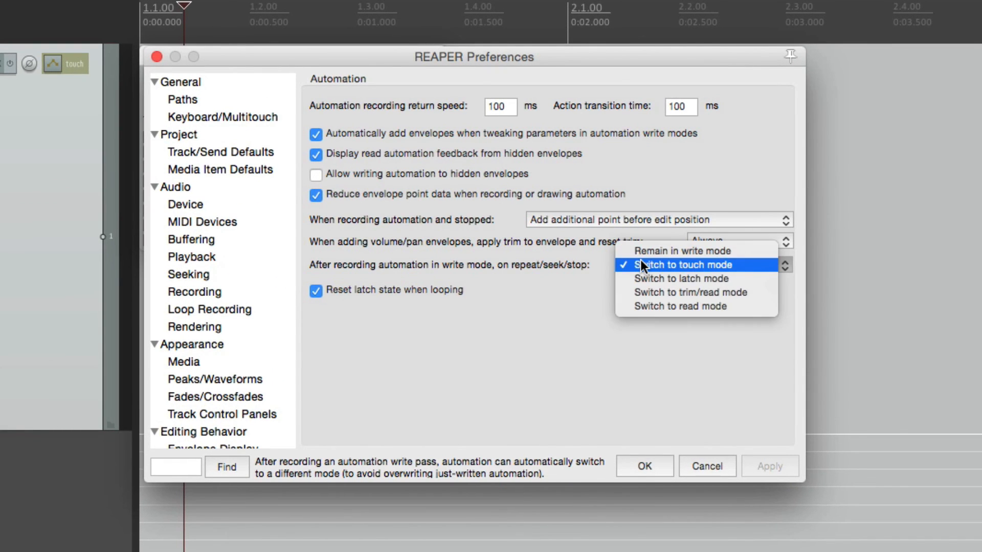
pyautogui.click(636, 307)
pyautogui.click(643, 465)
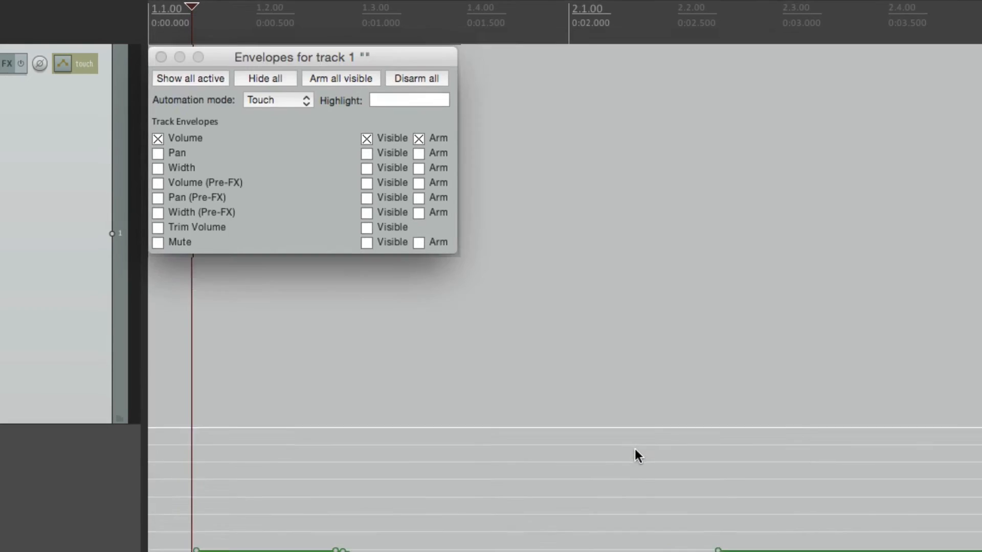
# Step: Return track 1 to Write mode and record up-and-down fader moves starting from about 0.2 seconds
pyautogui.click(466, 106)
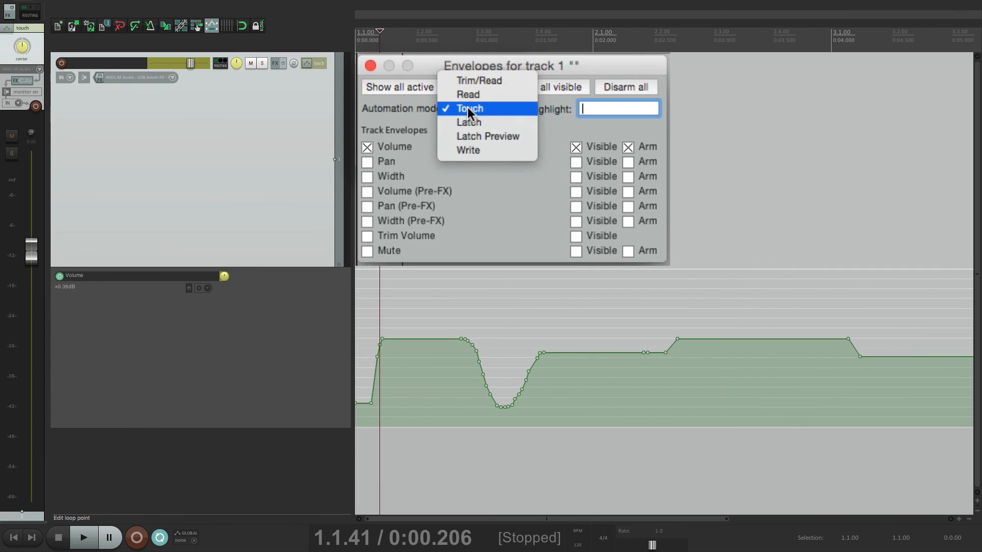
pyautogui.click(483, 150)
pyautogui.click(379, 309)
pyautogui.press('space')
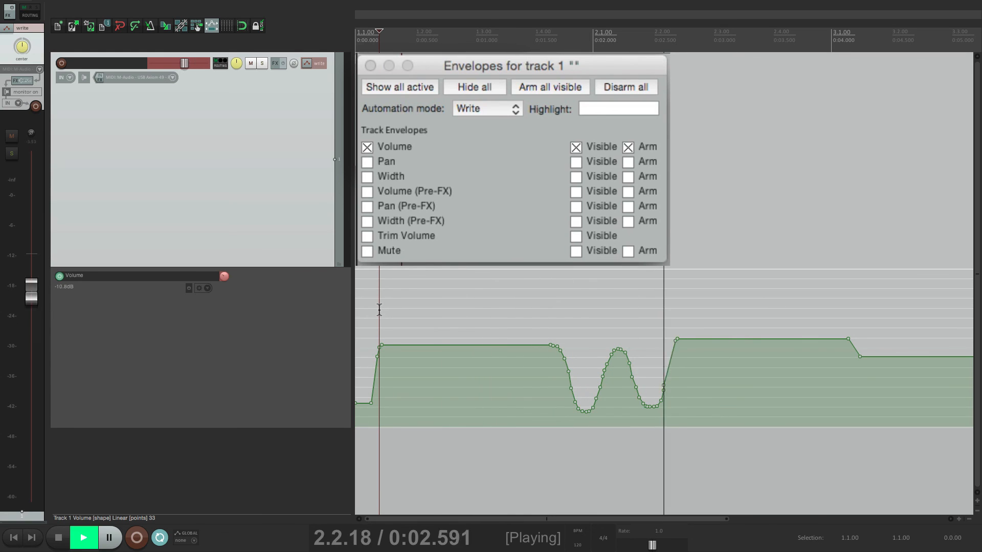
pyautogui.press('space')
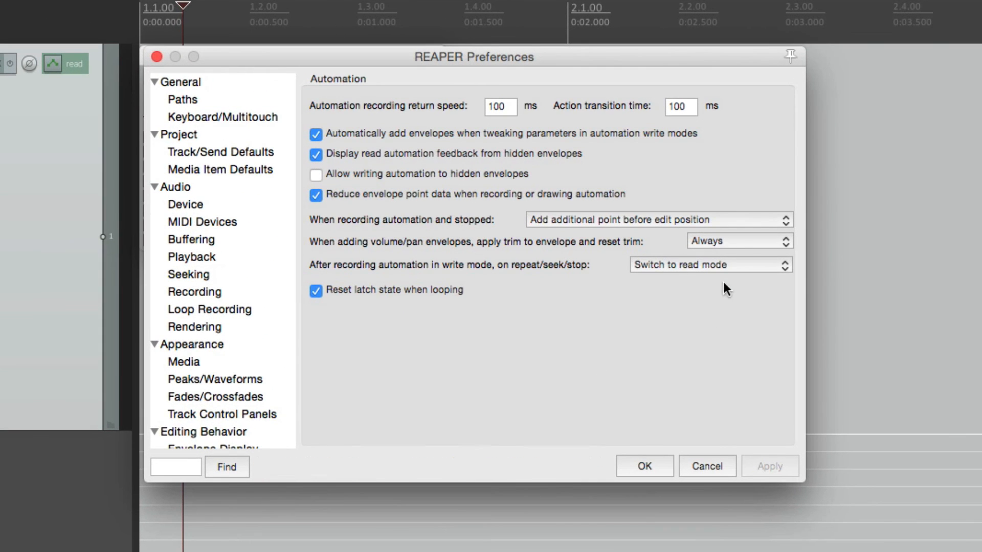
# Step: Set the preference for after recording automation in write mode back to "Remain in write mode" and confirm it
pyautogui.click(663, 175)
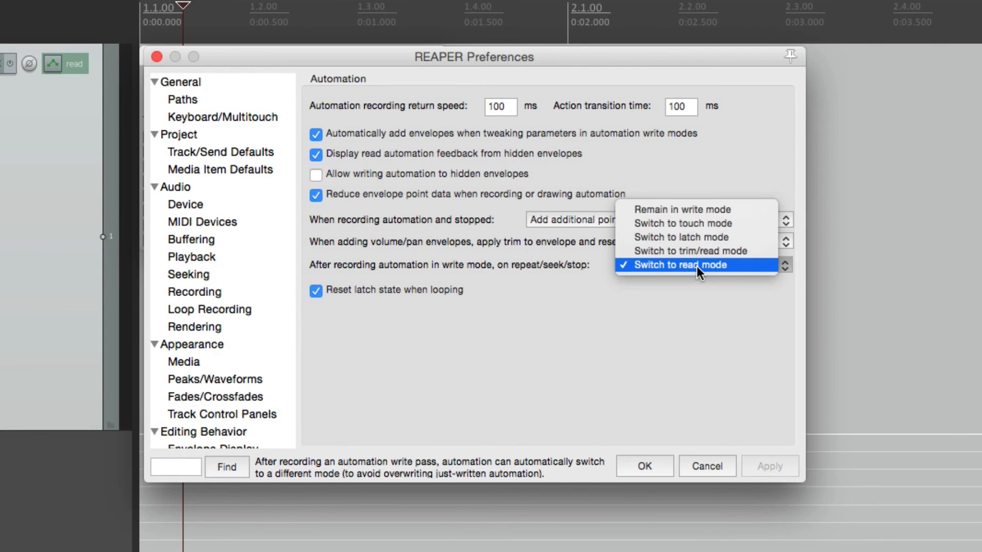
pyautogui.click(697, 209)
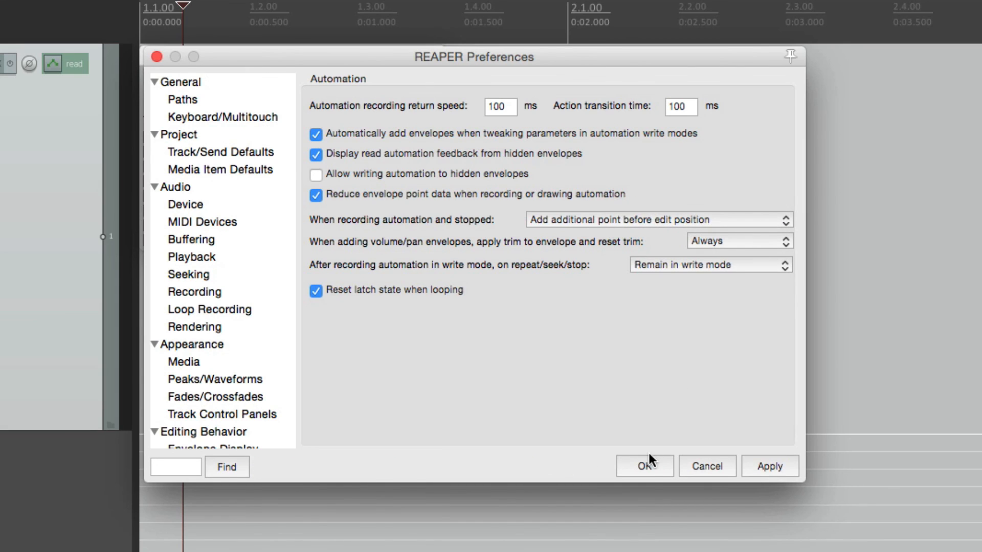
pyautogui.click(644, 466)
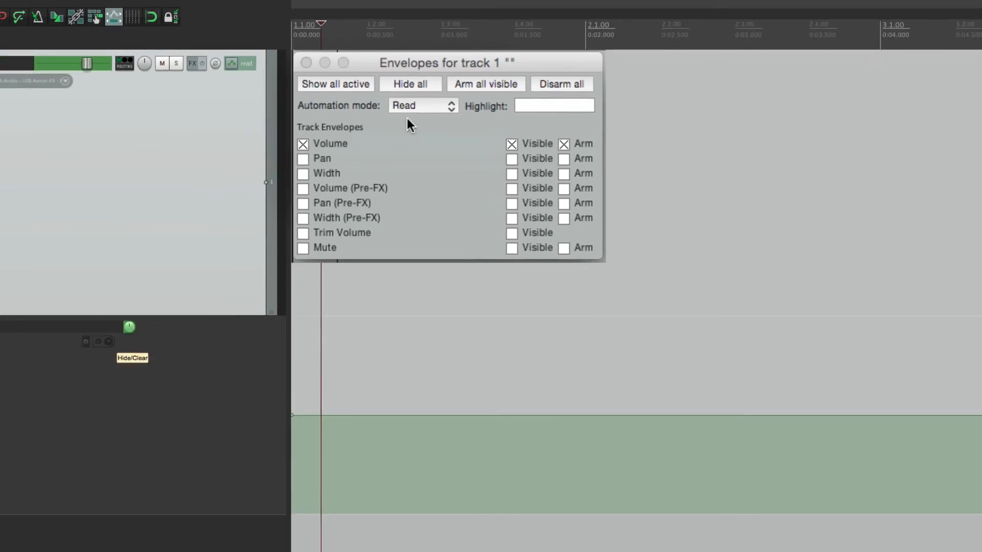
# Step: Put track 1 in Write mode and make a time selection from about 1.0 to 2.6 seconds
pyautogui.click(412, 105)
pyautogui.click(444, 164)
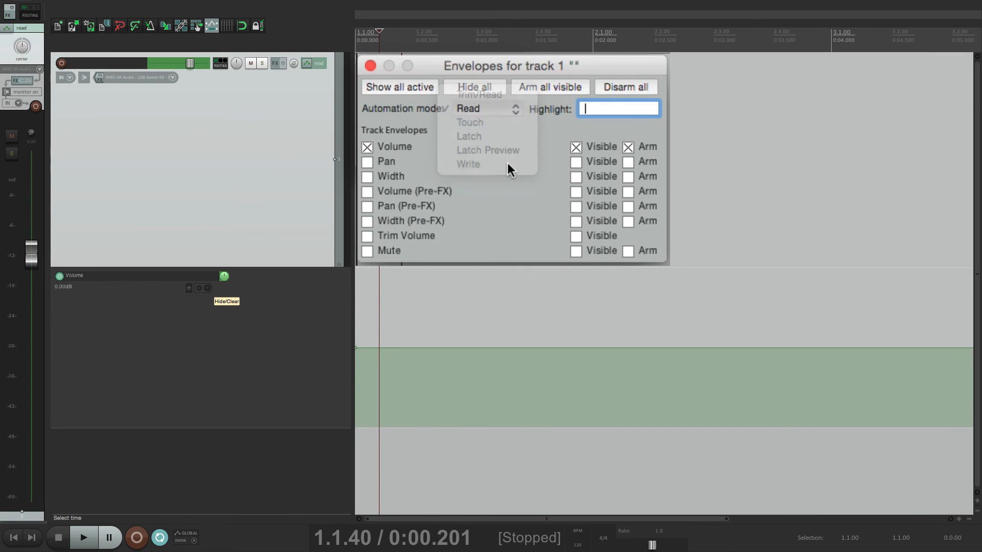
pyautogui.moveTo(478, 330); pyautogui.dragTo(666, 331)
# Step: Record track 1's volume automation from about 0.3 seconds, looping through the time selection, and stop
pyautogui.click(392, 325)
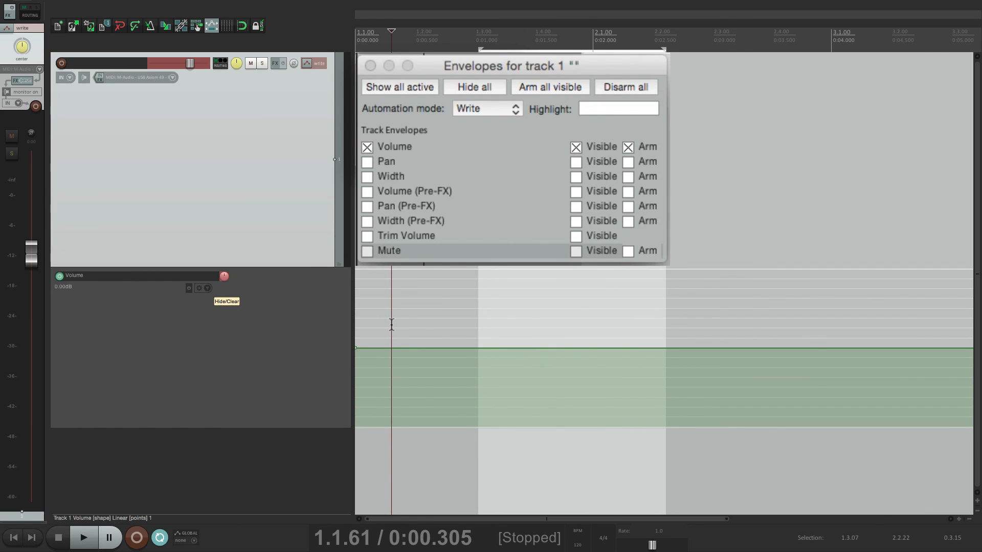
pyautogui.press('space')
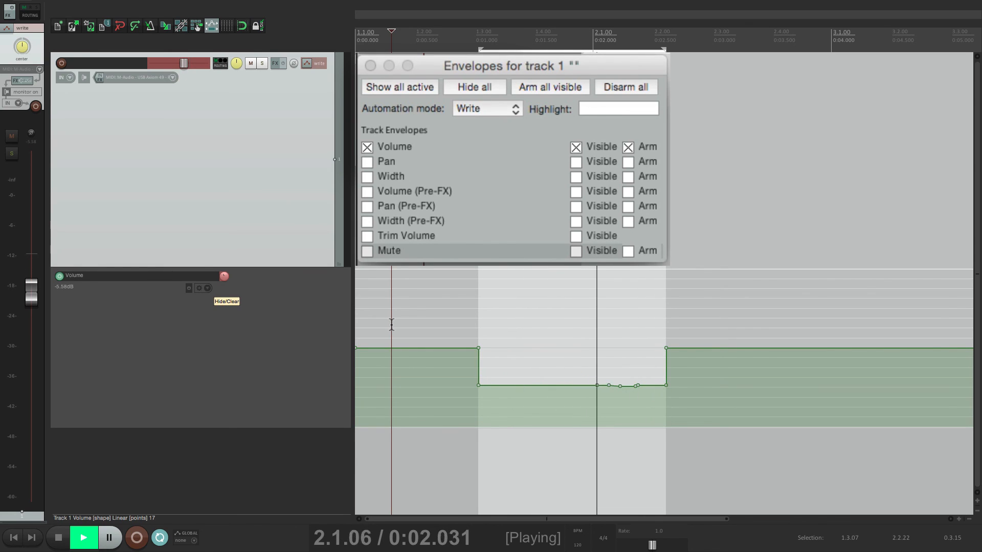
pyautogui.press('space')
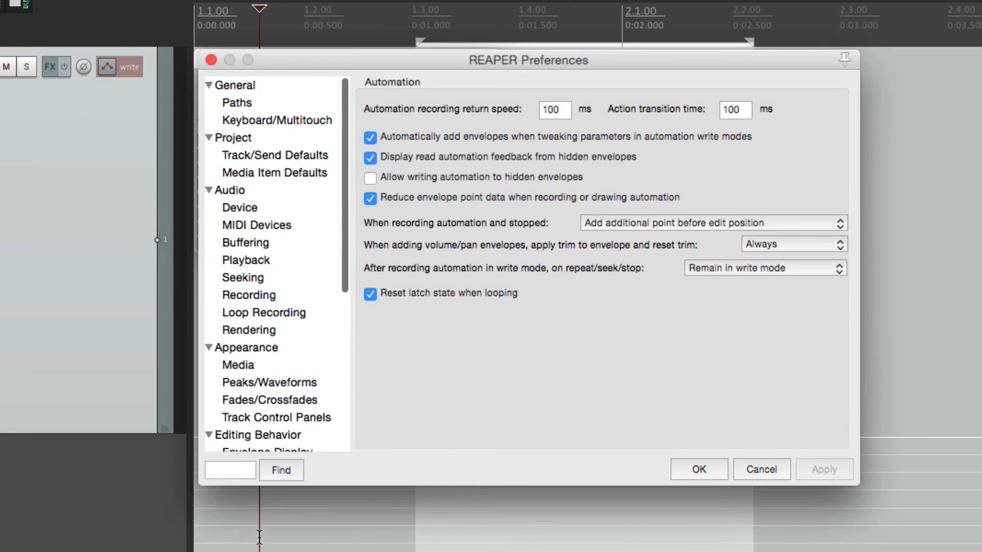
# Step: Apply "Switch to touch mode" as the preference for after recording in write mode, and stop the looped automation pass on track 1
pyautogui.click(751, 268)
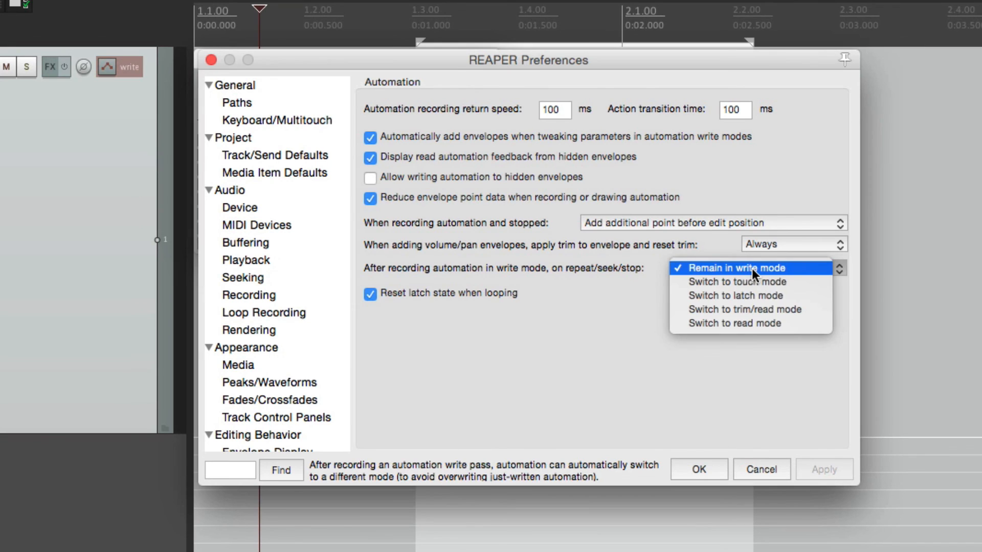
pyautogui.click(773, 281)
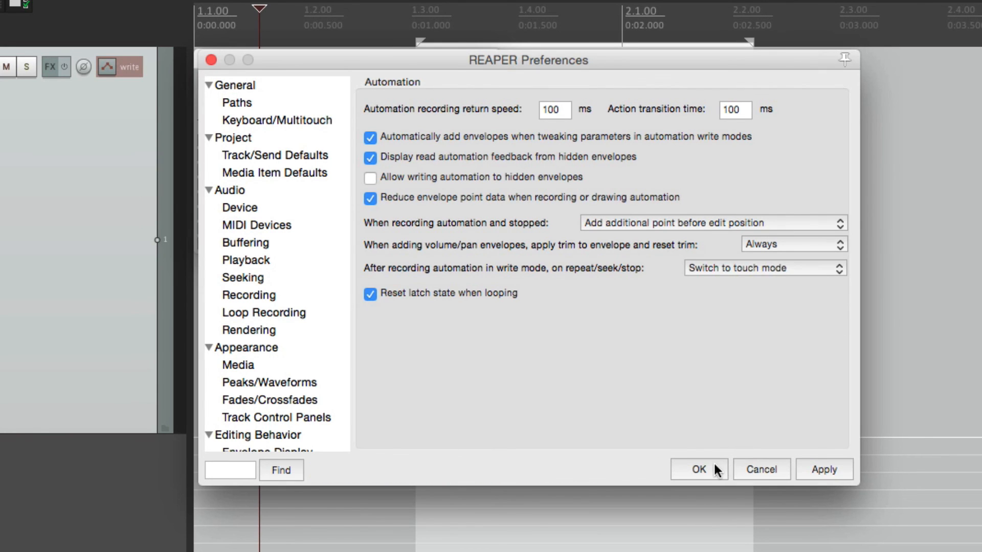
pyautogui.click(715, 465)
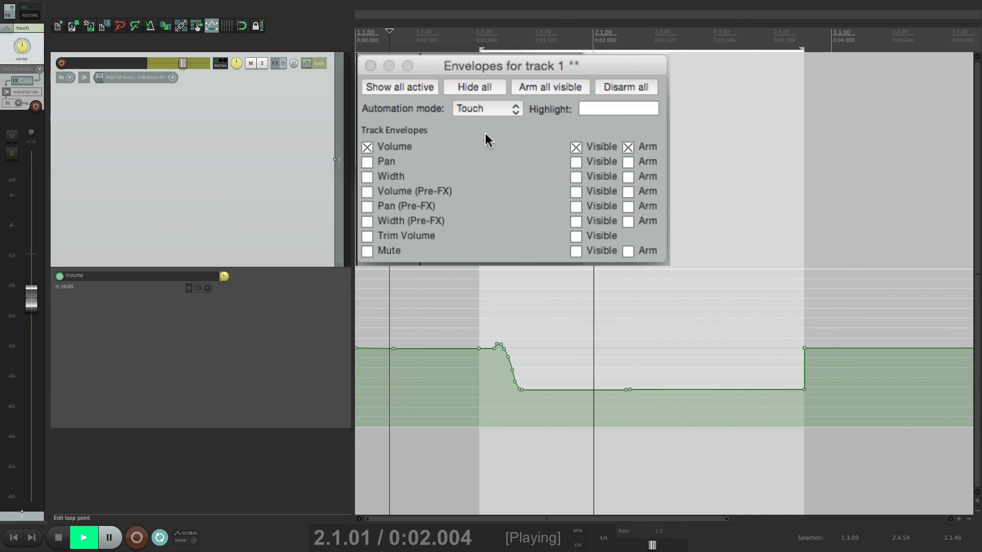
pyautogui.press('space')
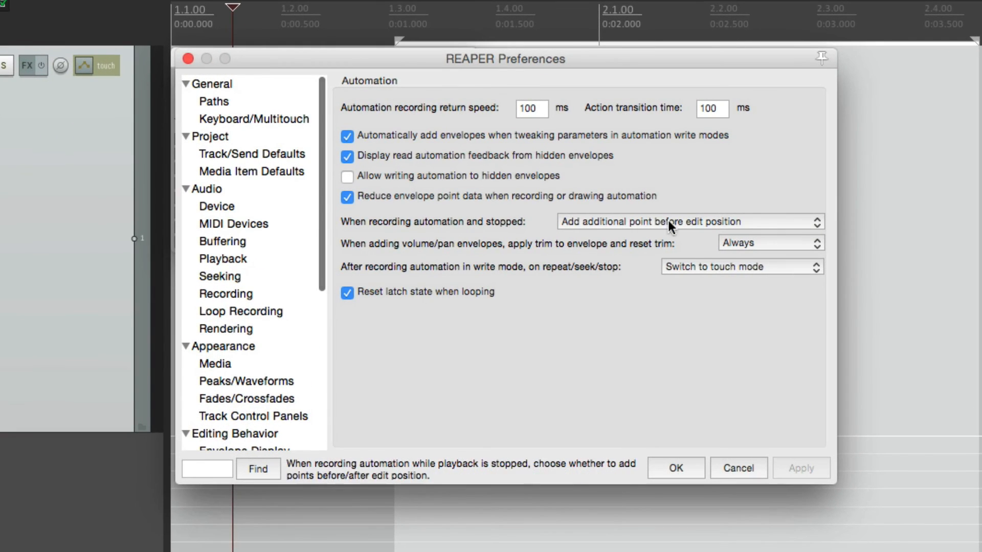
# Step: Choose "Remain in write mode" again for what happens after recording automation in write mode
pyautogui.click(680, 268)
pyautogui.click(681, 253)
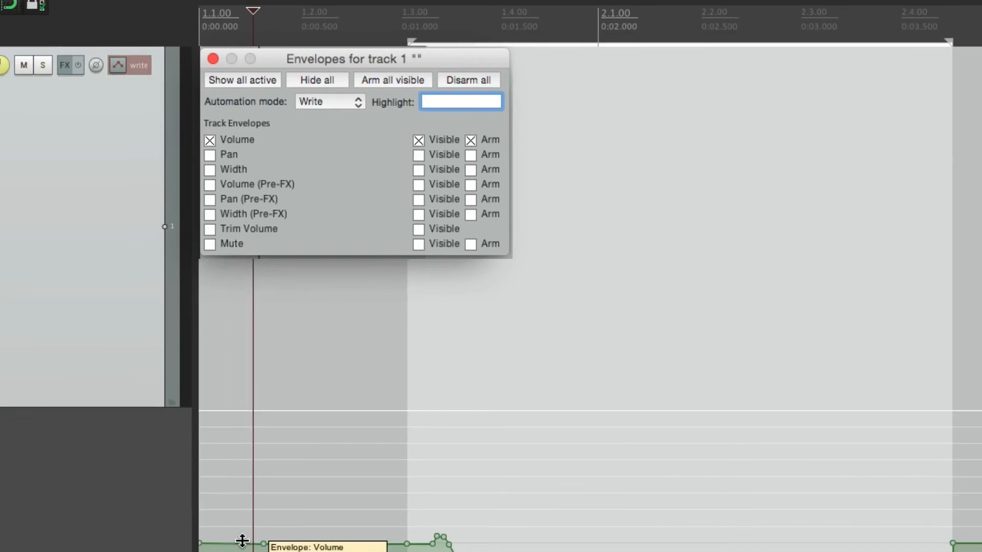
# Step: Record looped Write-mode volume automation on track 1 from about 0.3 seconds, and choose "Switch to touch mode" for after write-mode recording
pyautogui.press('space')
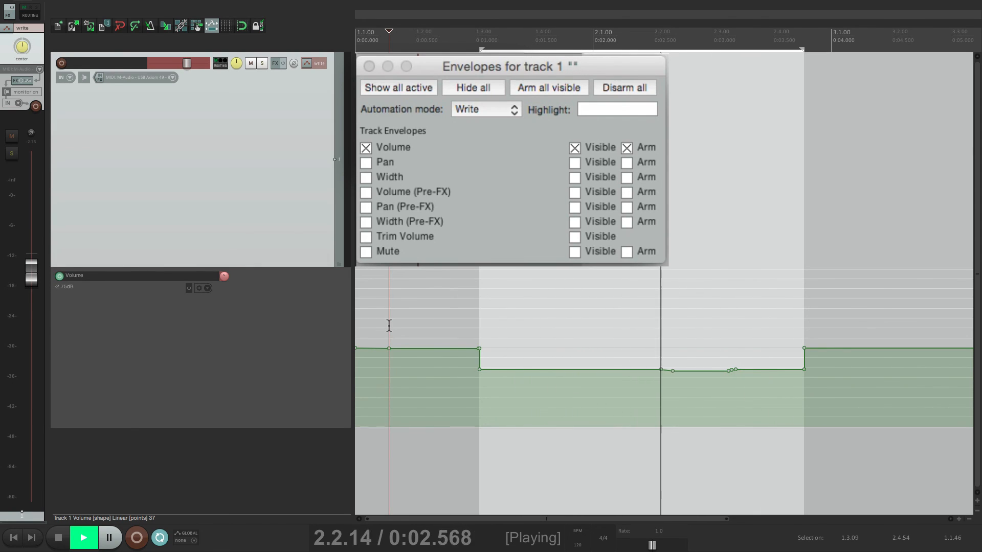
pyautogui.press('space')
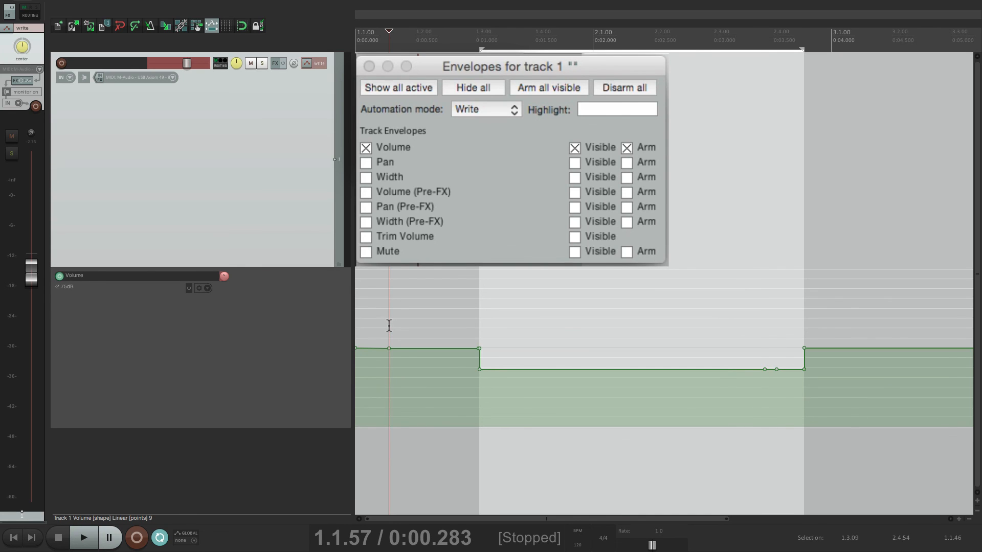
pyautogui.press('super+comma')
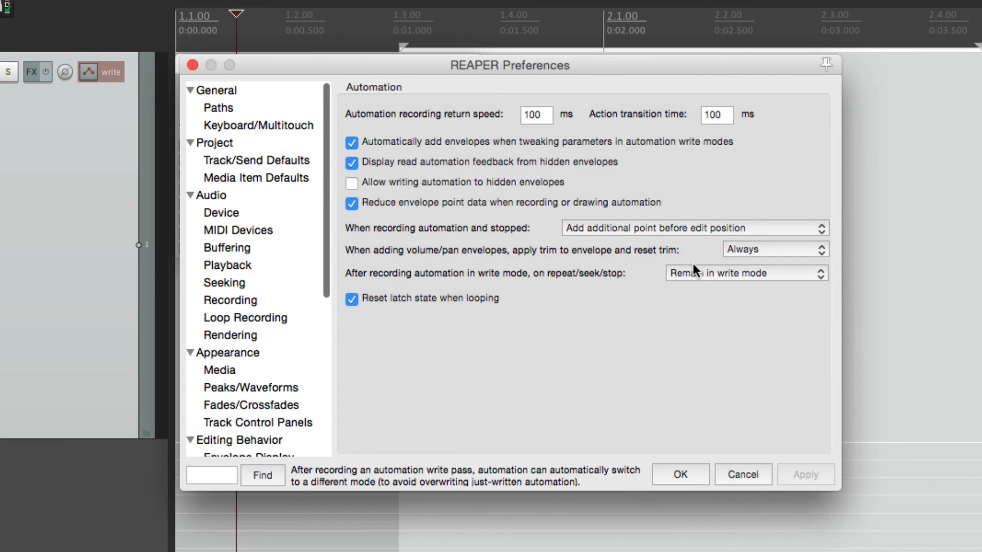
pyautogui.click(645, 175)
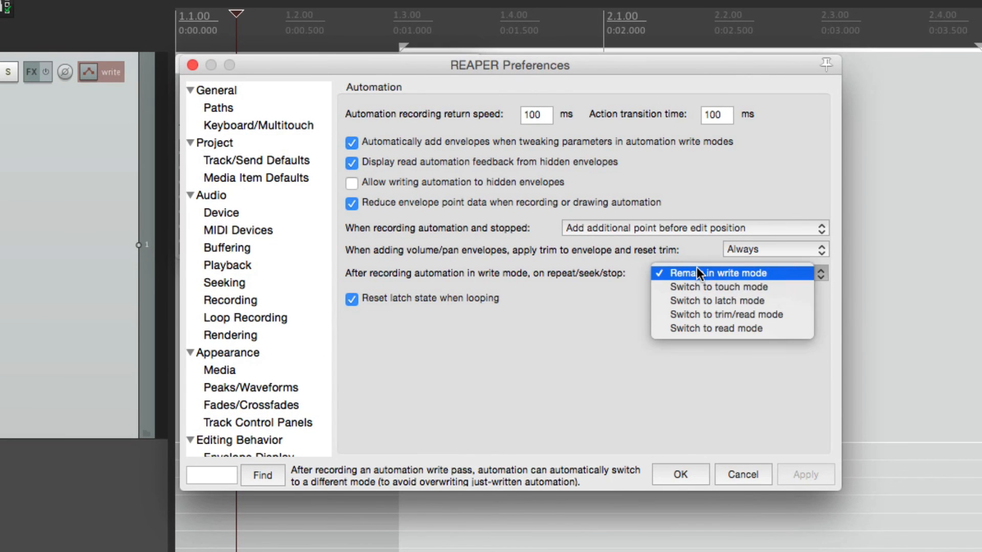
pyautogui.click(695, 288)
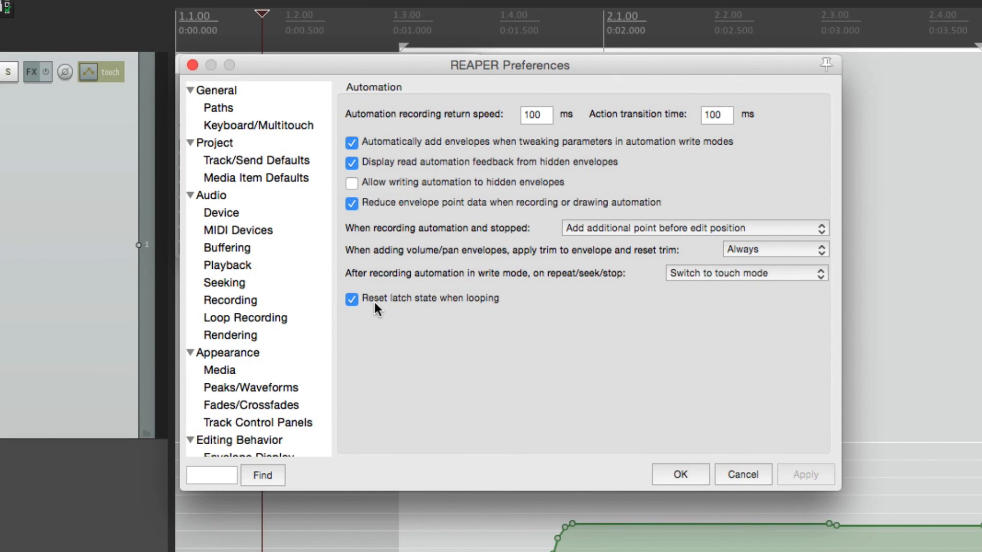
# Step: Put track 1 in Latch mode and record volume automation from about 1.3 seconds, looping a time selection of about 2.6 to 8.4 seconds
pyautogui.moveTo(435, 281)
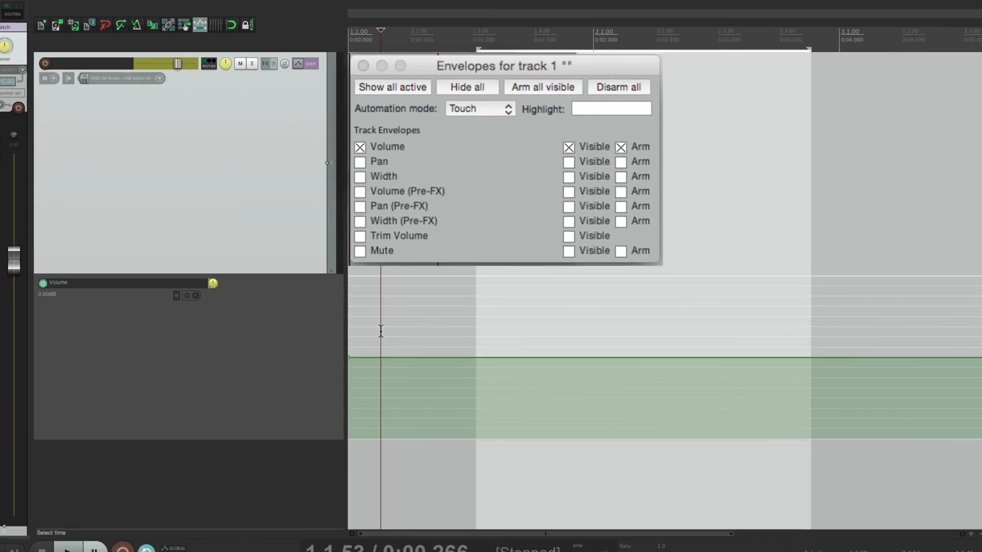
pyautogui.click(481, 110)
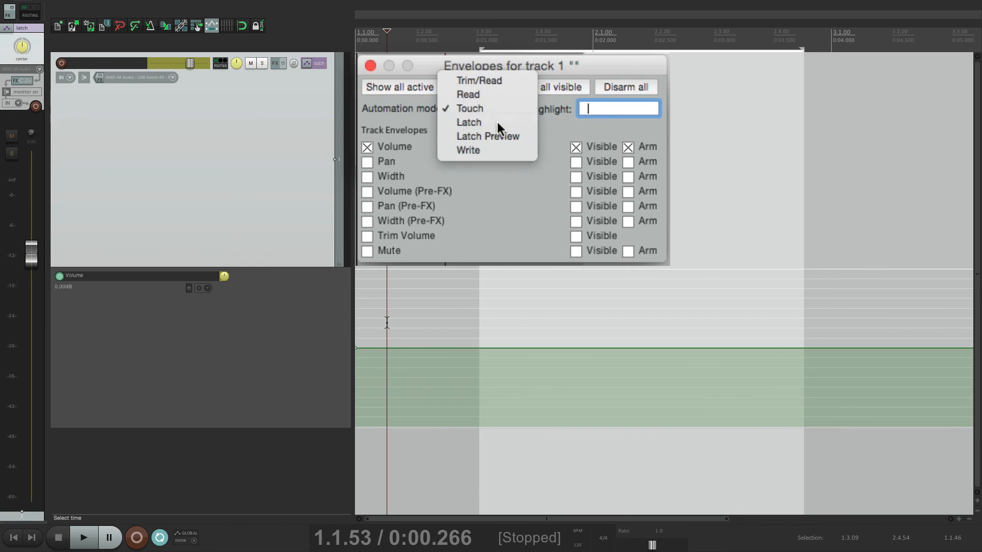
pyautogui.click(498, 122)
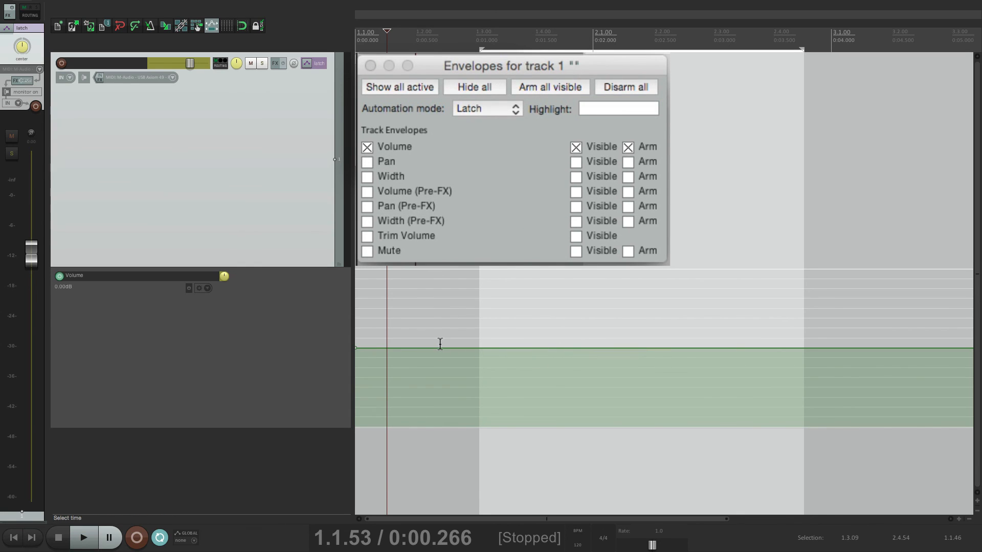
pyautogui.press('space')
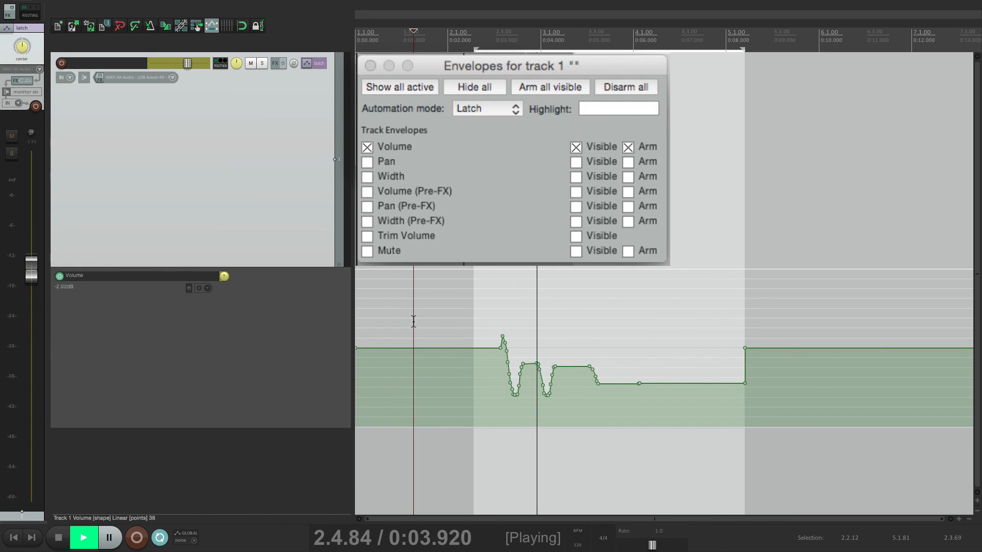
pyautogui.press('space')
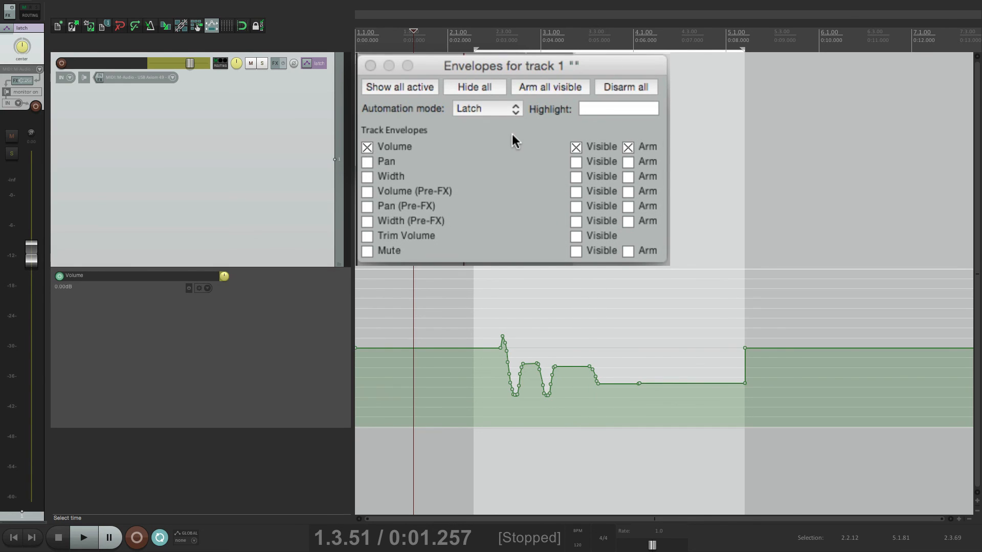
# Step: Turn off "Reset latch state when looping" in the automation preferences and undo the recorded latch automation on track 1
pyautogui.press('super+comma')
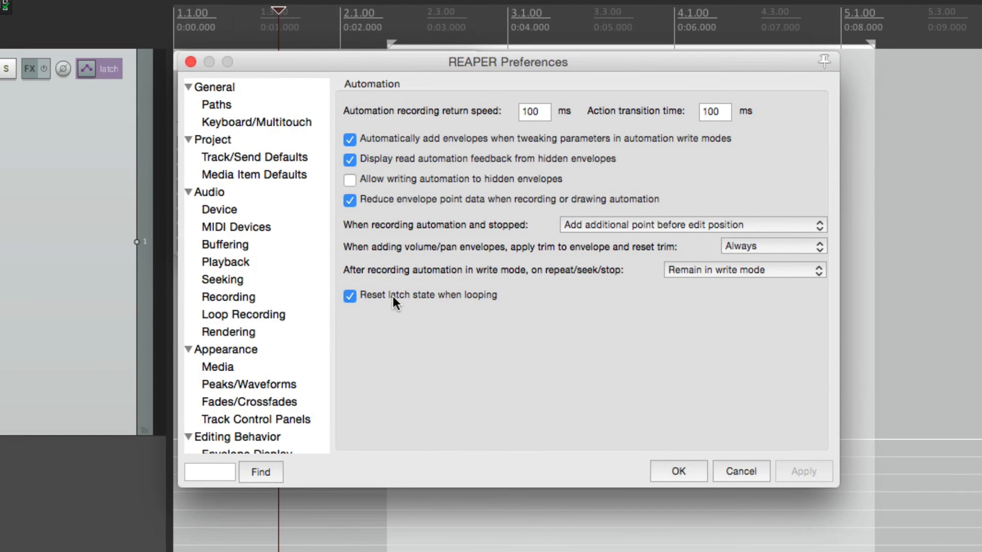
pyautogui.click(676, 471)
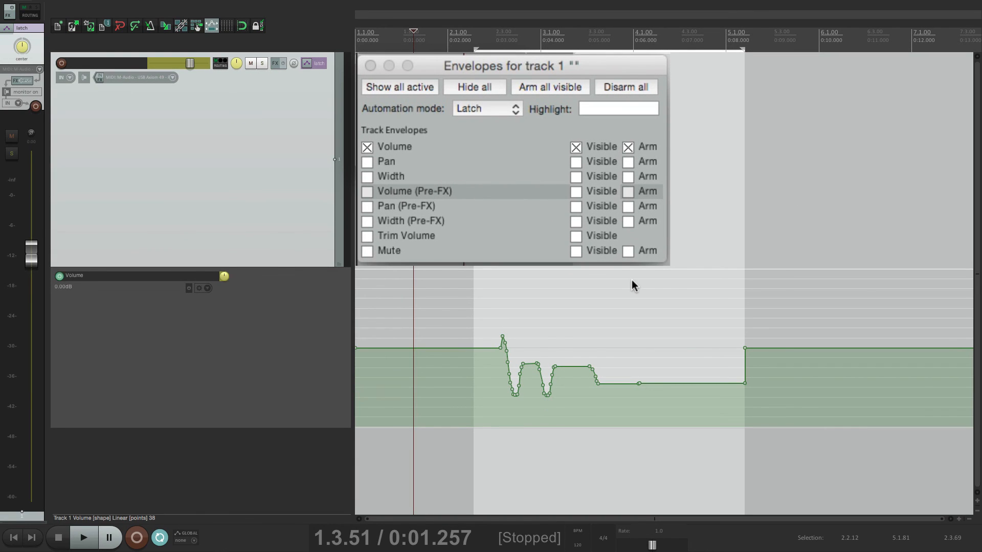
pyautogui.press('super+z')
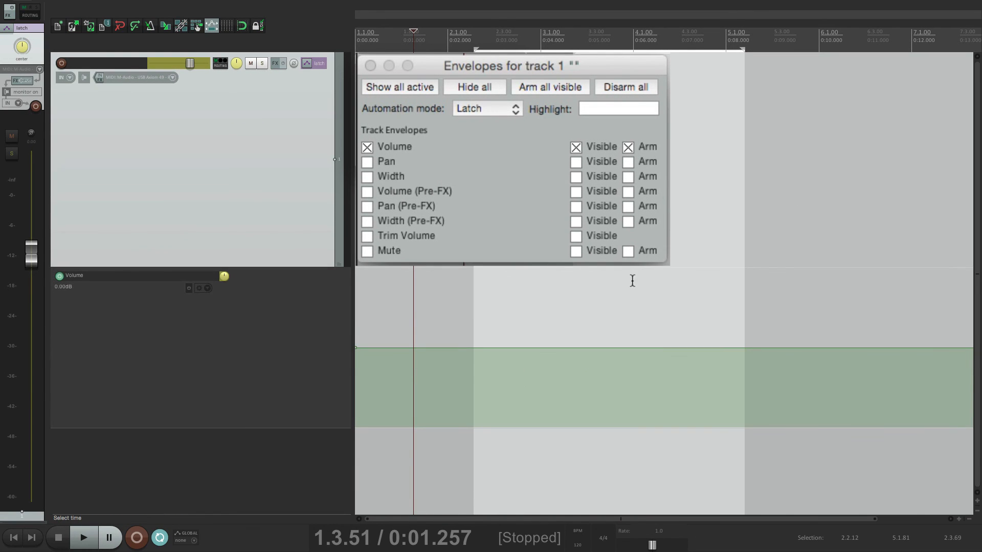
# Step: Select about 5.0 to 7.8 seconds and record track 1's volume in Latch mode from about 4.5 seconds, looping through the selection
pyautogui.moveTo(586, 323); pyautogui.dragTo(718, 322)
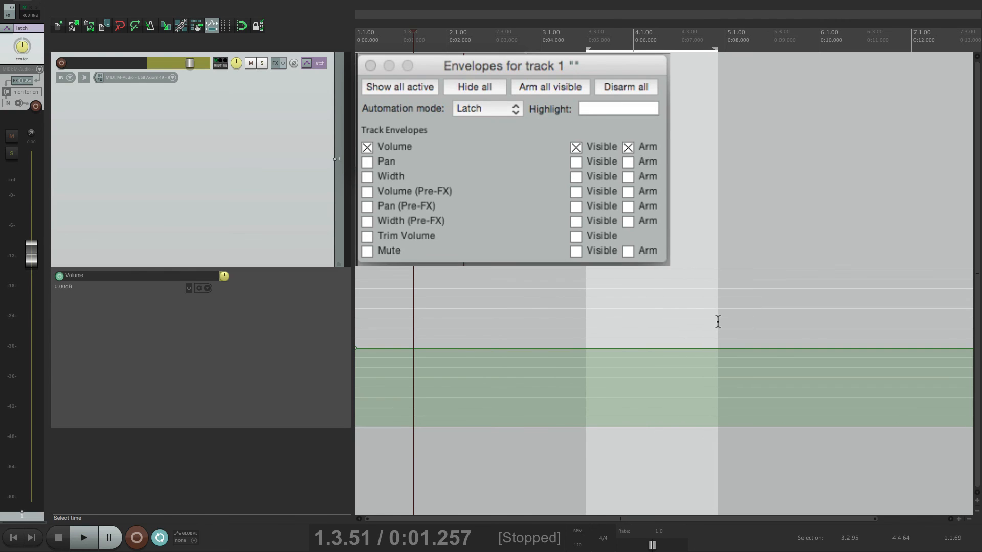
pyautogui.click(563, 321)
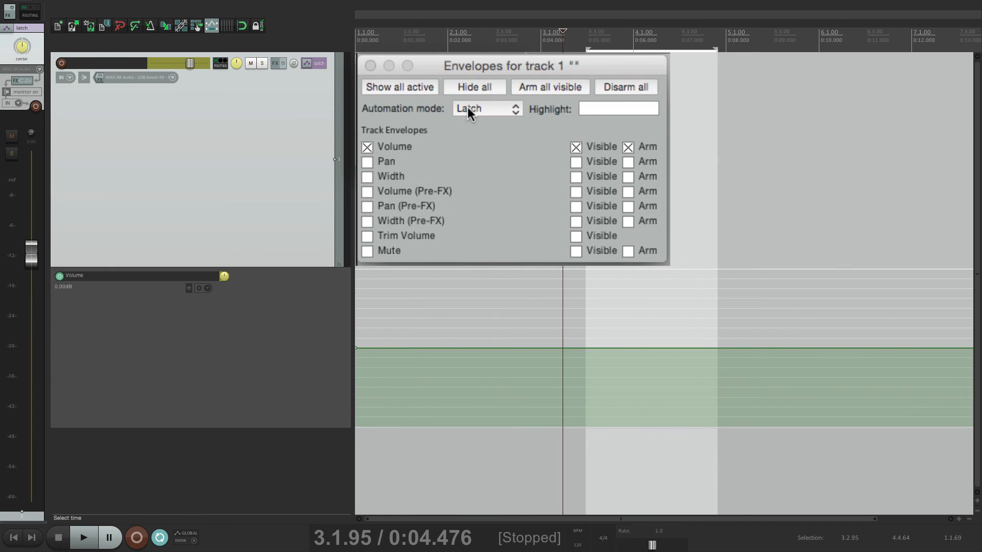
pyautogui.press('space')
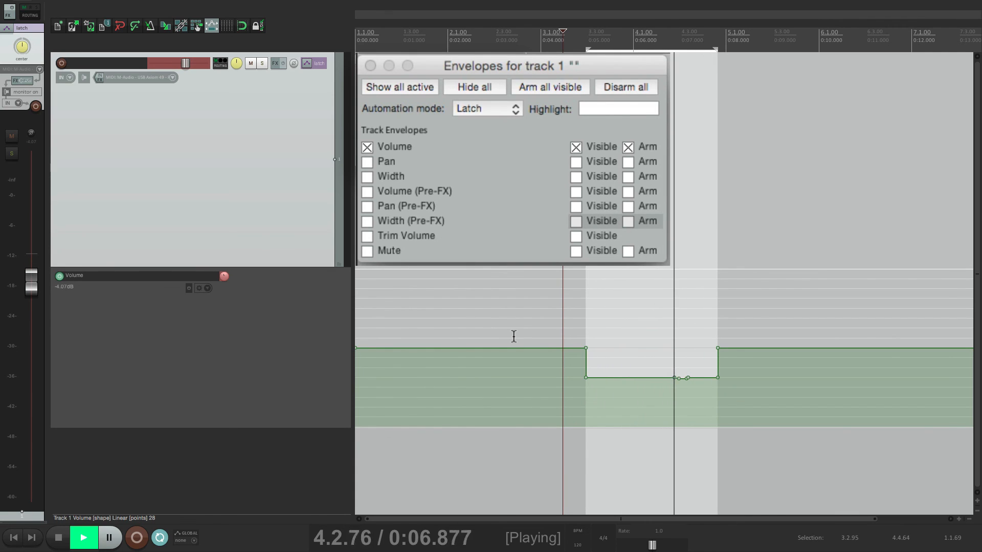
pyautogui.press('space')
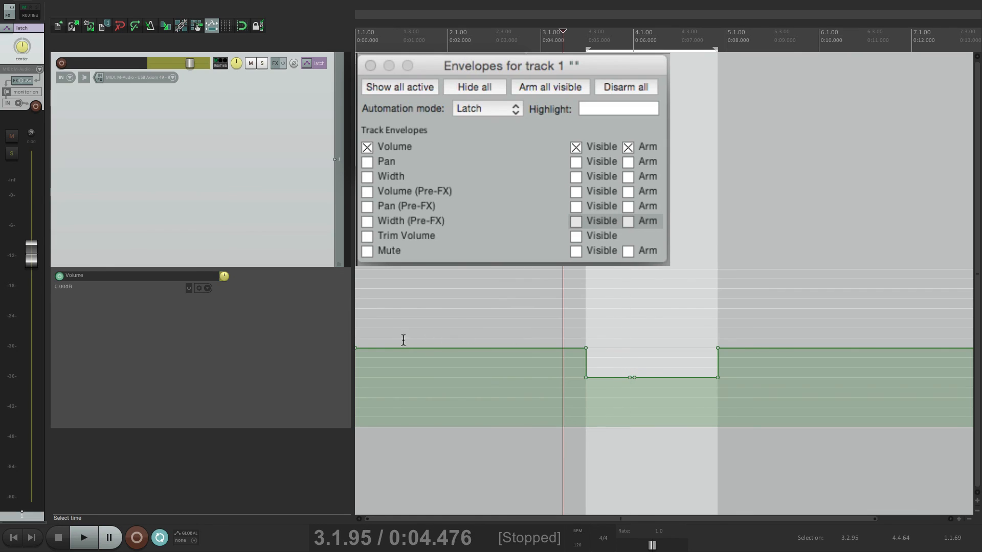
# Step: Select about 0.8 to 3.9 seconds and record a looped latch pass of track 1's volume from about 0.5 seconds
pyautogui.click(387, 341)
pyautogui.moveTo(393, 342); pyautogui.dragTo(534, 358)
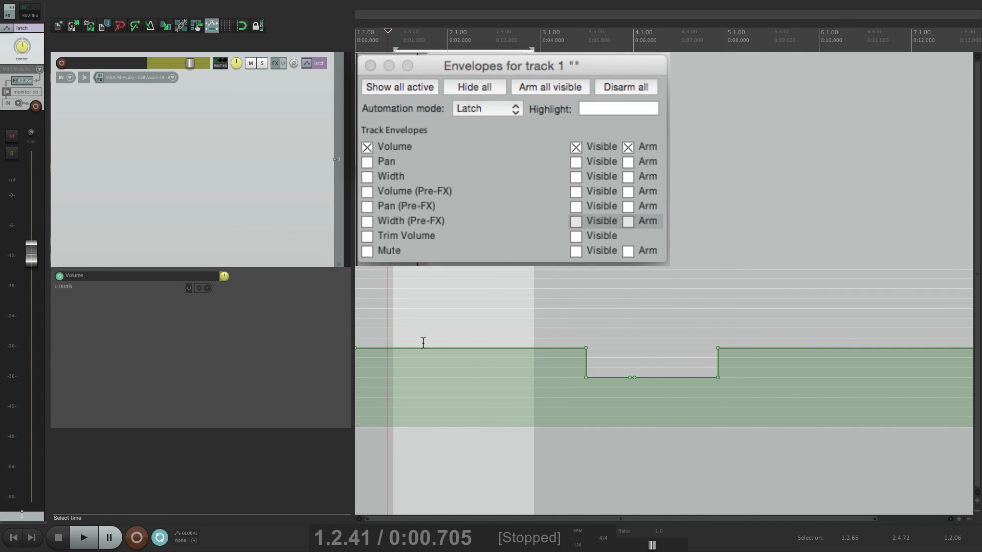
pyautogui.click(379, 340)
pyautogui.press('space')
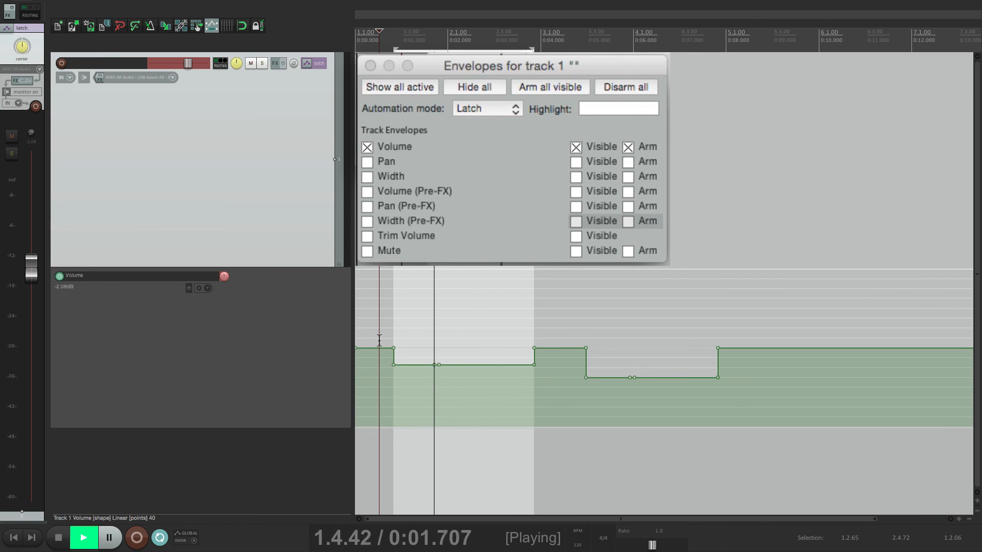
pyautogui.press('space')
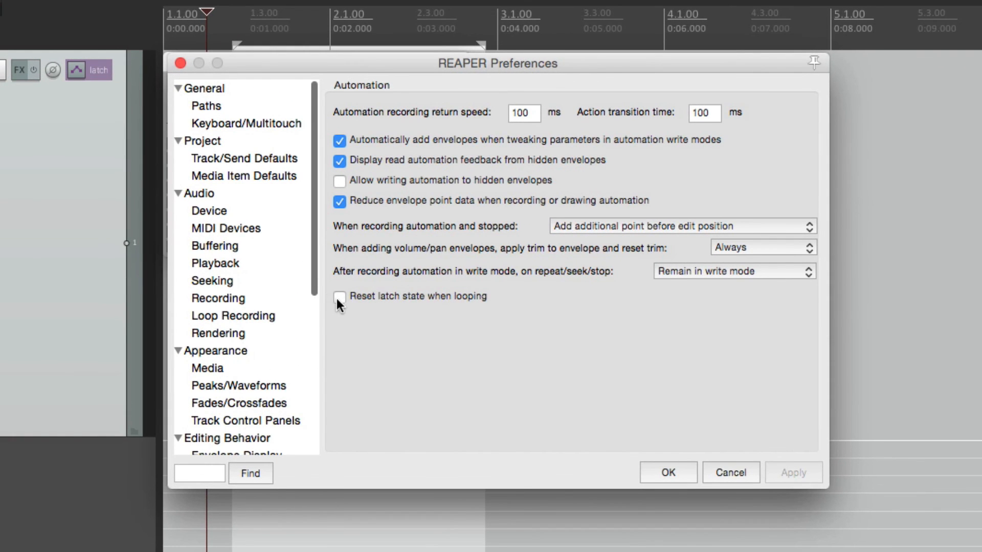
# Step: Turn on "Reset latch state when looping" and record another looped latch pass over the same time selection on track 1
pyautogui.click(339, 297)
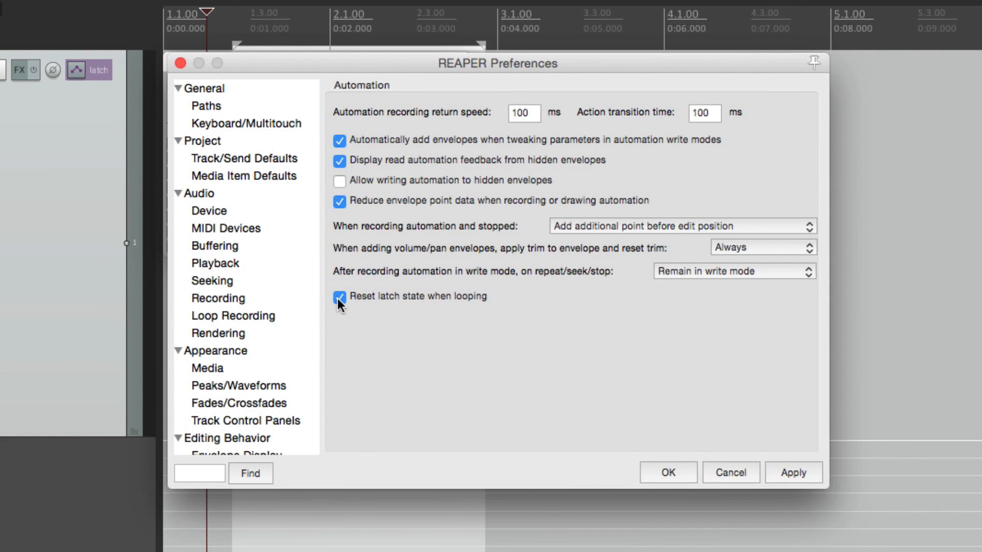
pyautogui.click(675, 471)
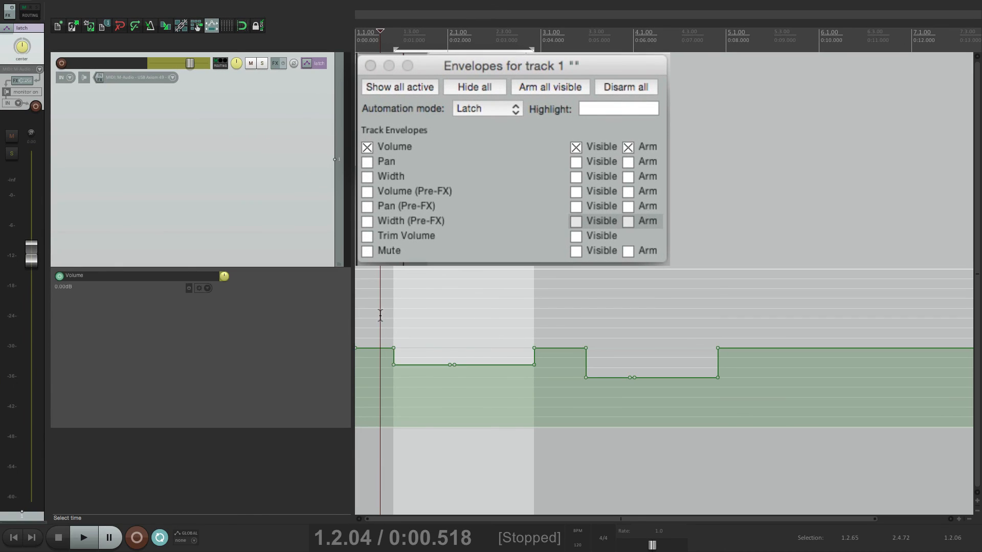
pyautogui.press('space')
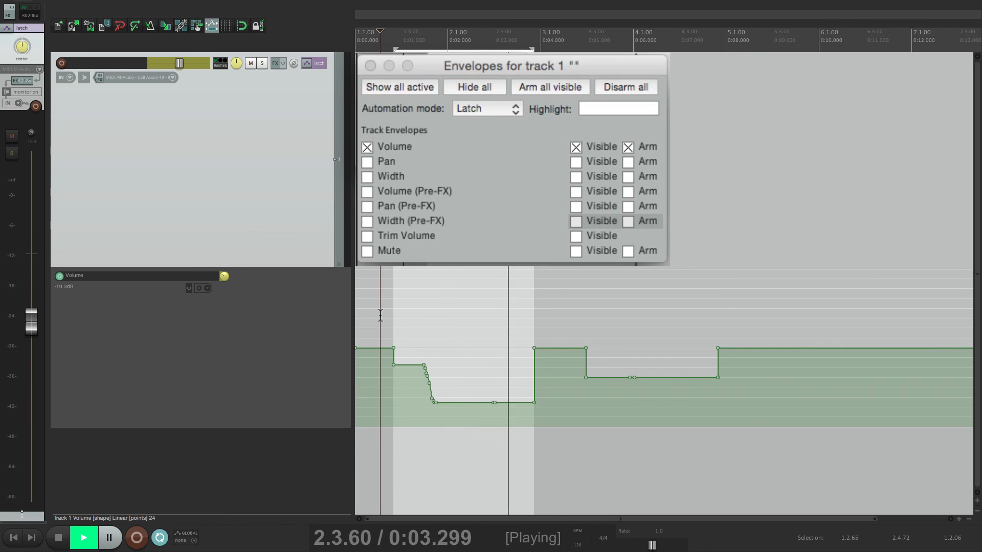
pyautogui.press('space')
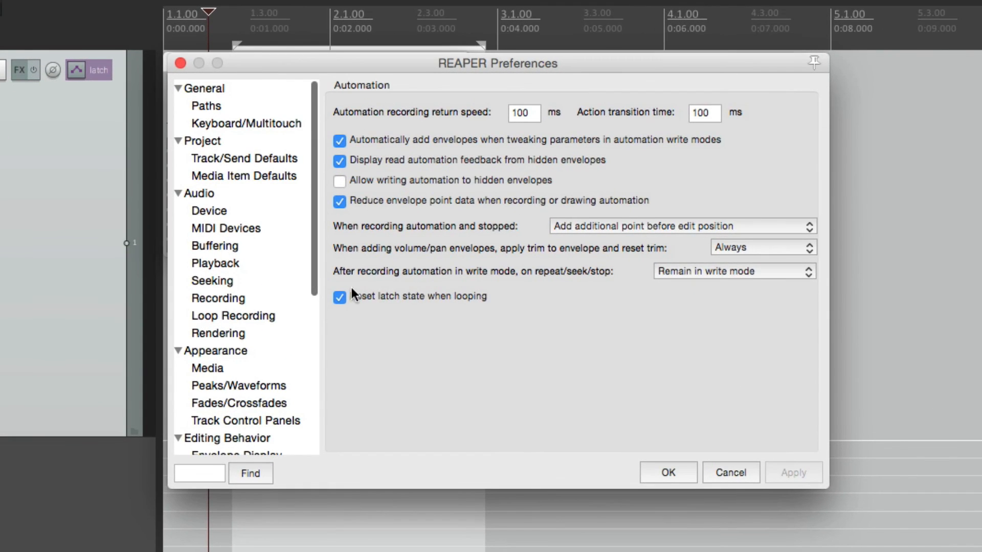
# Step: Turn off "Reset latch state when looping" again and rerecord track 1's looped latch volume automation from about 0.5 seconds
pyautogui.click(339, 297)
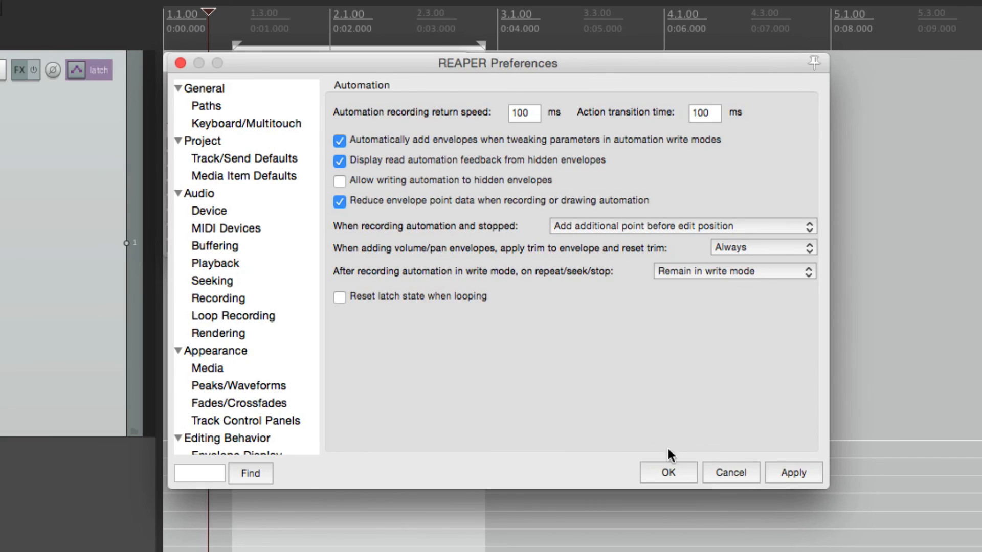
pyautogui.click(669, 471)
pyautogui.press('space')
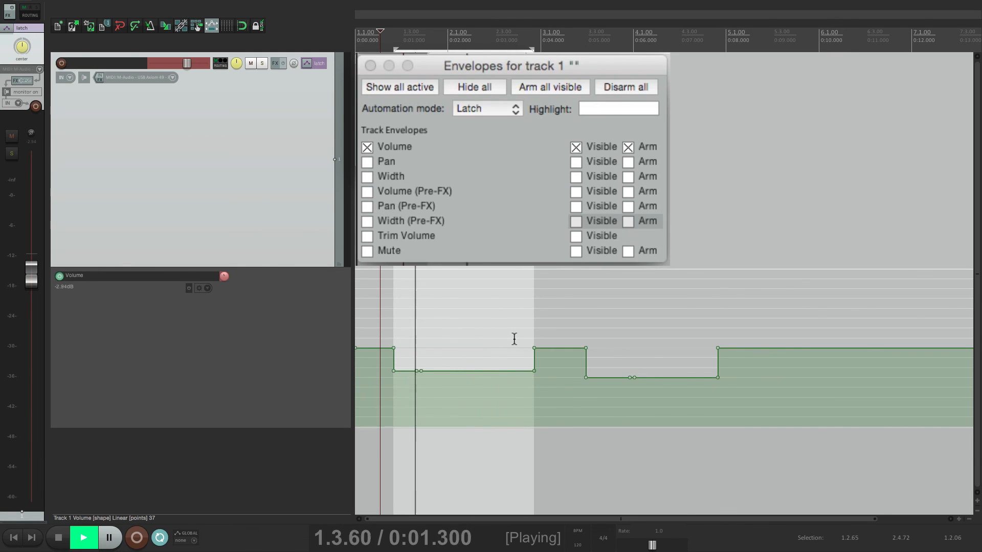
pyautogui.press('space')
# Step: Open the automation preferences
pyautogui.press('super+comma')
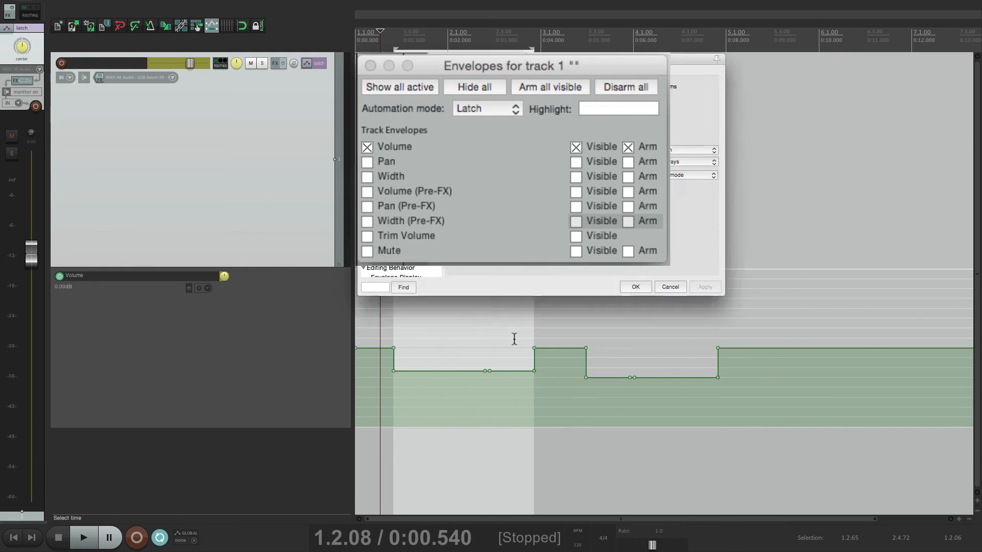